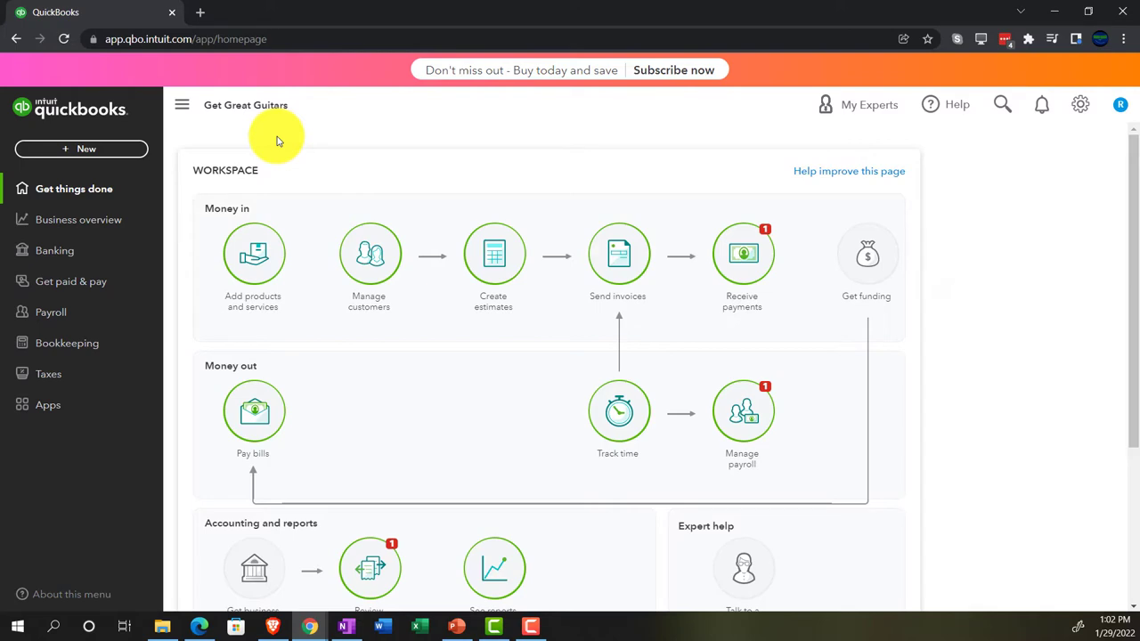
# Enlarge the page and look over the company settings menu and the sample company's homepage in Edge
pyautogui.hotkey('ctrl', '+')
pyautogui.hotkey('ctrl', '+')
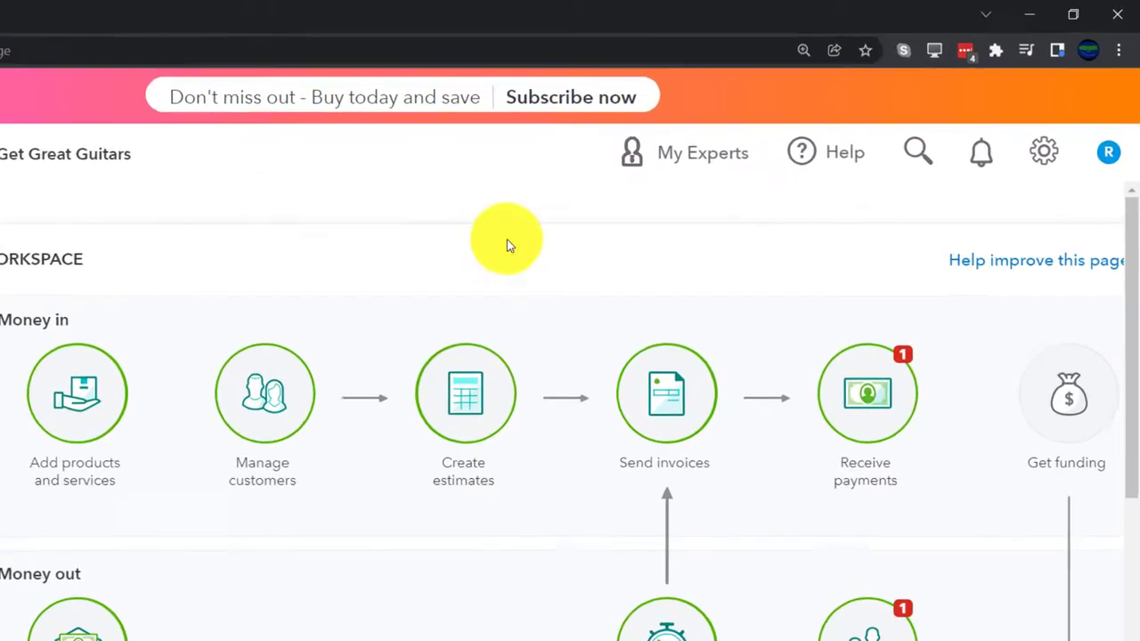
pyautogui.click(1065, 117)
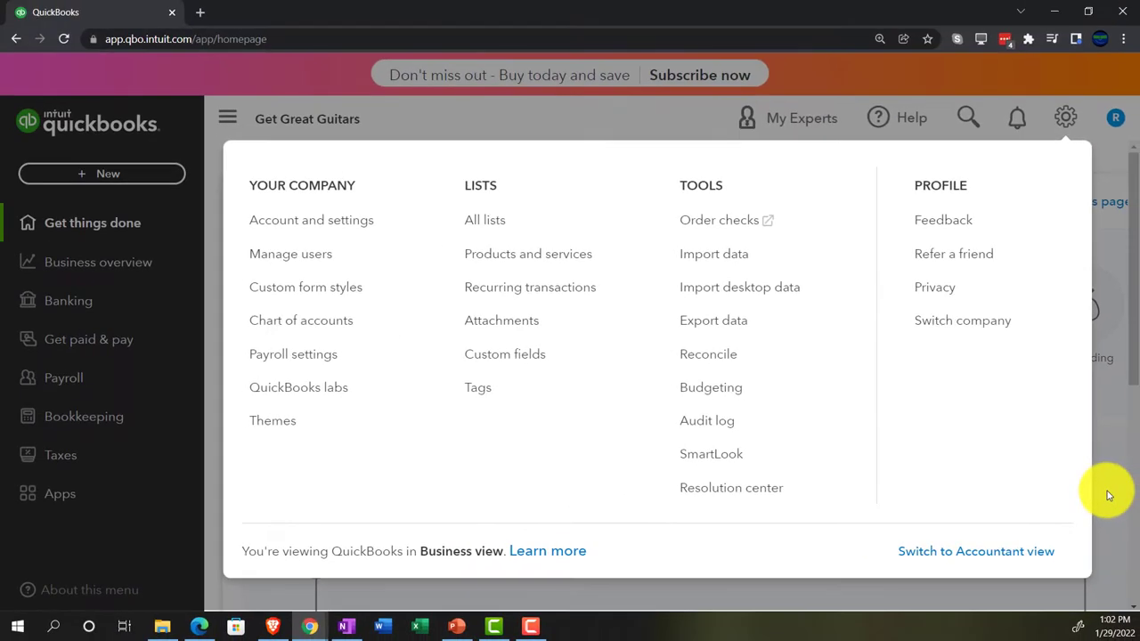
pyautogui.click(1107, 491)
pyautogui.click(200, 626)
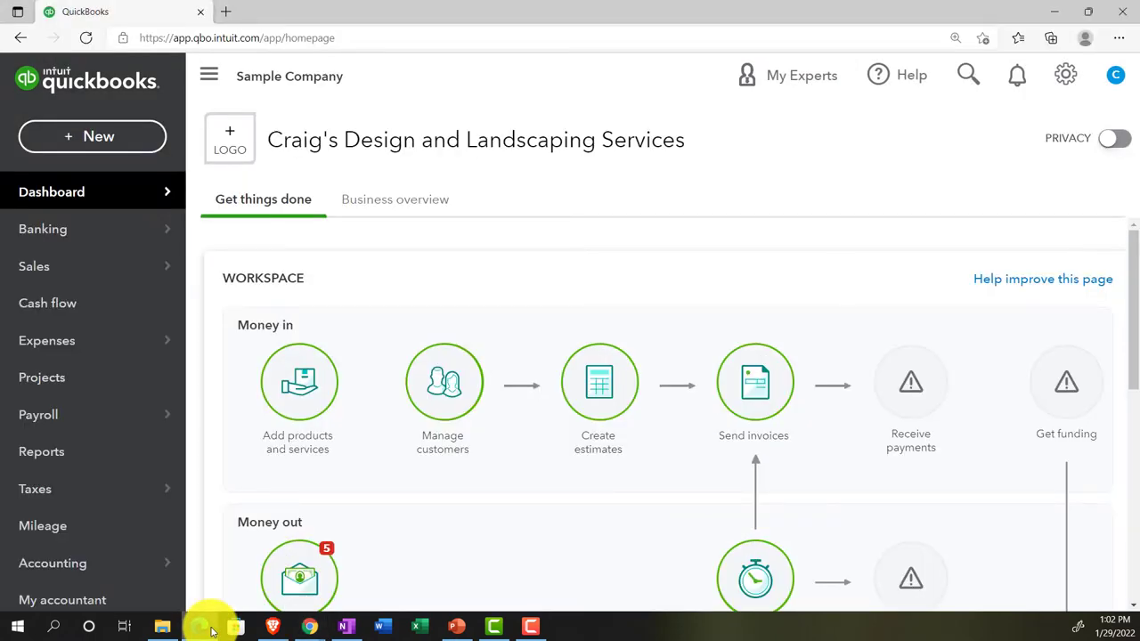
pyautogui.click(209, 628)
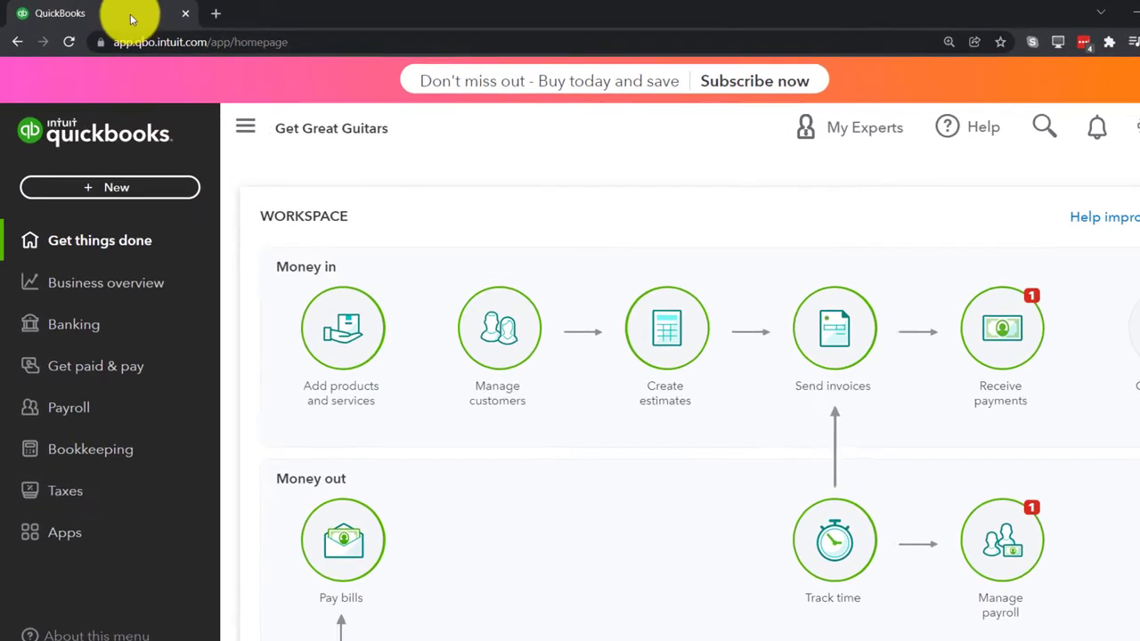
# Duplicate the QuickBooks homepage tab three times so that four tabs are open
pyautogui.rightClick(131, 19)
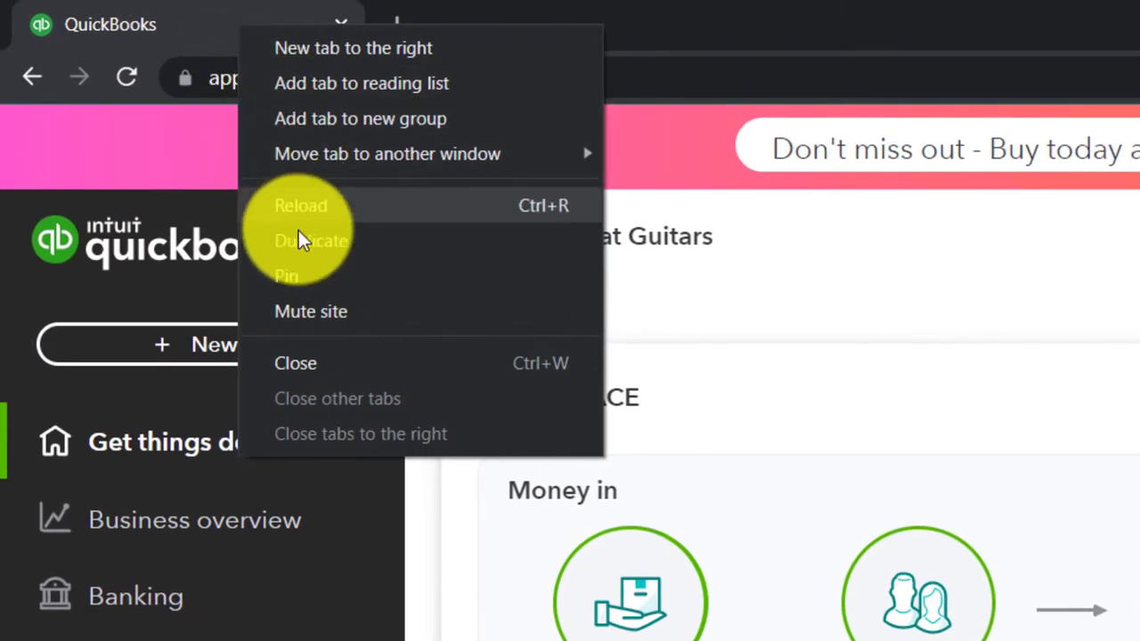
pyautogui.click(308, 242)
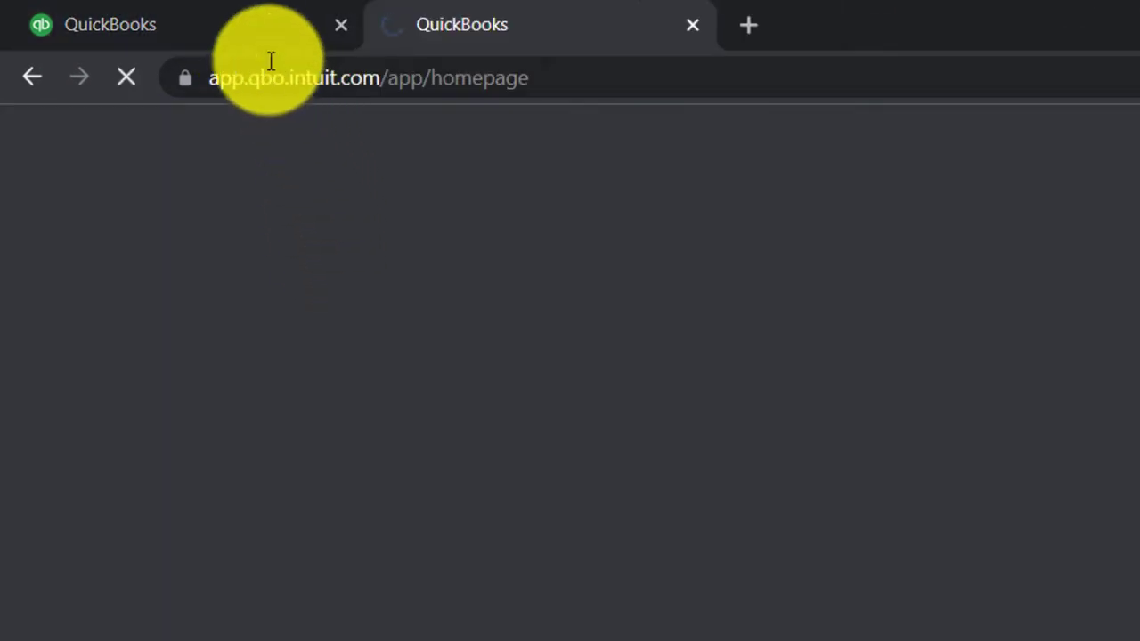
pyautogui.click(251, 26)
pyautogui.rightClick(251, 27)
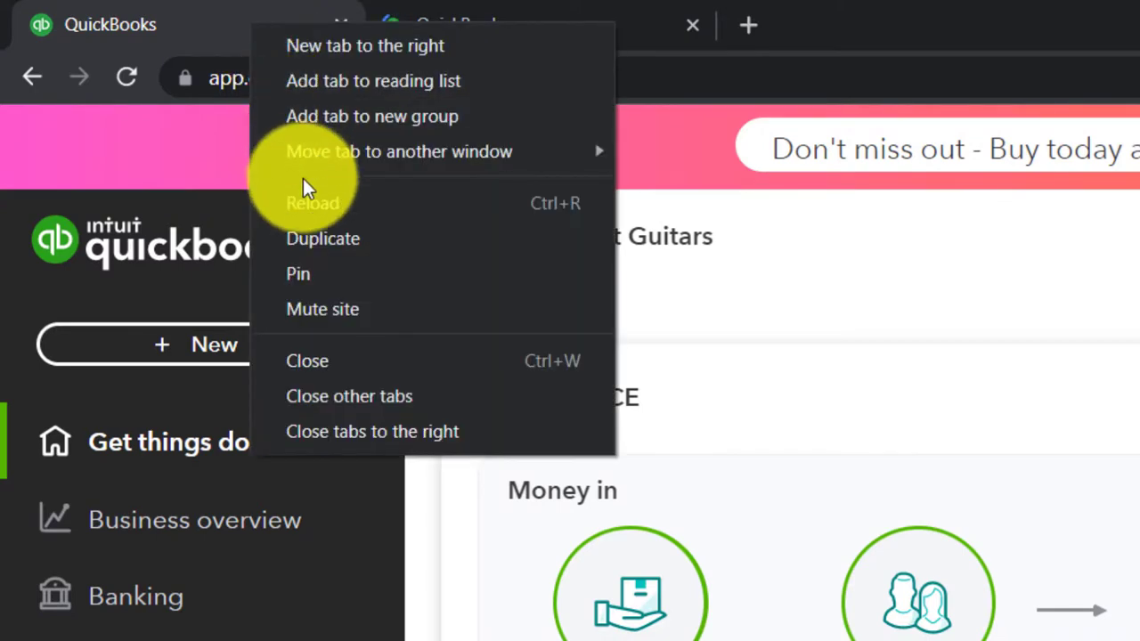
pyautogui.click(310, 235)
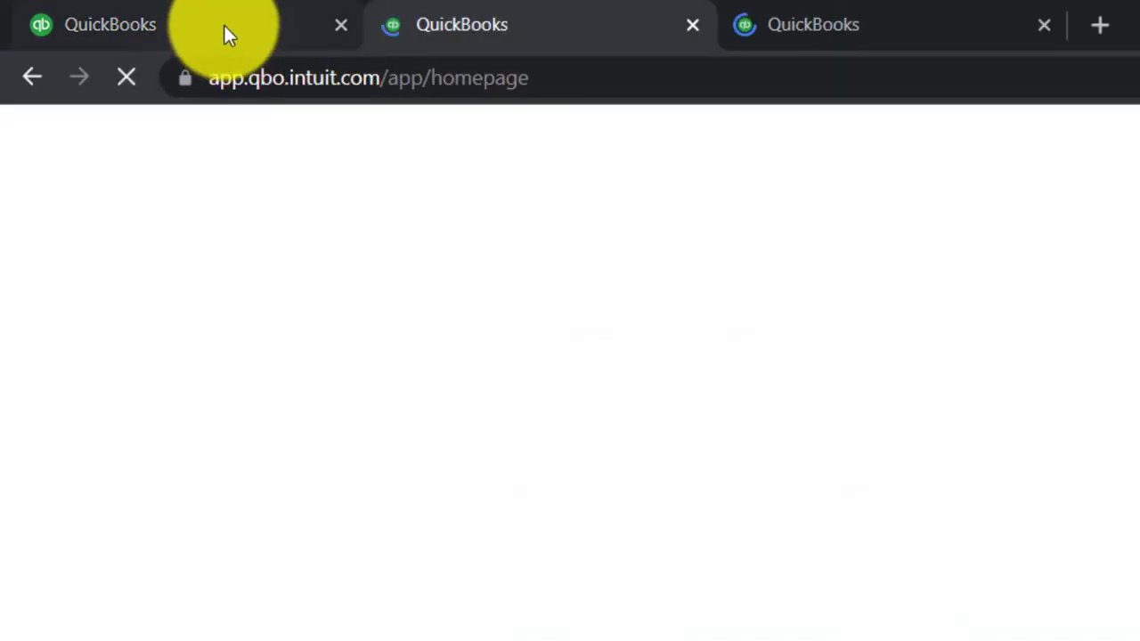
pyautogui.click(223, 23)
pyautogui.rightClick(224, 23)
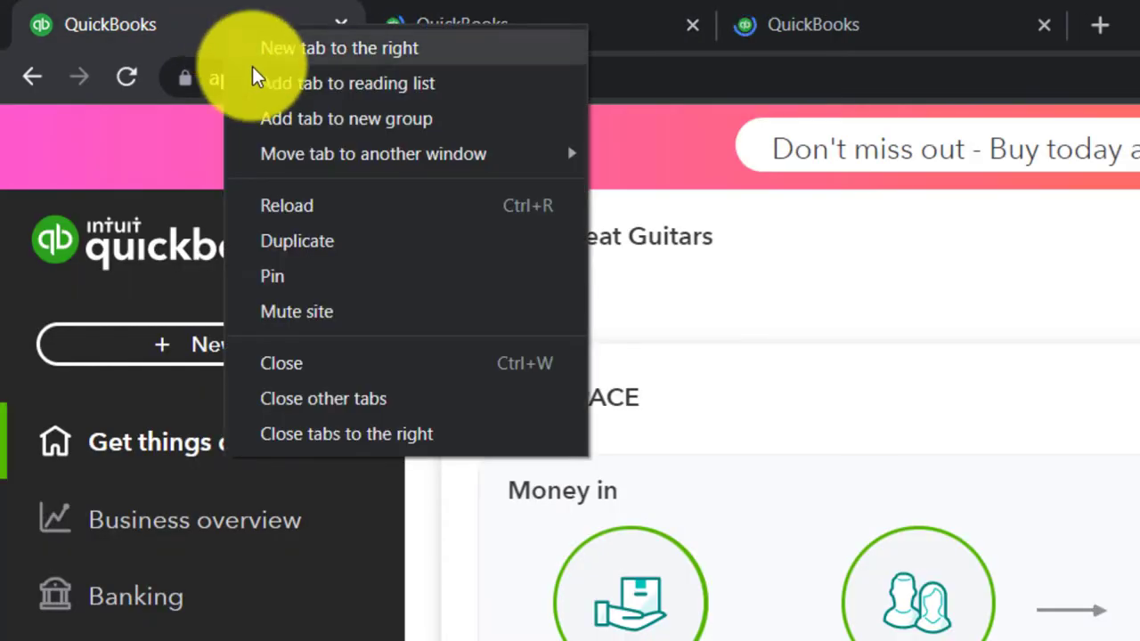
pyautogui.click(287, 243)
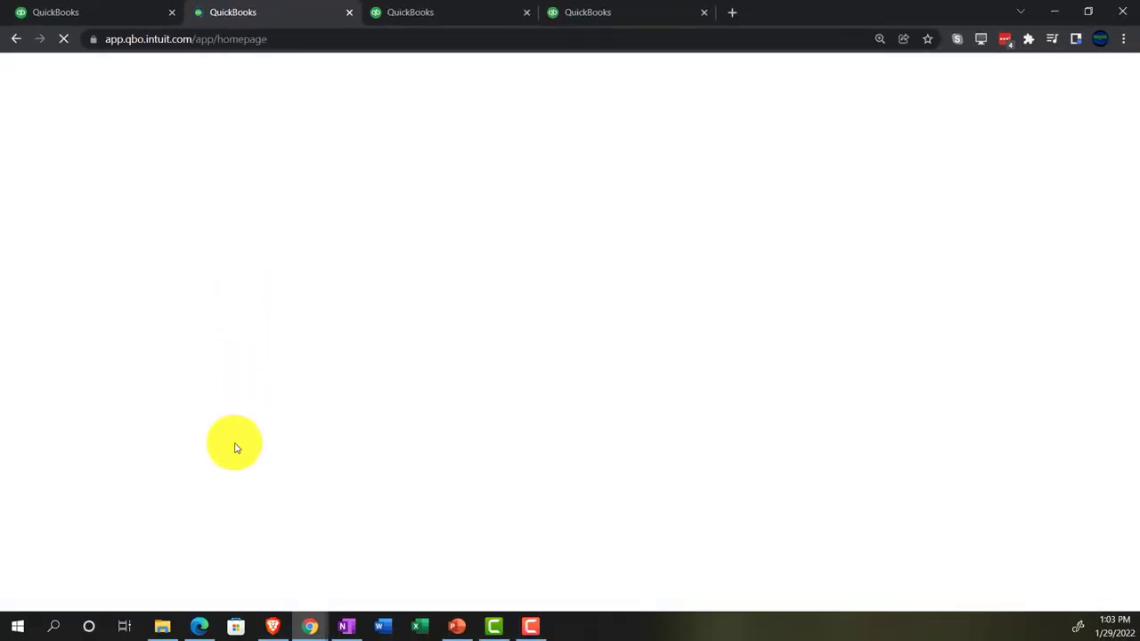
# Open the Balance Sheet report in the second tab and run it for 01/01/2022 to 12/31/2022
pyautogui.click(201, 627)
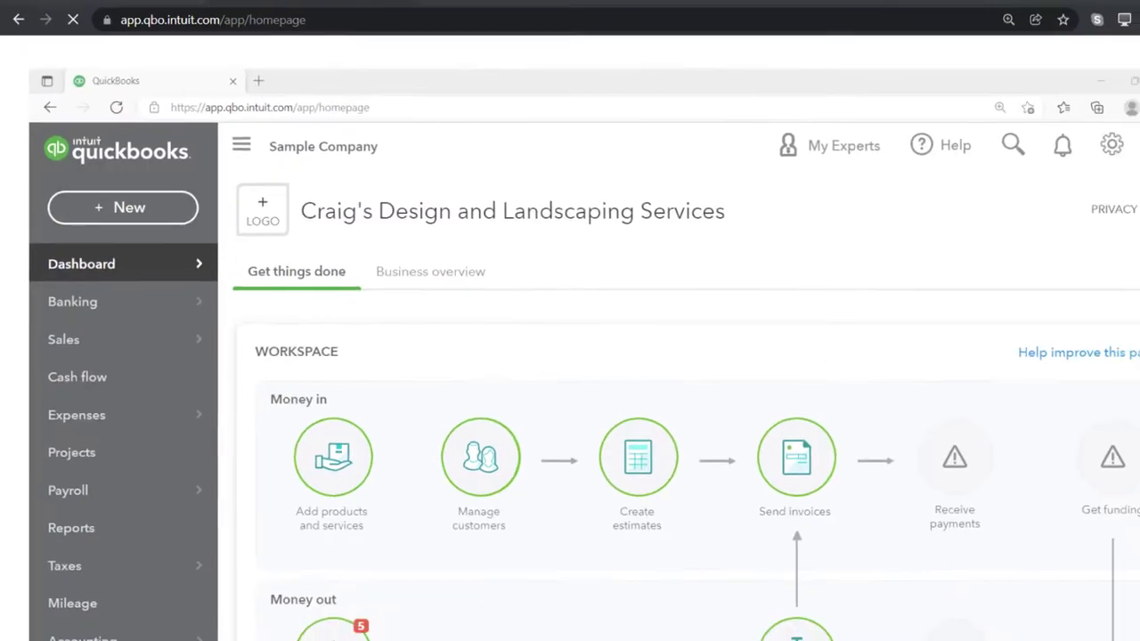
pyautogui.click(203, 627)
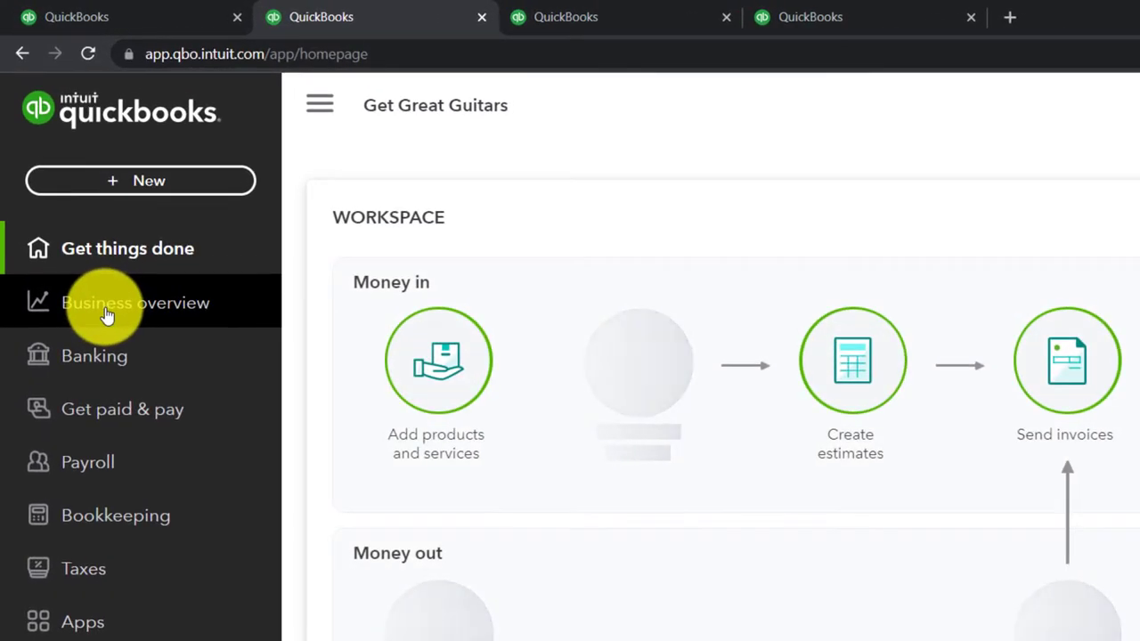
pyautogui.click(40, 314)
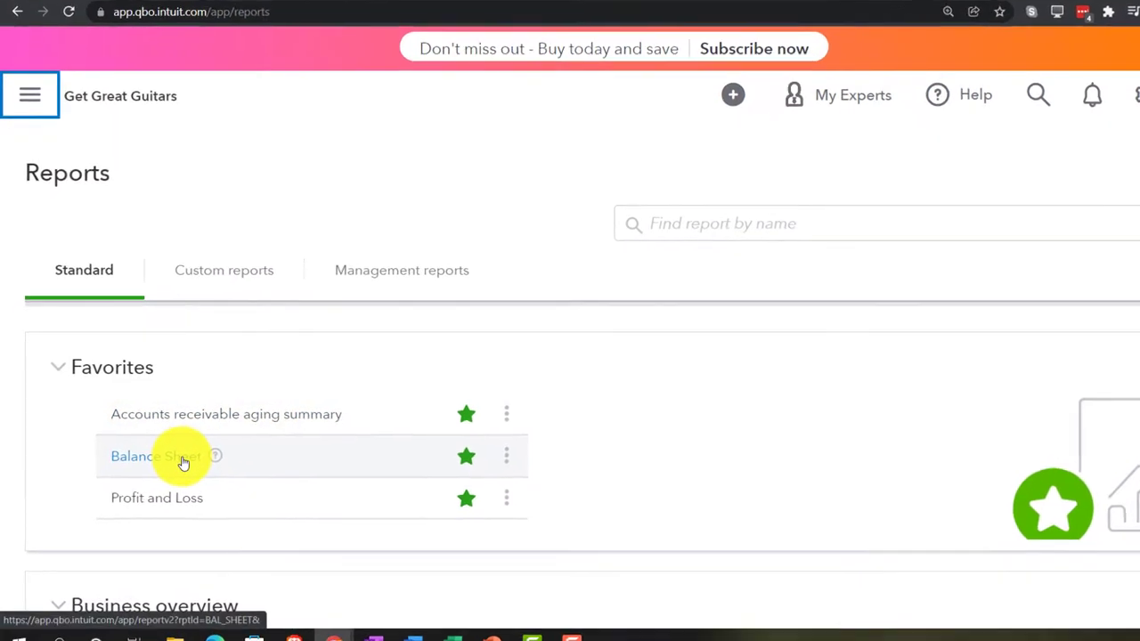
pyautogui.click(182, 462)
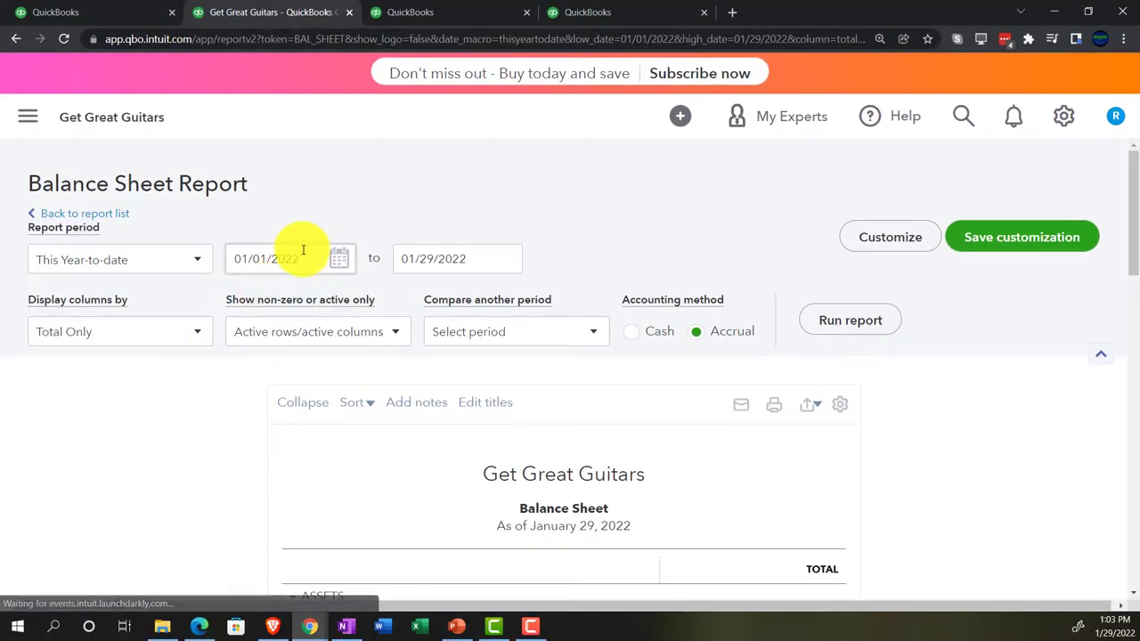
pyautogui.click(302, 250)
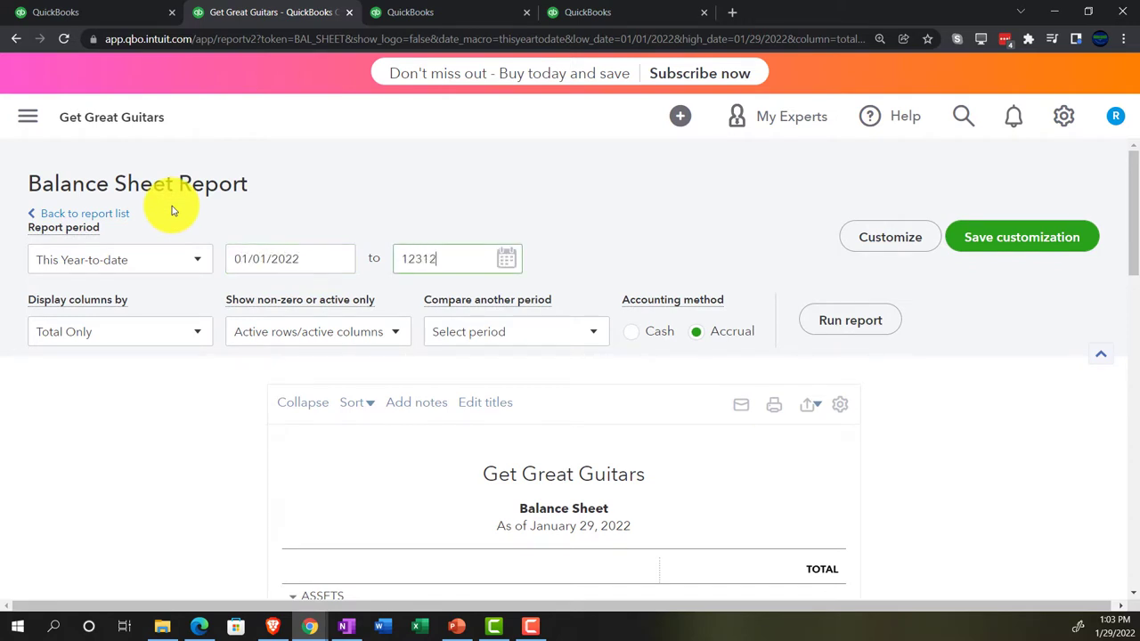
pyautogui.click(855, 325)
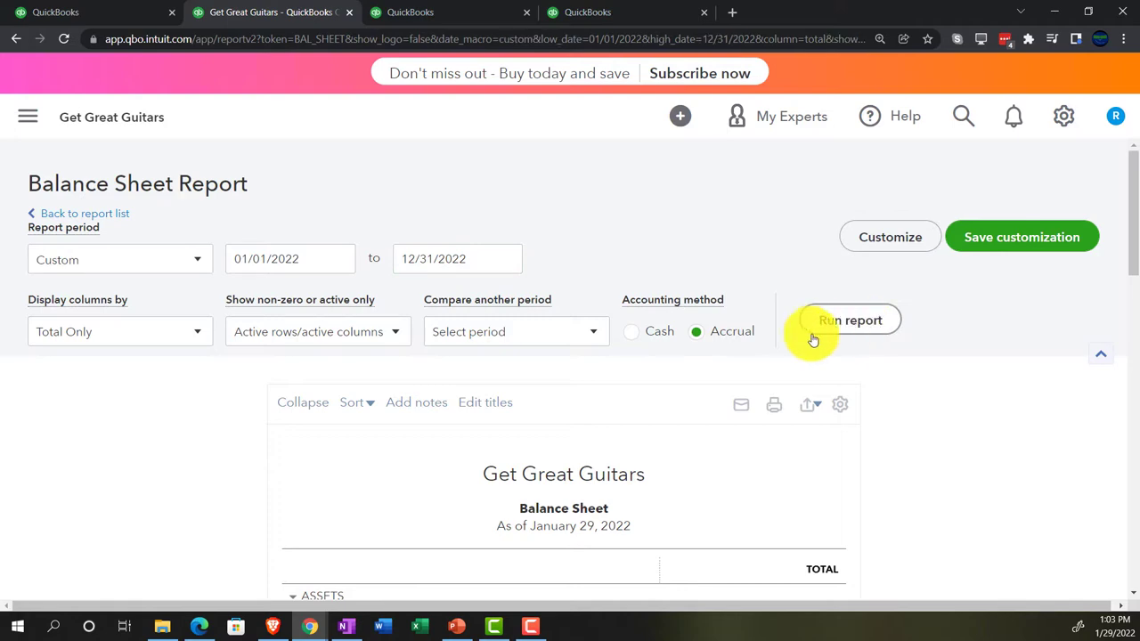
pyautogui.scroll(-3, 757, 307)
# Open the favorite Profit and Loss report in the third tab, with the navigation sidebar collapsed
pyautogui.click(440, 16)
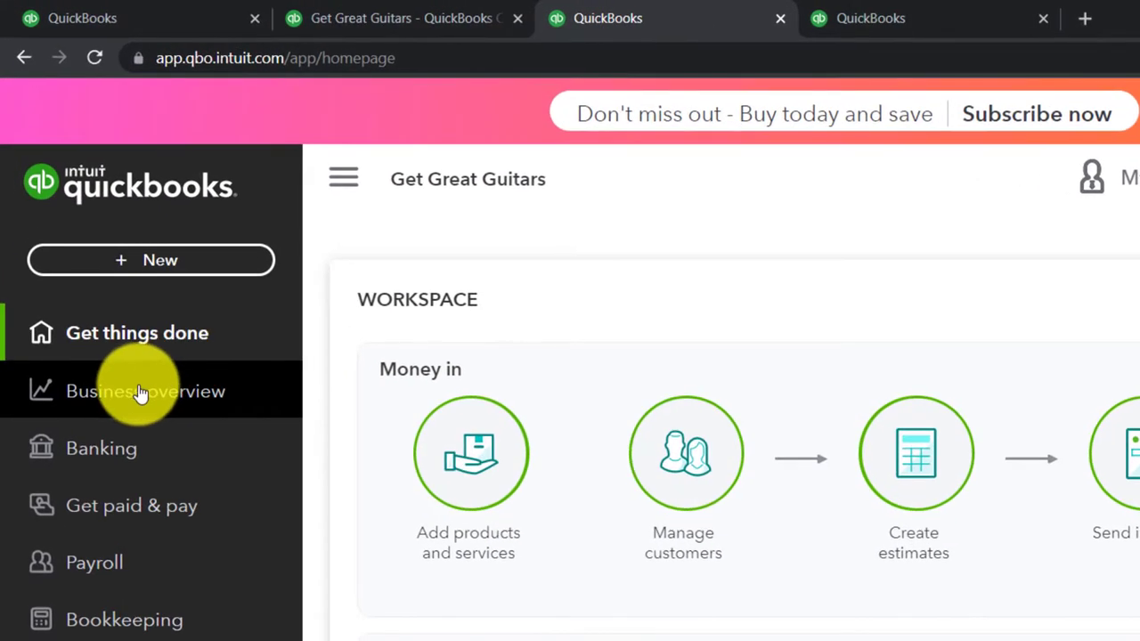
pyautogui.click(136, 393)
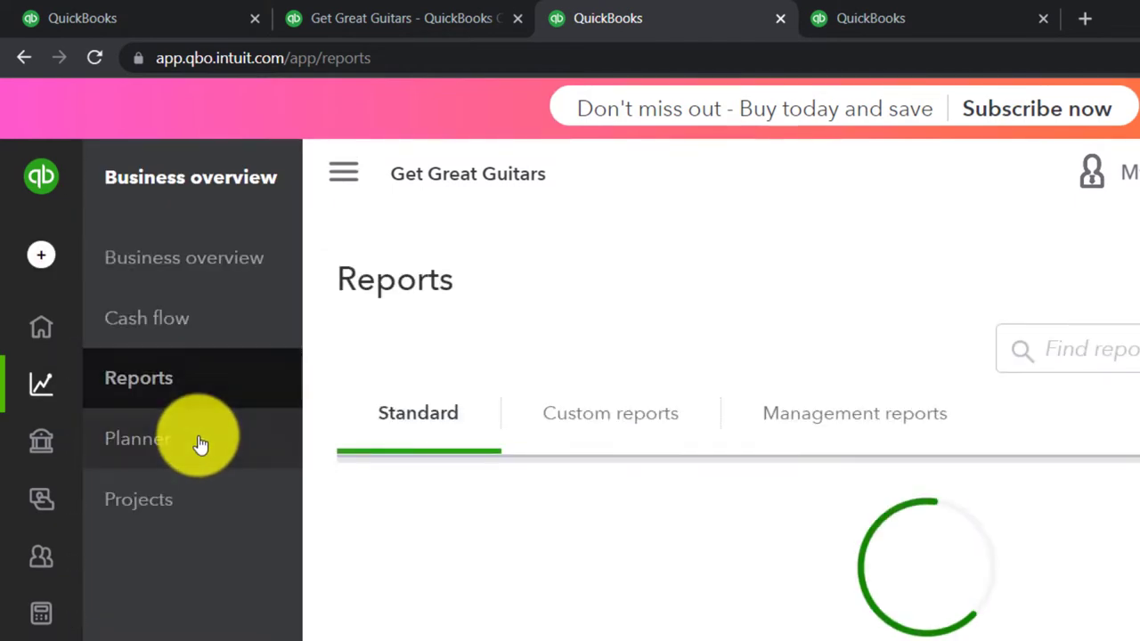
pyautogui.click(343, 174)
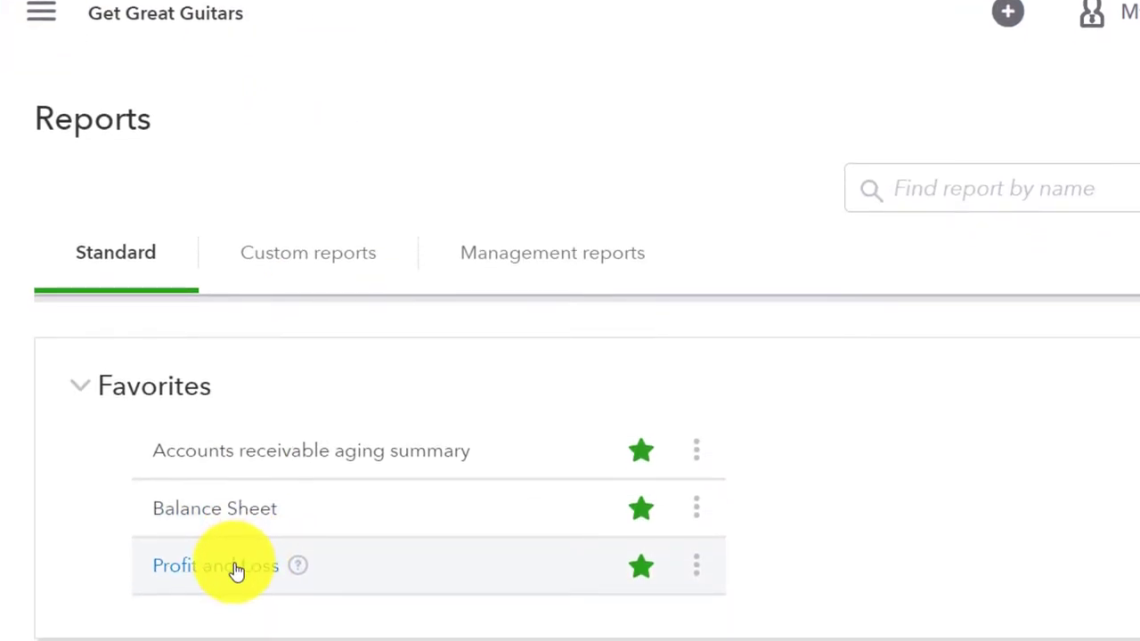
pyautogui.click(236, 568)
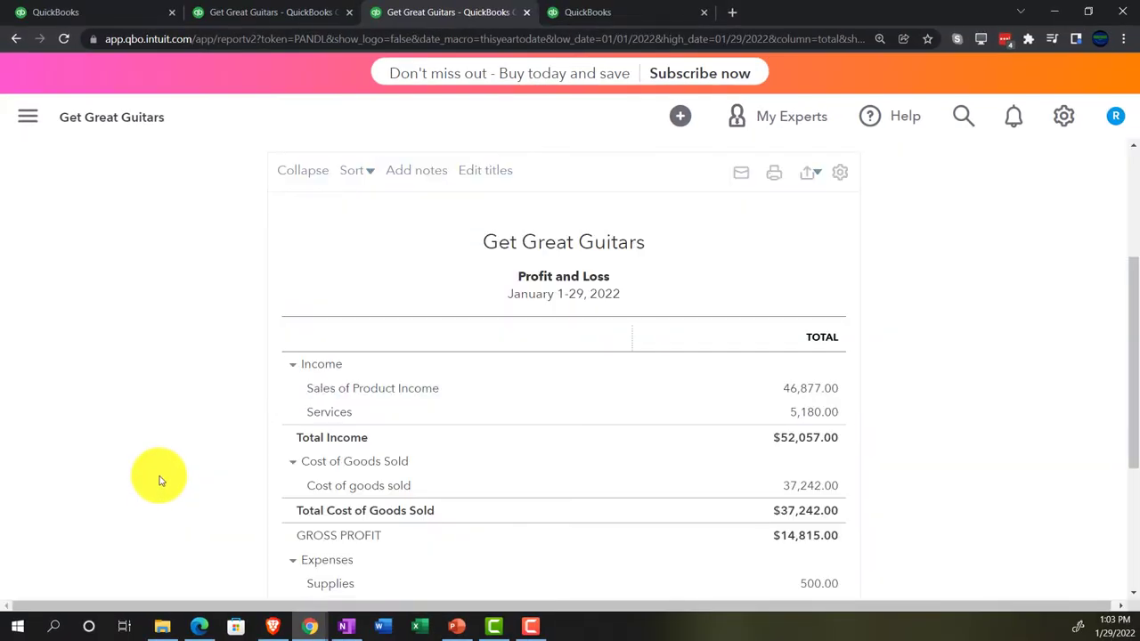
# Run the Profit and Loss report for 01/01/2022 to 02/28/2022 with columns displayed by months, and review it
pyautogui.scroll(3, 160, 481)
pyautogui.click(287, 259)
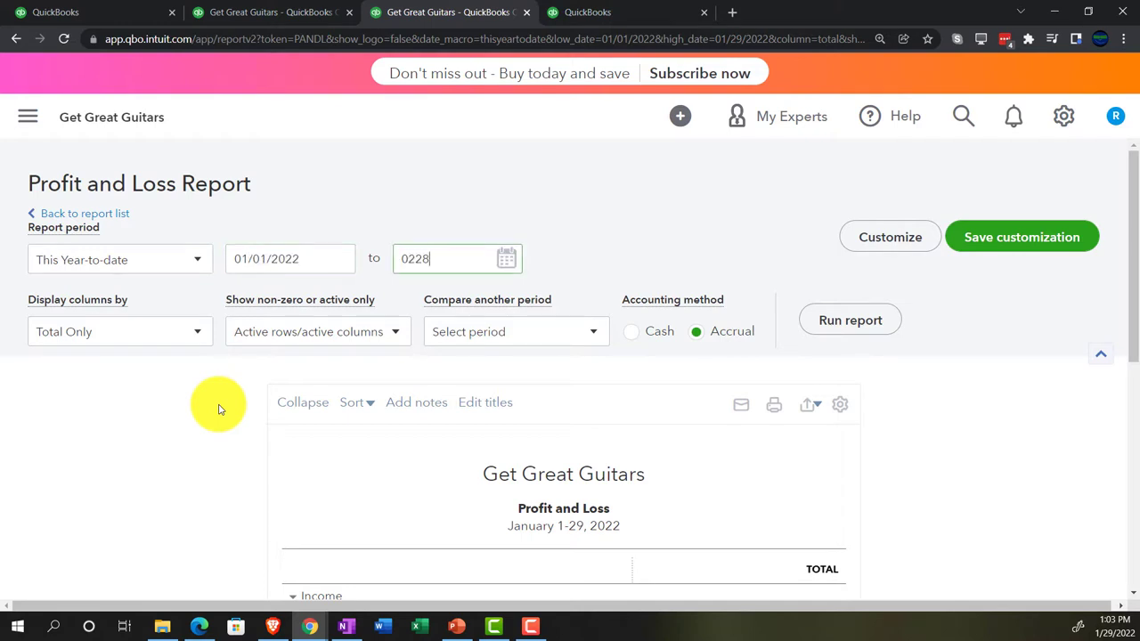
pyautogui.click(200, 335)
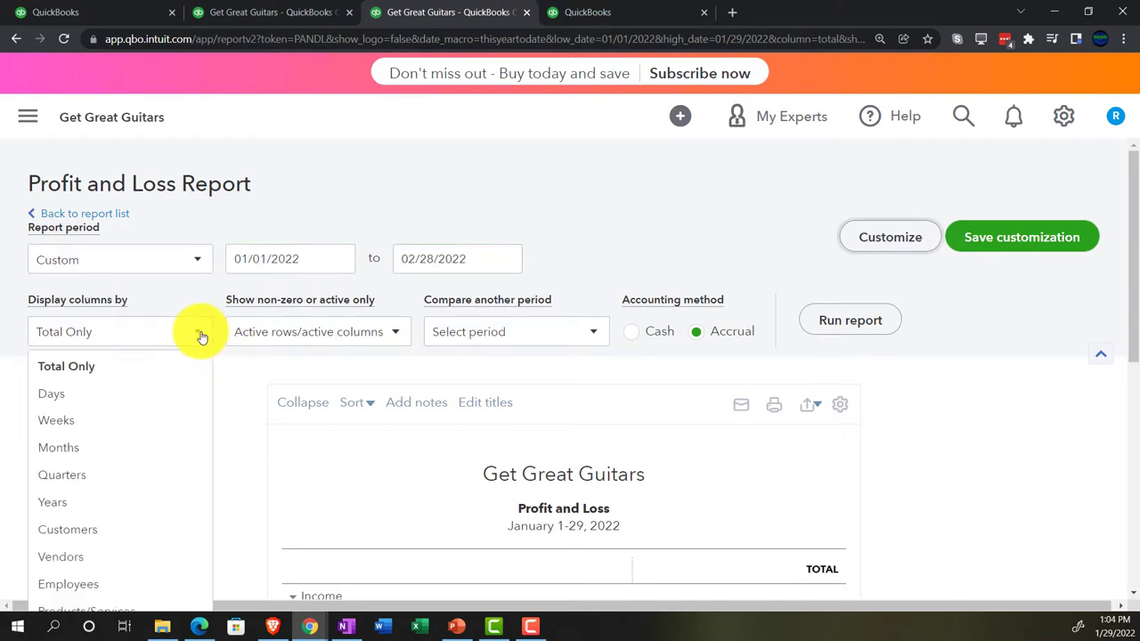
pyautogui.click(138, 445)
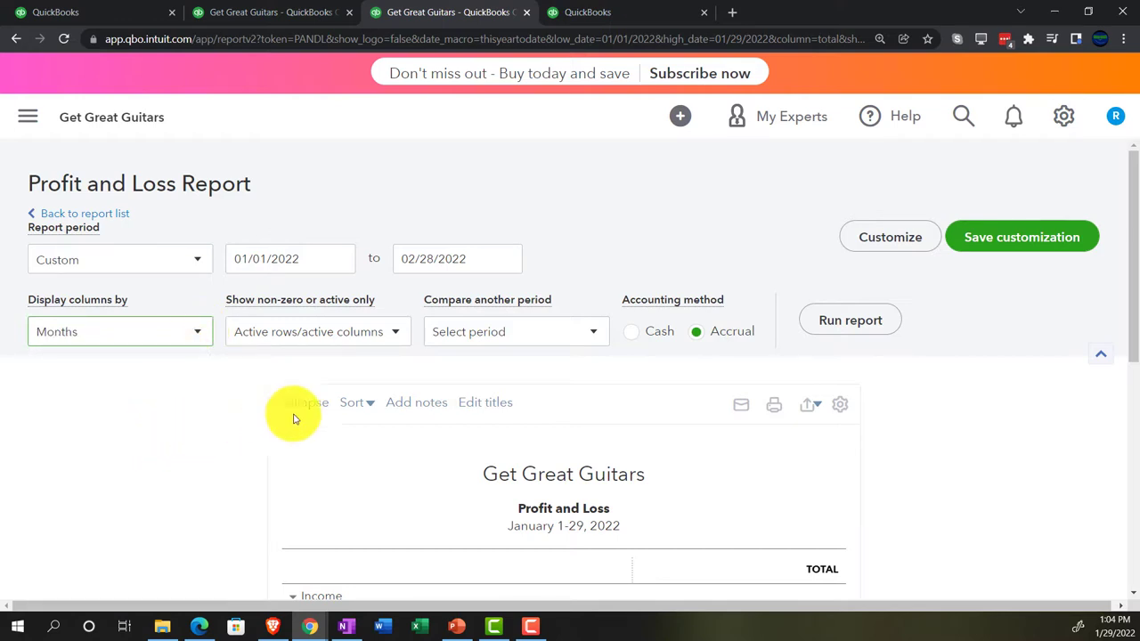
pyautogui.click(855, 322)
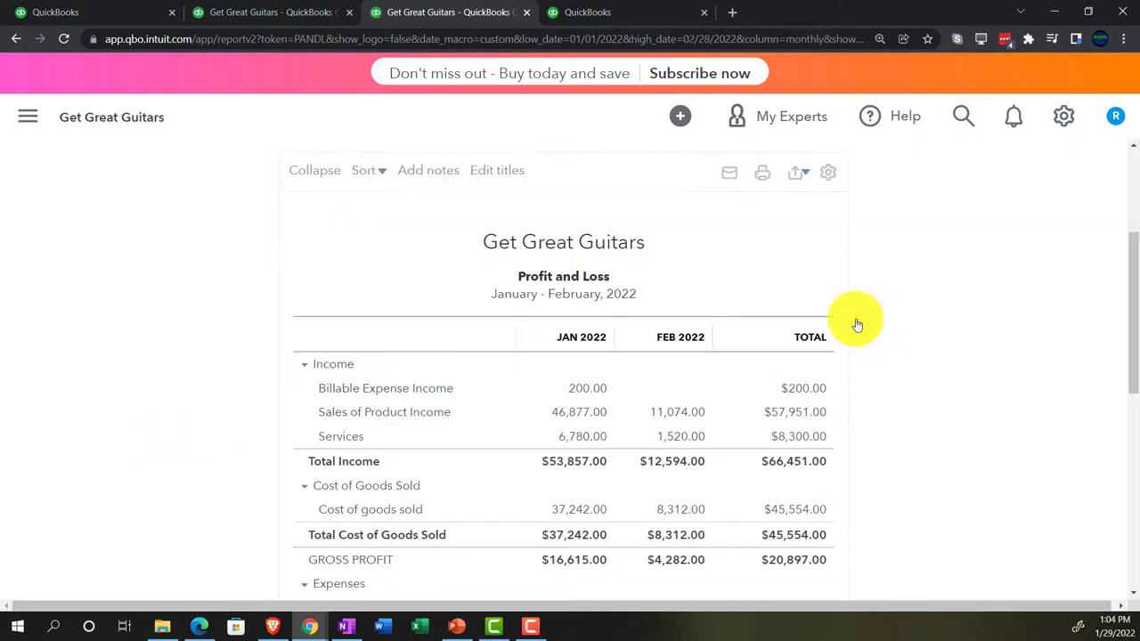
pyautogui.scroll(-1, 857, 324)
pyautogui.scroll(-1, 857, 324)
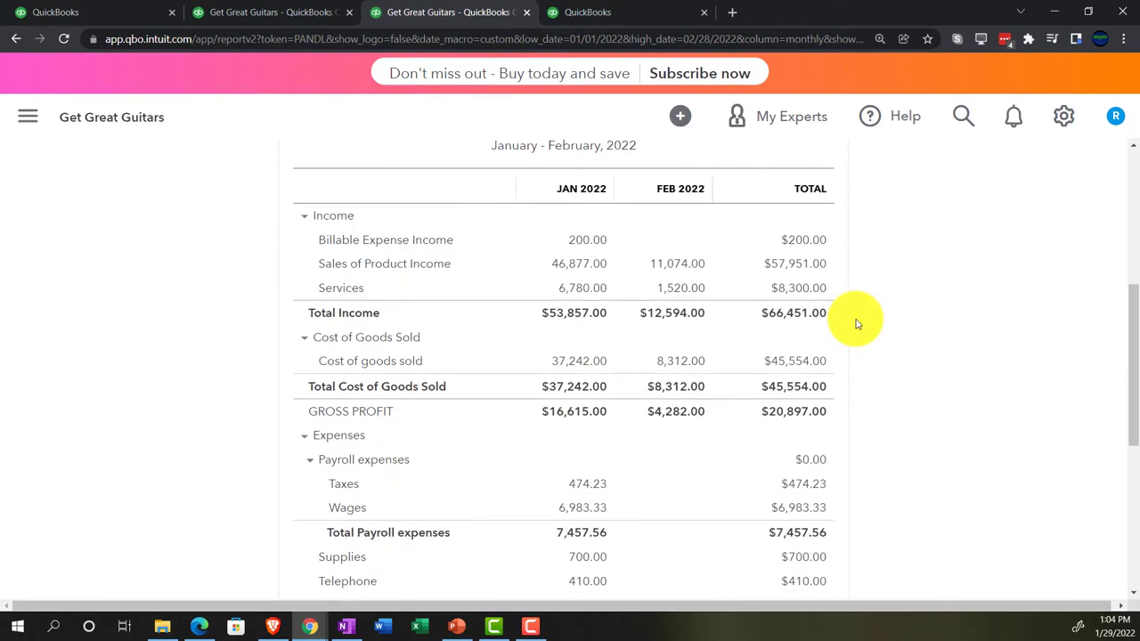
pyautogui.scroll(-4, 857, 324)
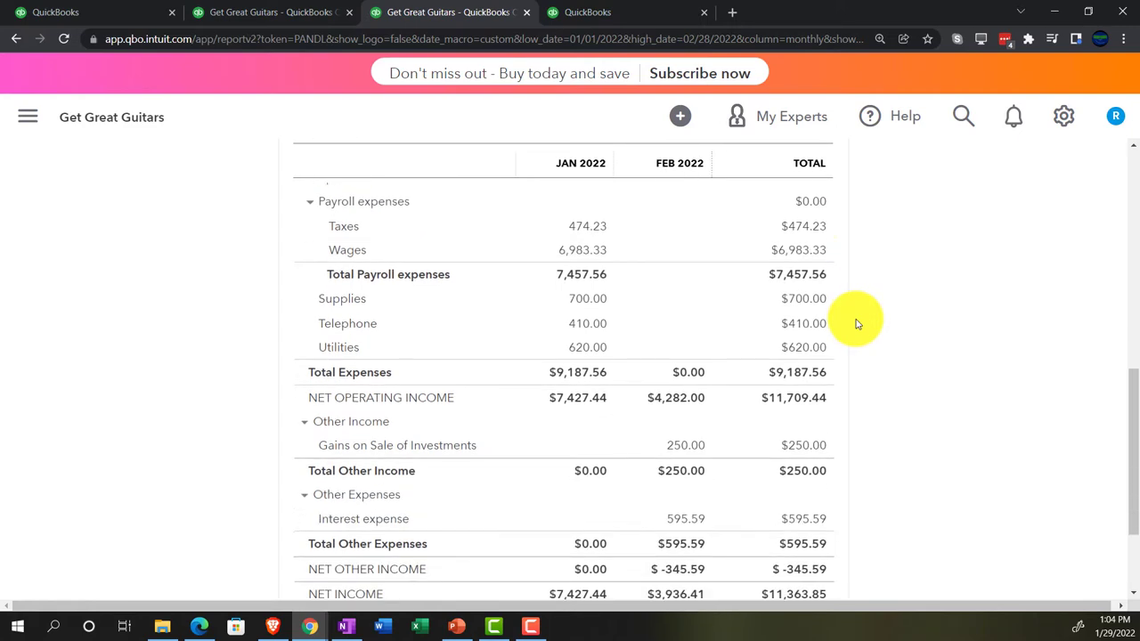
pyautogui.scroll(5, 857, 324)
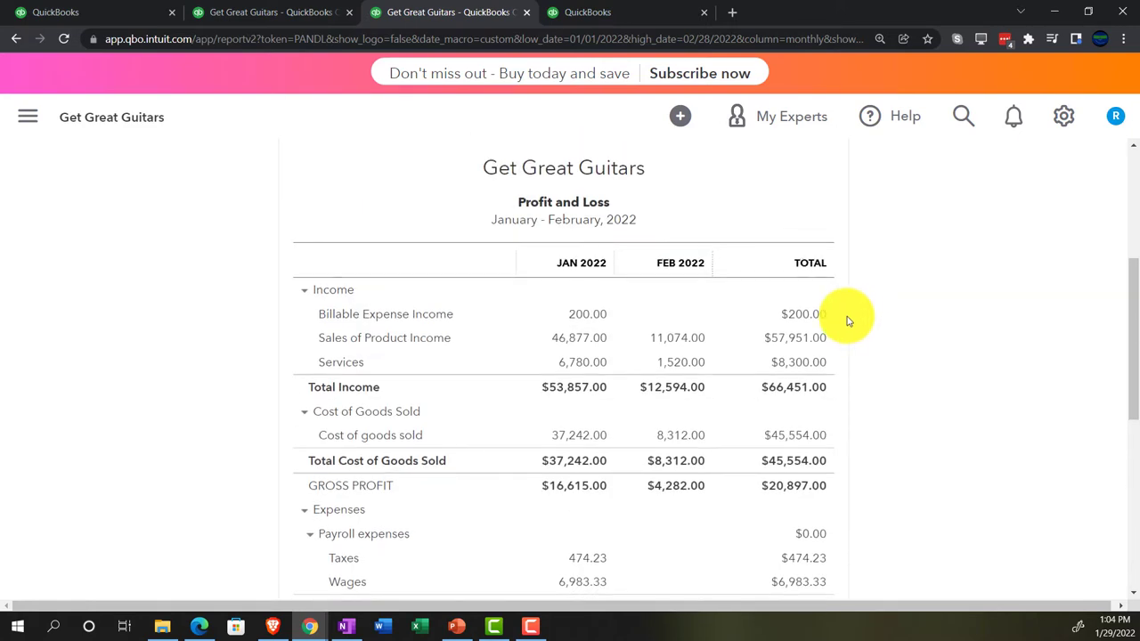
# Find the Trial Balance report by searching for "tri" in the fourth tab's report list, open it, and collapse the navigation sidebar
pyautogui.click(595, 12)
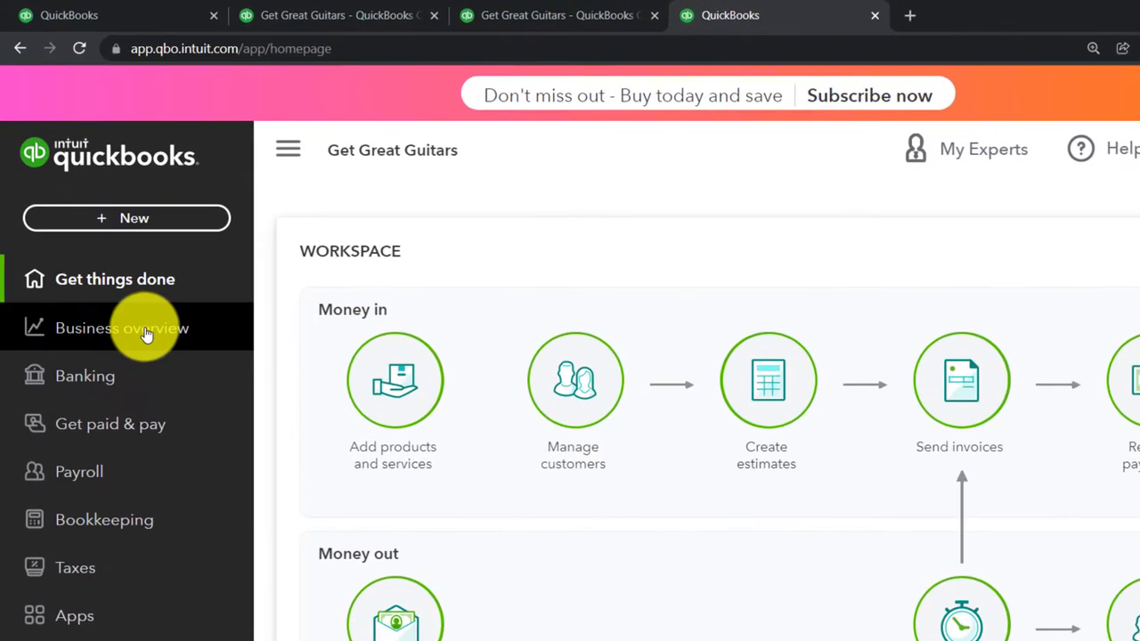
pyautogui.click(145, 331)
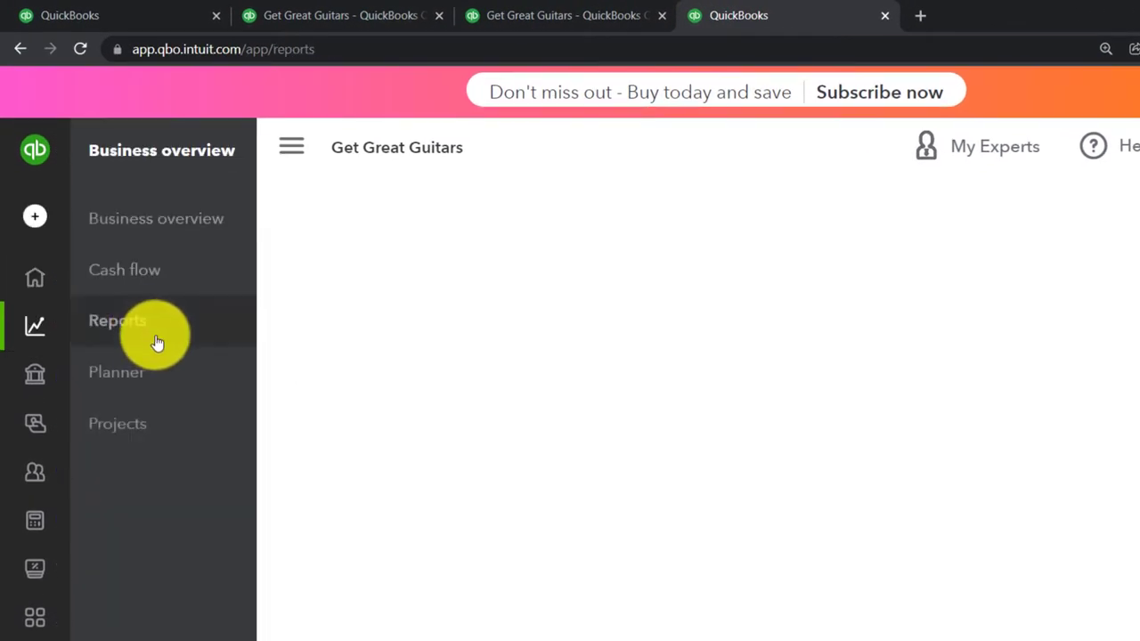
pyautogui.click(156, 339)
pyautogui.click(618, 335)
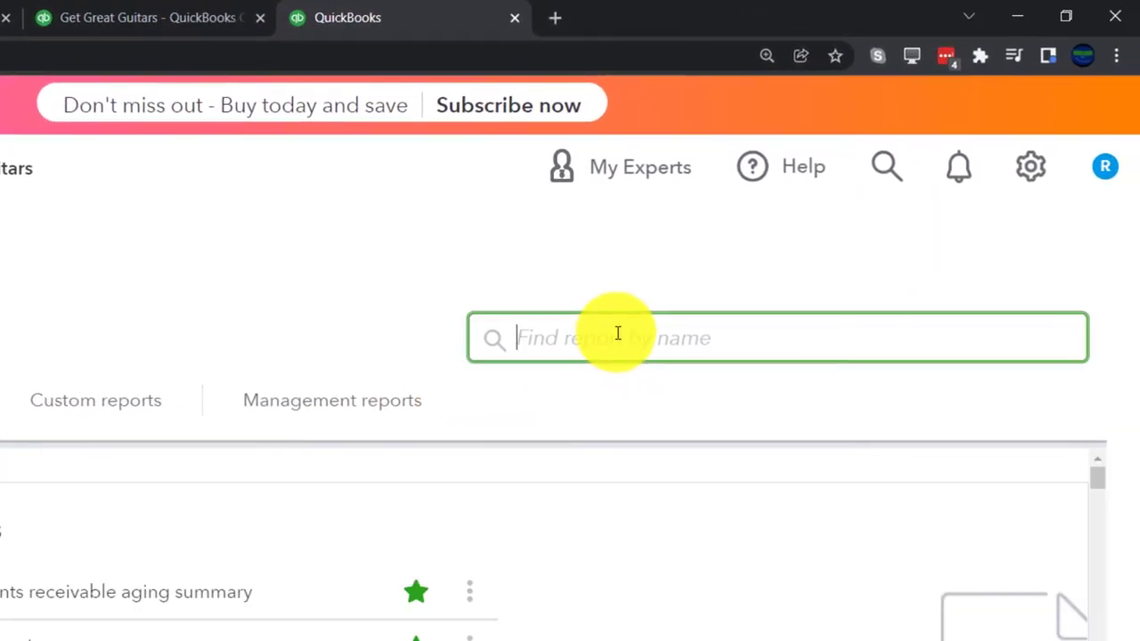
pyautogui.write('tri')
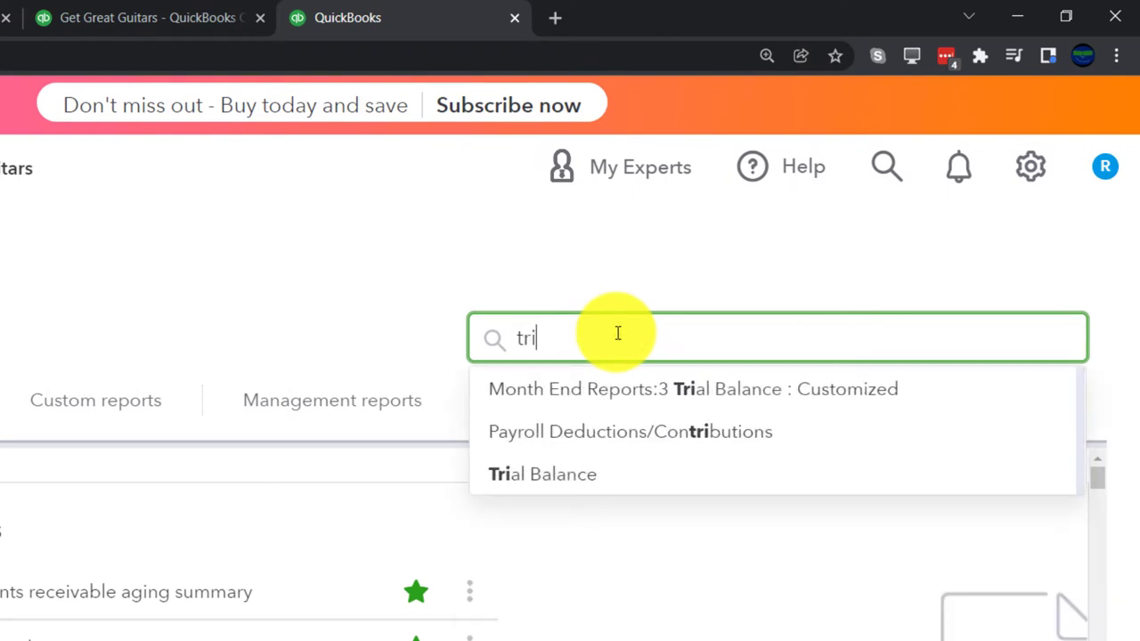
pyautogui.press('Down')
pyautogui.press('Down')
pyautogui.press('Down')
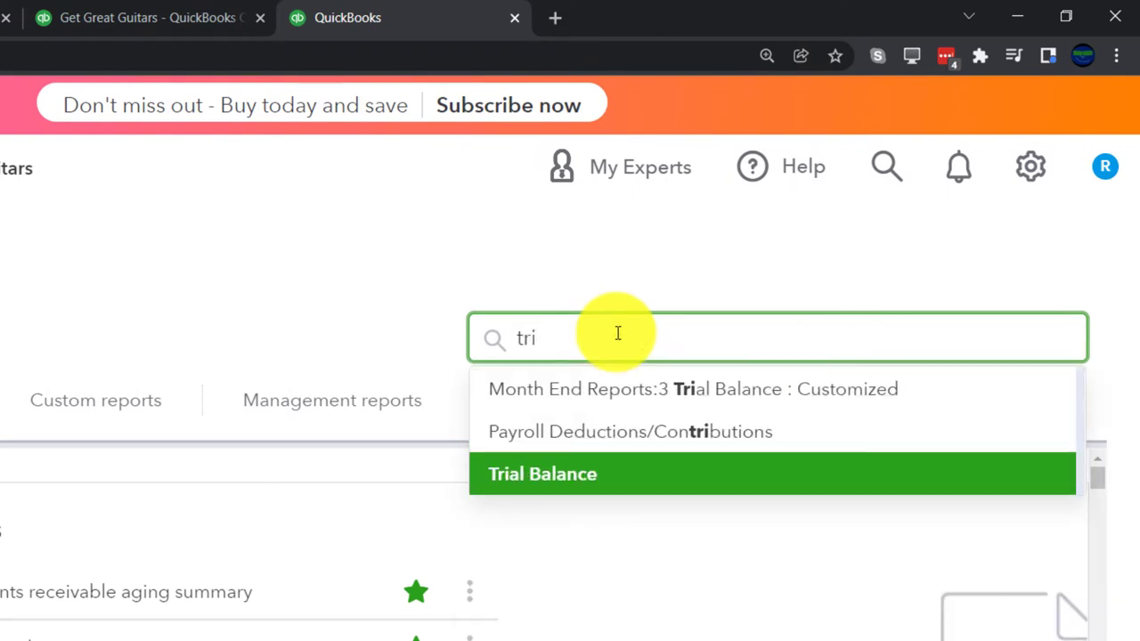
pyautogui.press('Return')
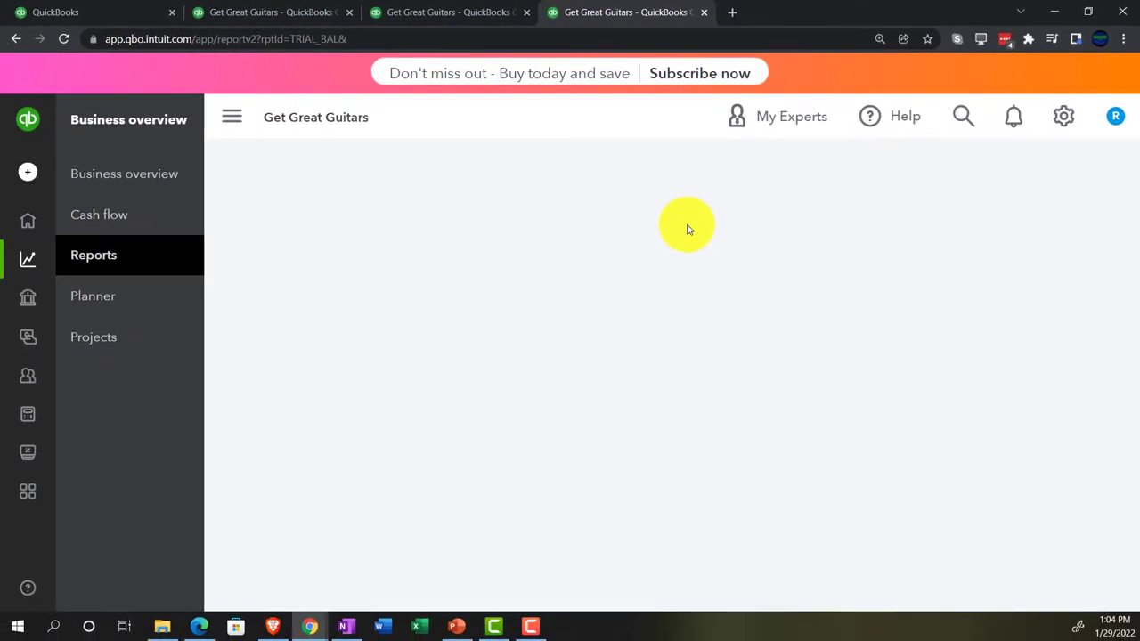
pyautogui.click(234, 129)
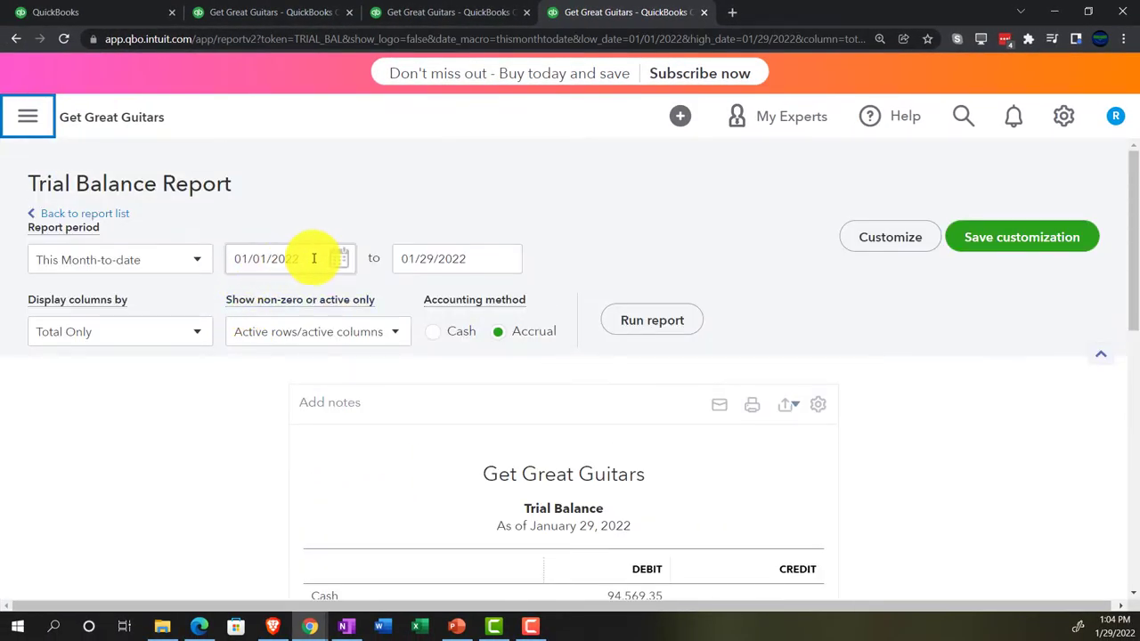
# Run the Trial Balance report for the period 01/01/2022 to 12/31/2022 and review the account balances
pyautogui.moveTo(314, 258); pyautogui.dragTo(156, 200)
pyautogui.write('01/01/2')
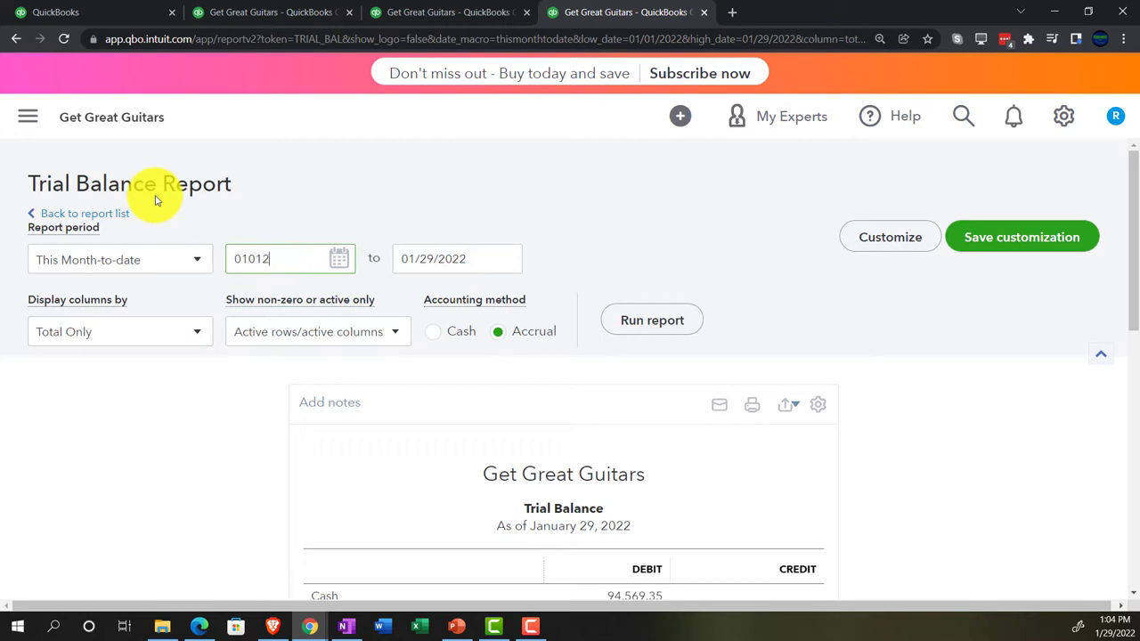
pyautogui.write('022')
pyautogui.press('Tab')
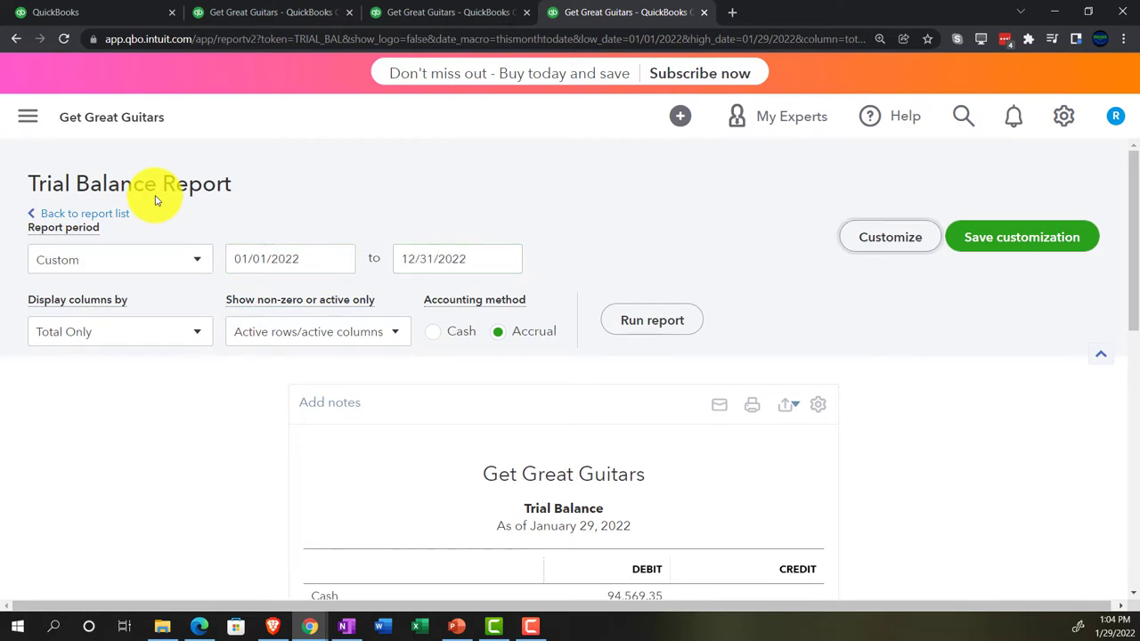
pyautogui.click(623, 331)
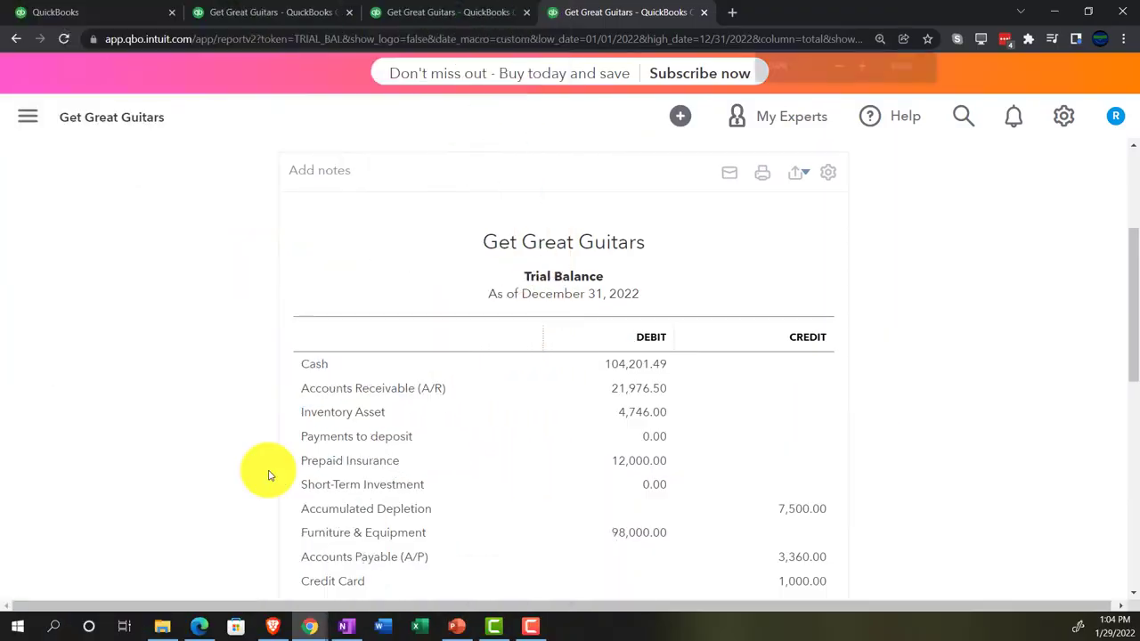
pyautogui.hotkey('ctrl', '+')
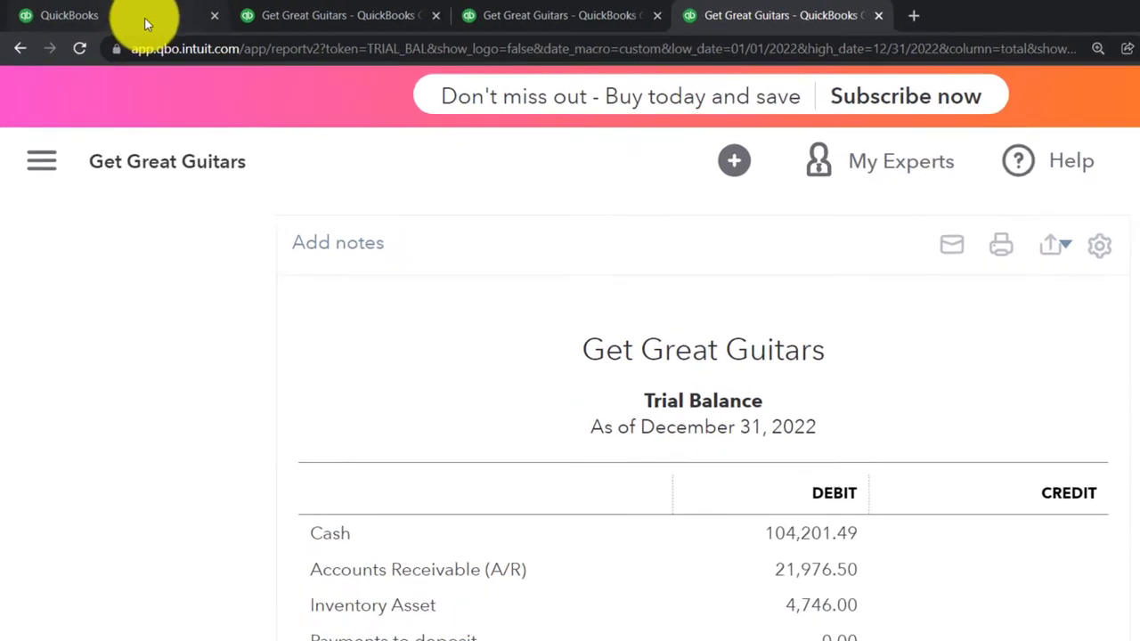
# Return to the first tab, open the Products and Services list with the navigation sidebar collapsed, and review the service items
pyautogui.click(147, 24)
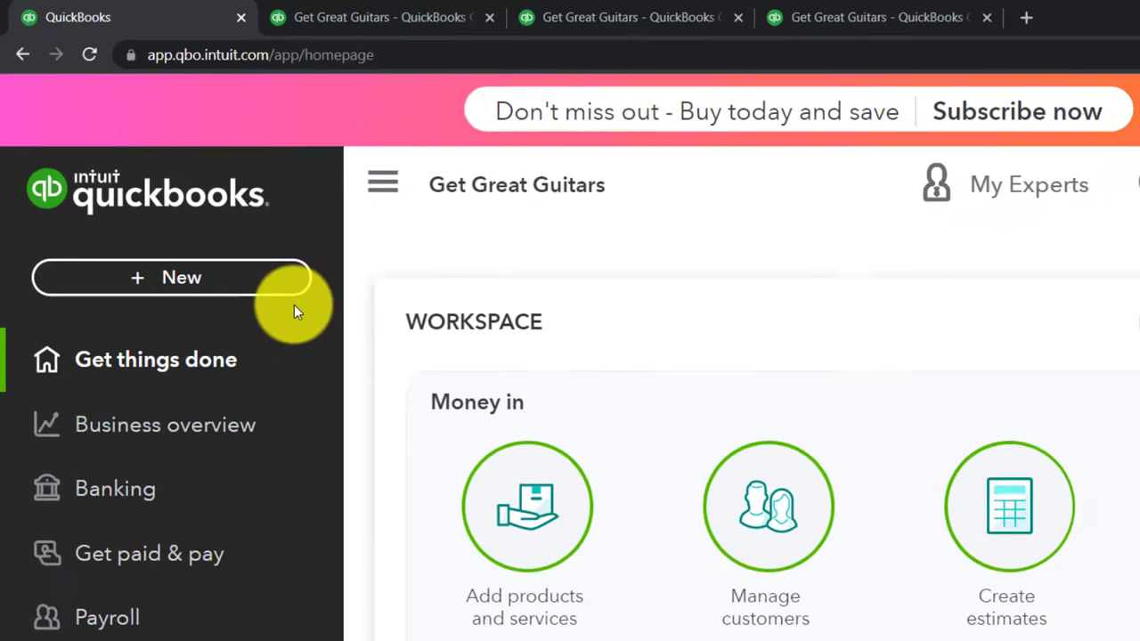
pyautogui.hotkey('ctrl', '-')
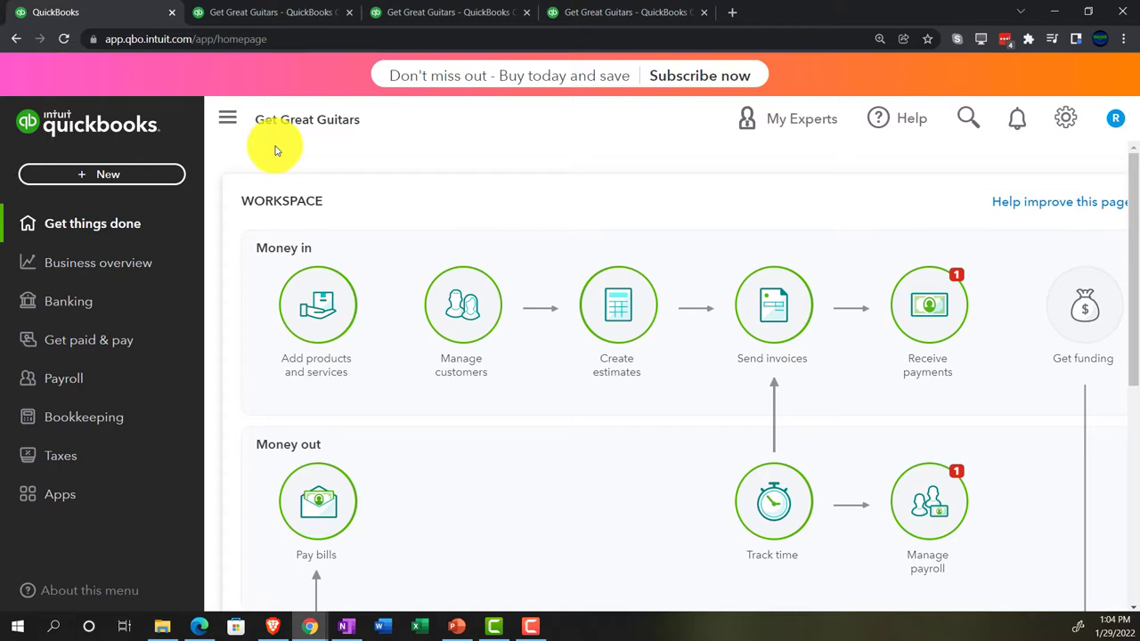
pyautogui.click(107, 344)
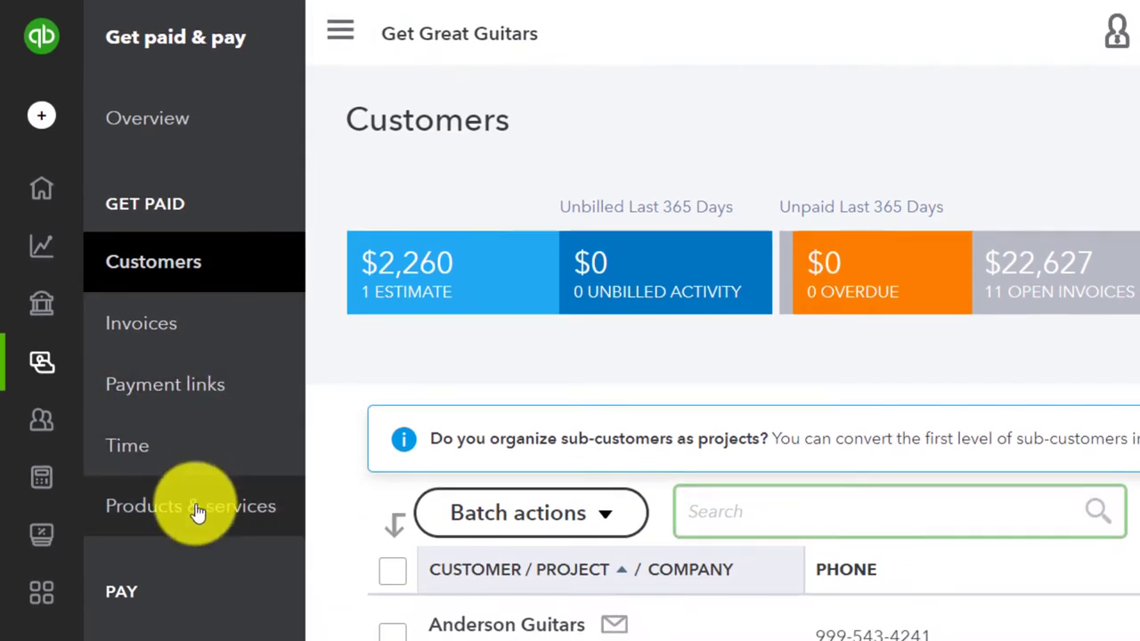
pyautogui.click(193, 623)
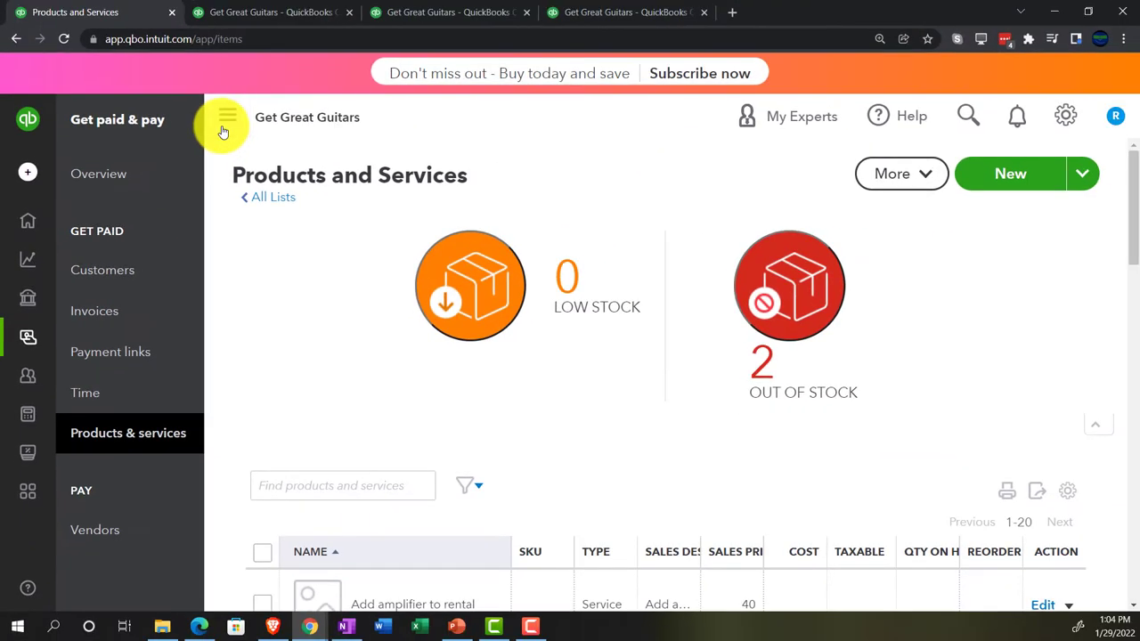
pyautogui.click(223, 122)
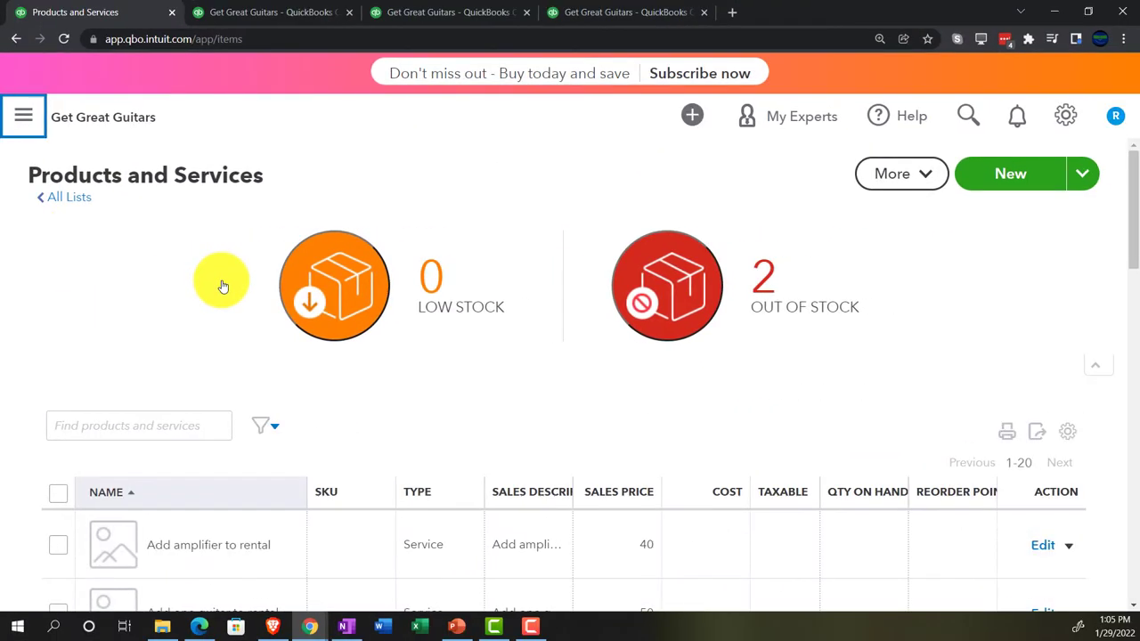
pyautogui.hotkey('ctrl', '-')
pyautogui.scroll(-3, 223, 293)
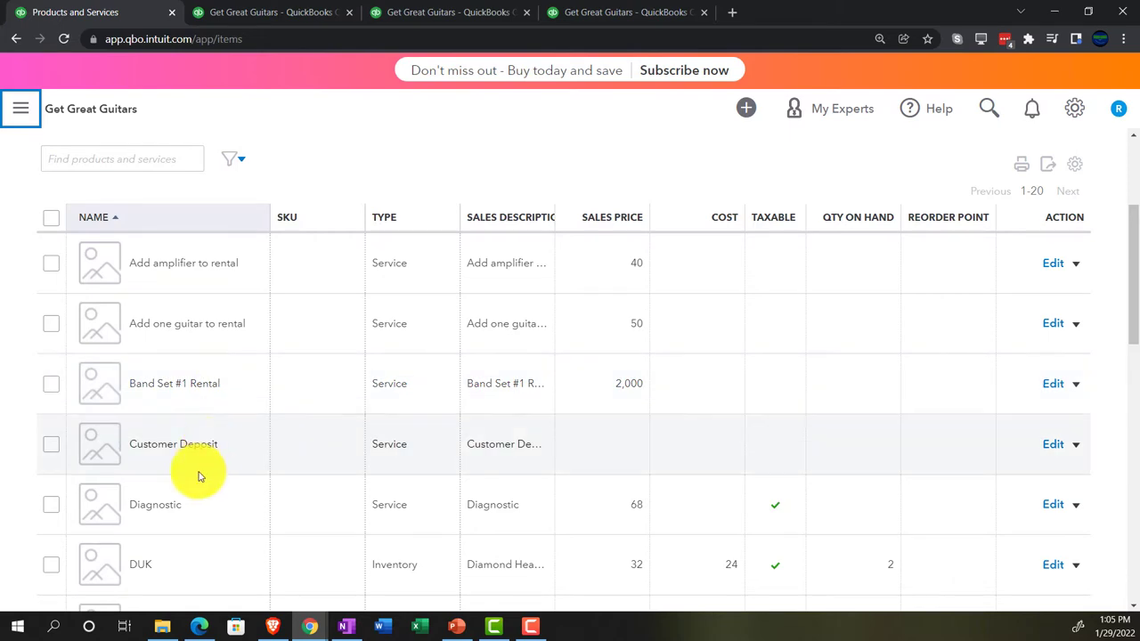
# Switch to the sample company in Microsoft Edge and open its Products and Services list
pyautogui.click(198, 634)
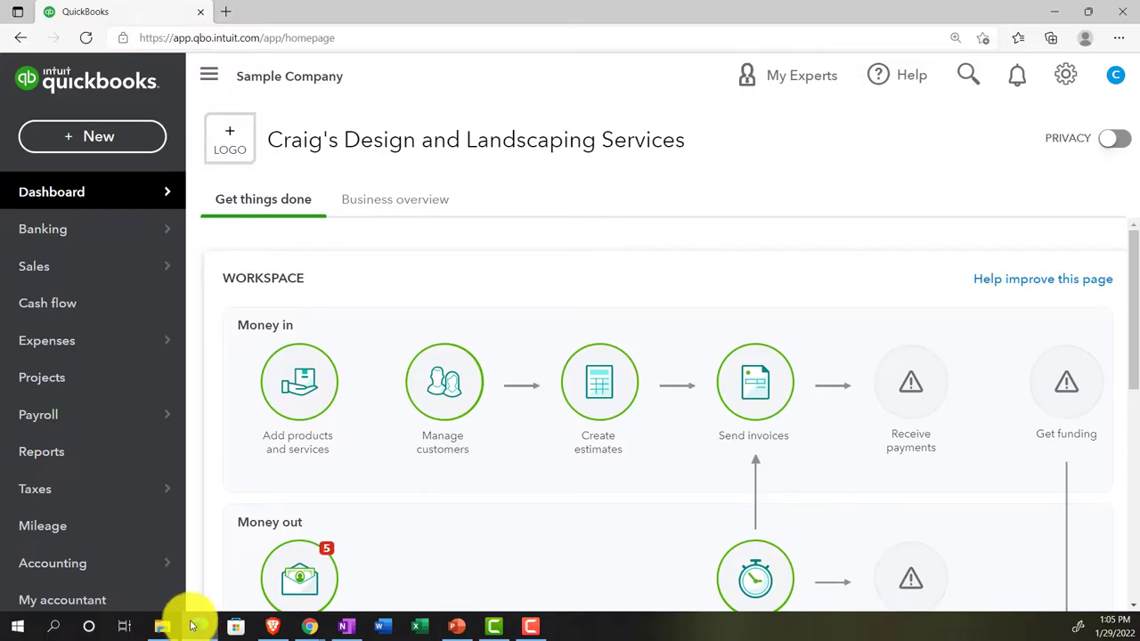
pyautogui.moveTo(69, 277)
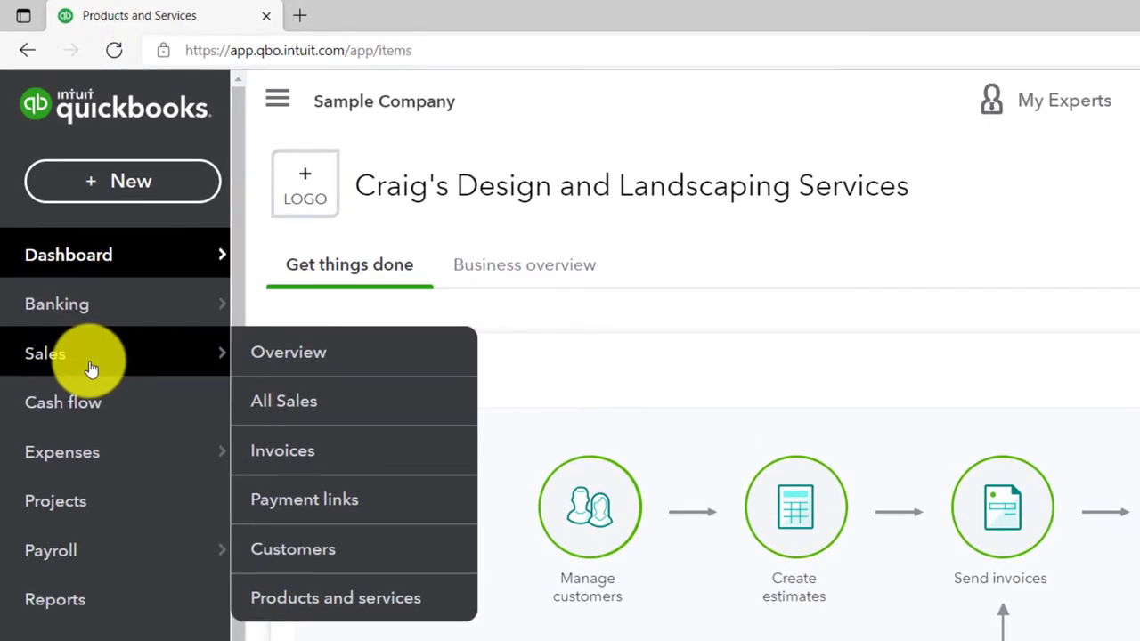
pyautogui.click(92, 369)
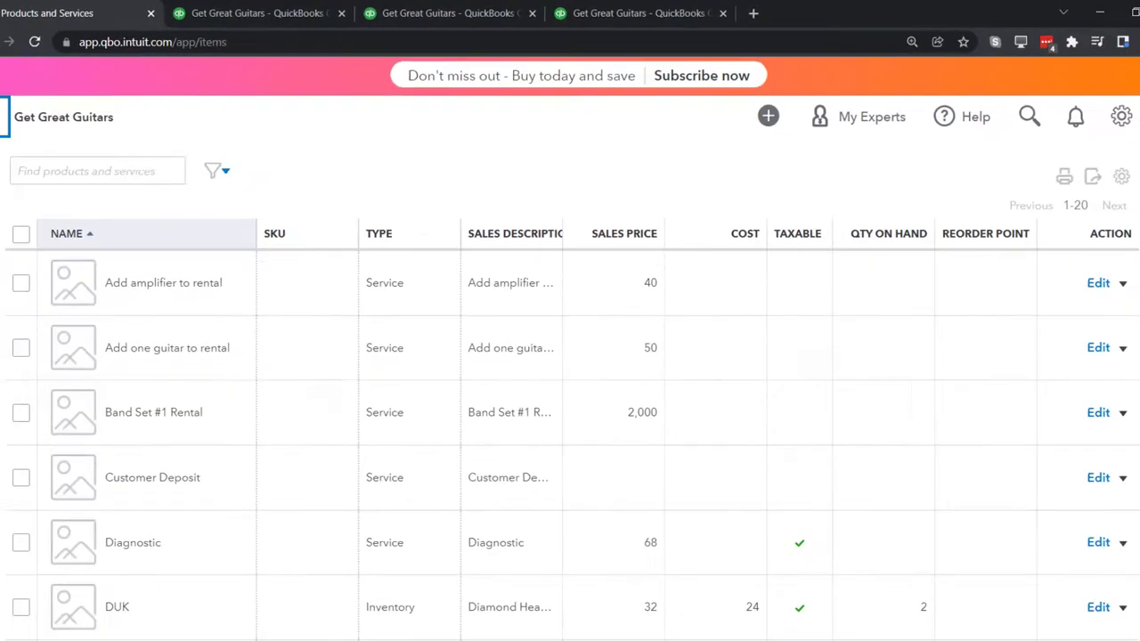
# Back in the Get Great Guitars file in Chrome, open the customer list with the sidebar collapsed and open Customer 5's detail page
pyautogui.click(4, 118)
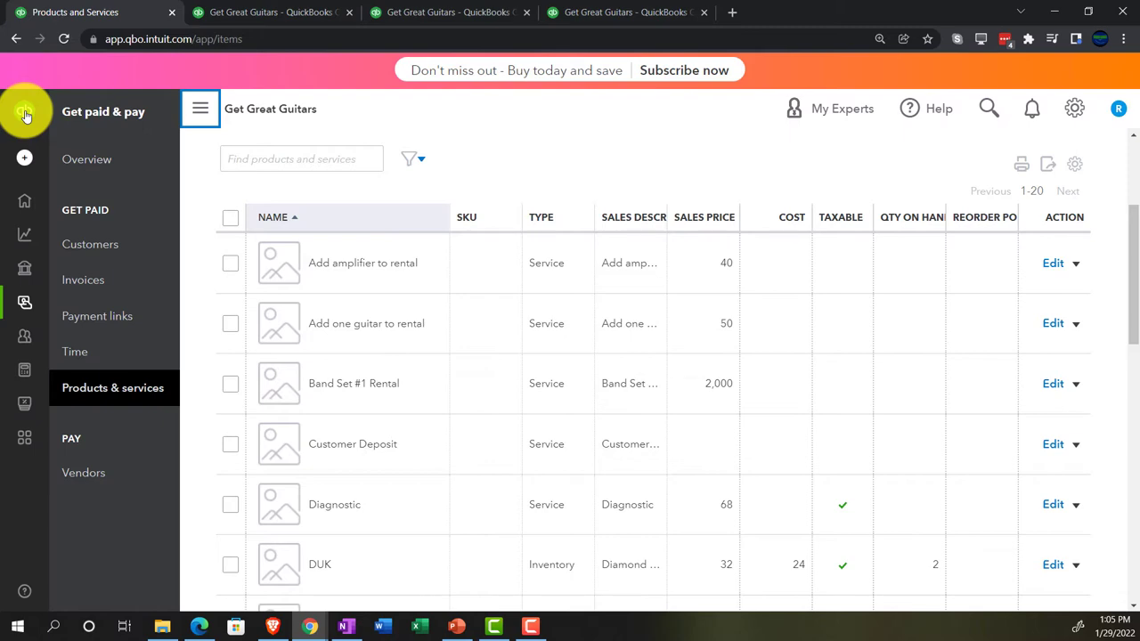
pyautogui.moveTo(27, 208)
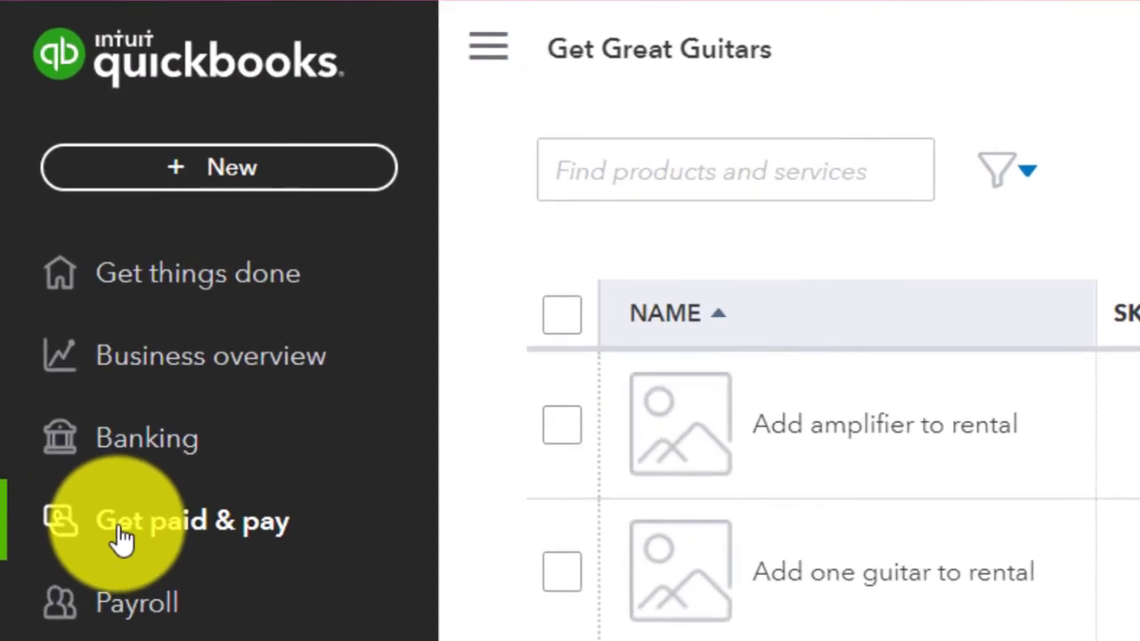
pyautogui.click(122, 526)
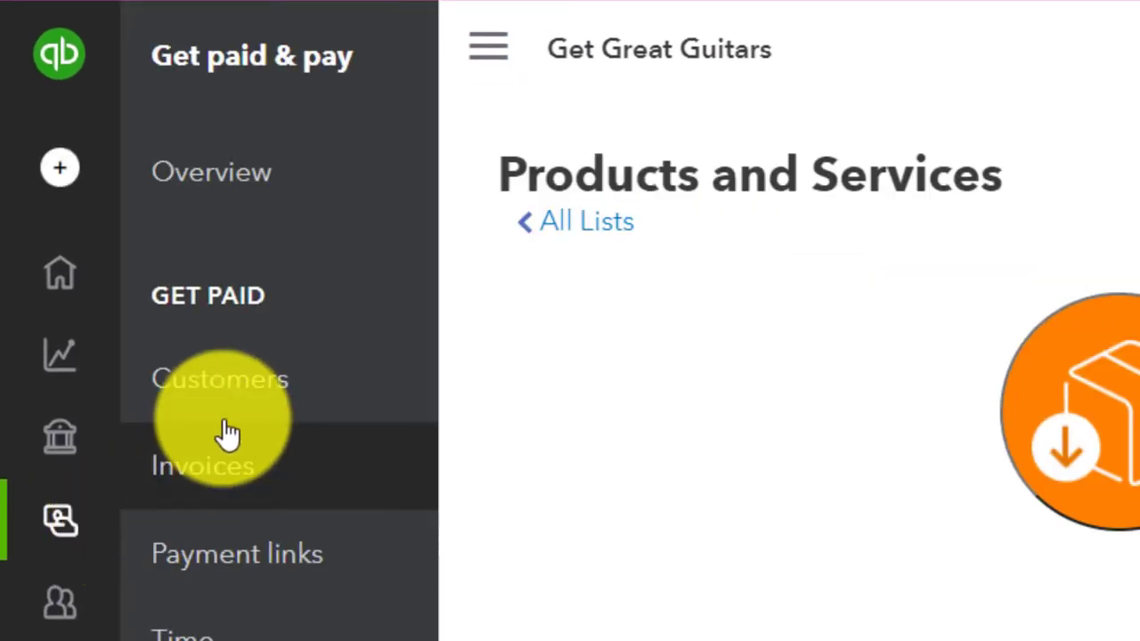
pyautogui.click(226, 383)
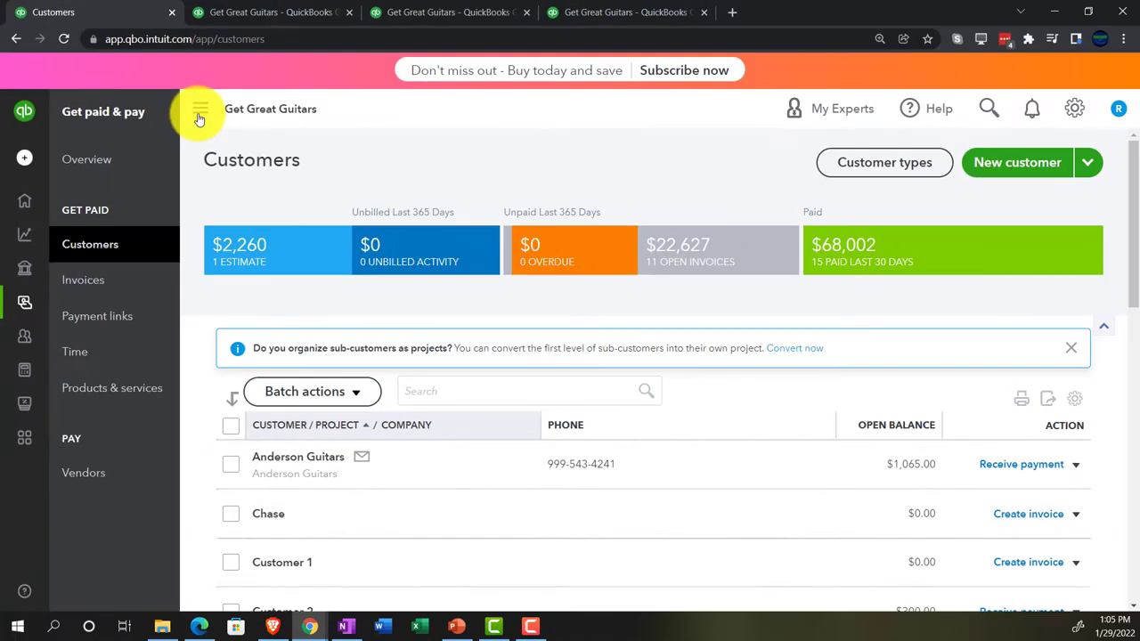
pyautogui.click(488, 47)
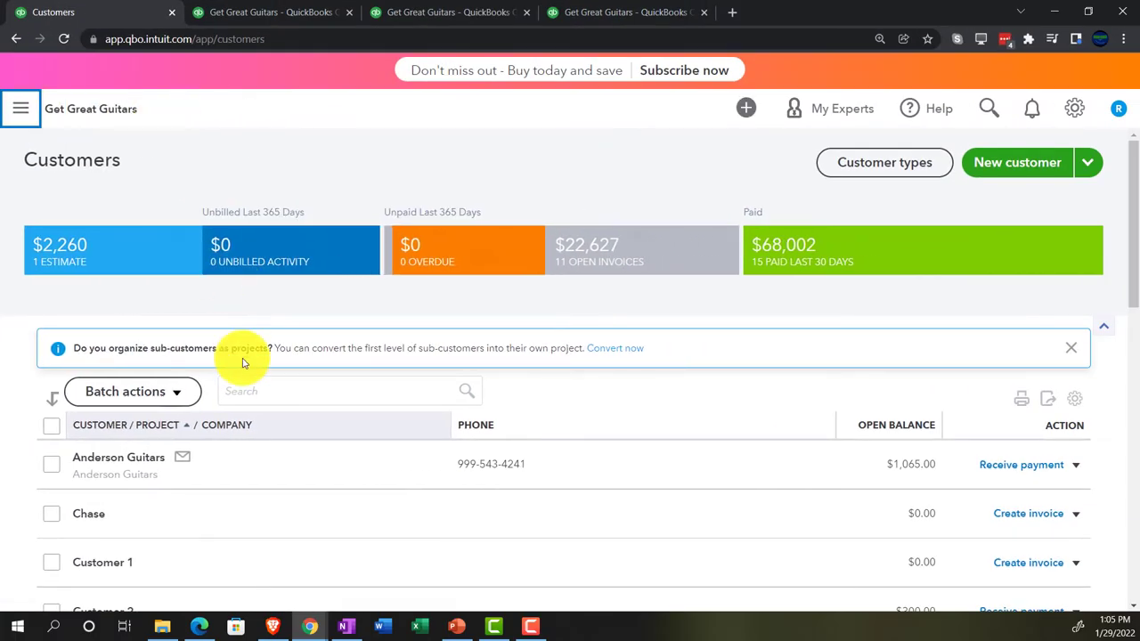
pyautogui.scroll(-3, 242, 363)
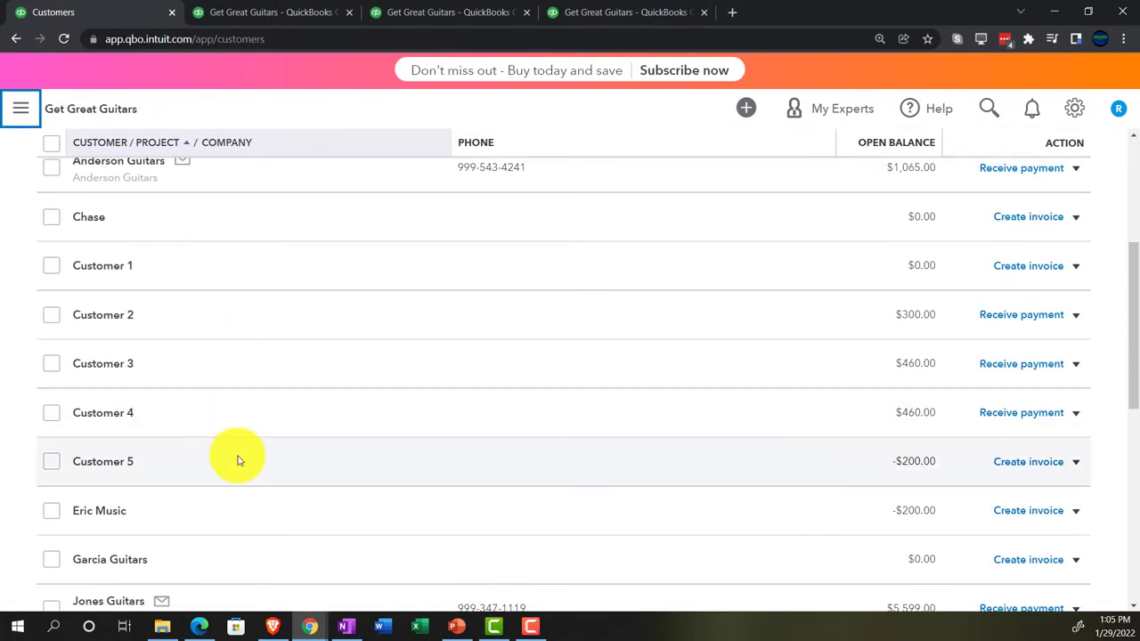
pyautogui.click(107, 463)
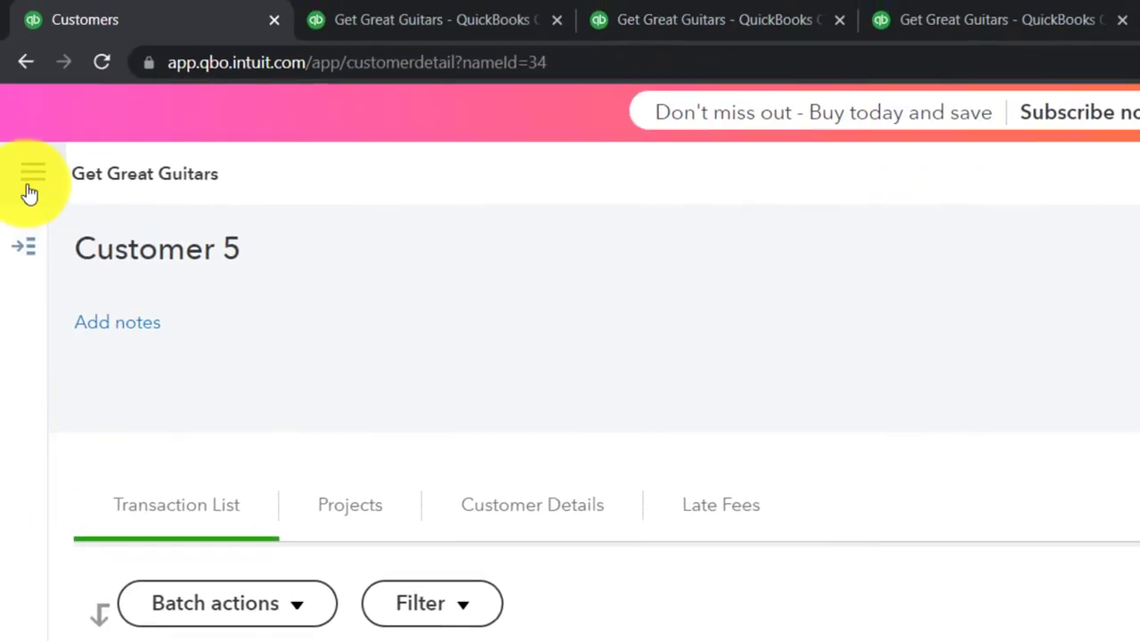
# Start a new invoice and select Customer 5 as its customer
pyautogui.click(29, 192)
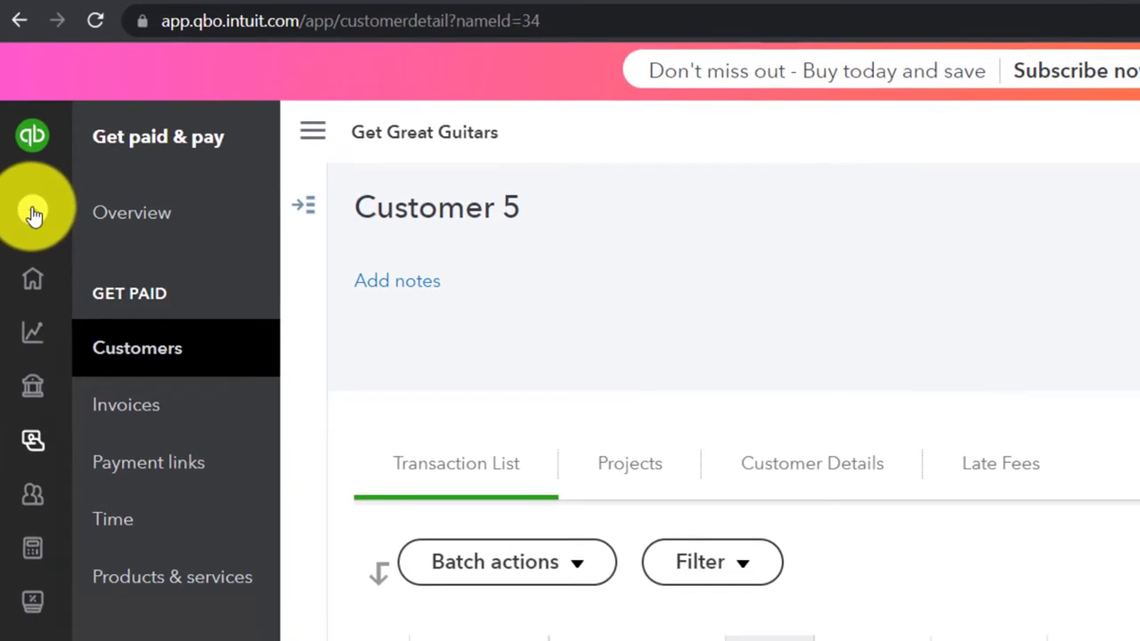
pyautogui.click(33, 214)
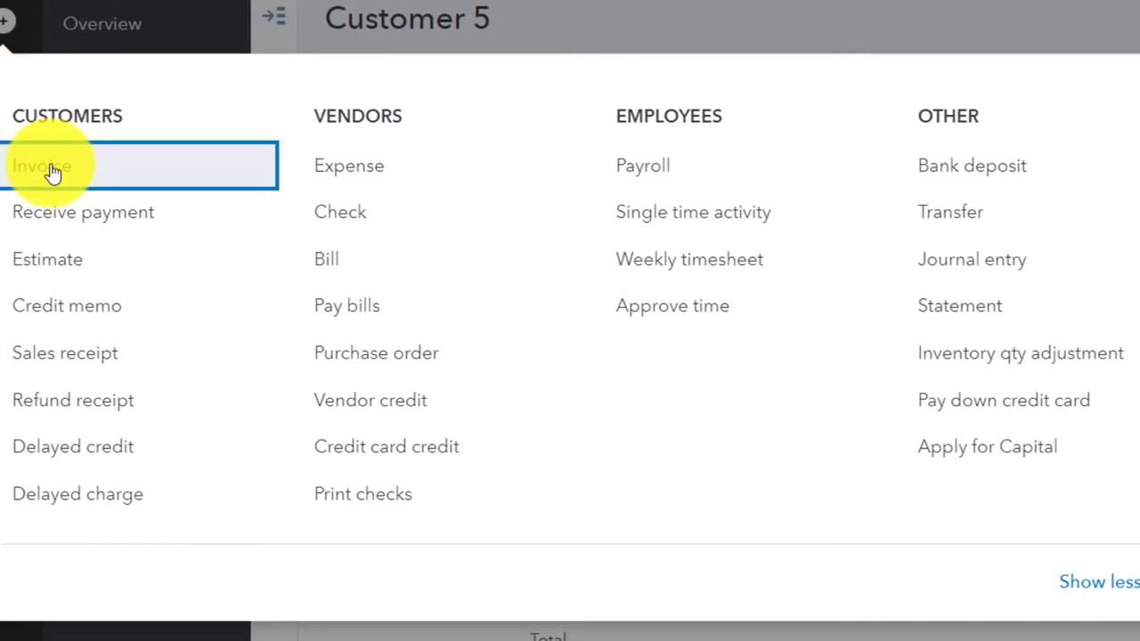
pyautogui.click(51, 171)
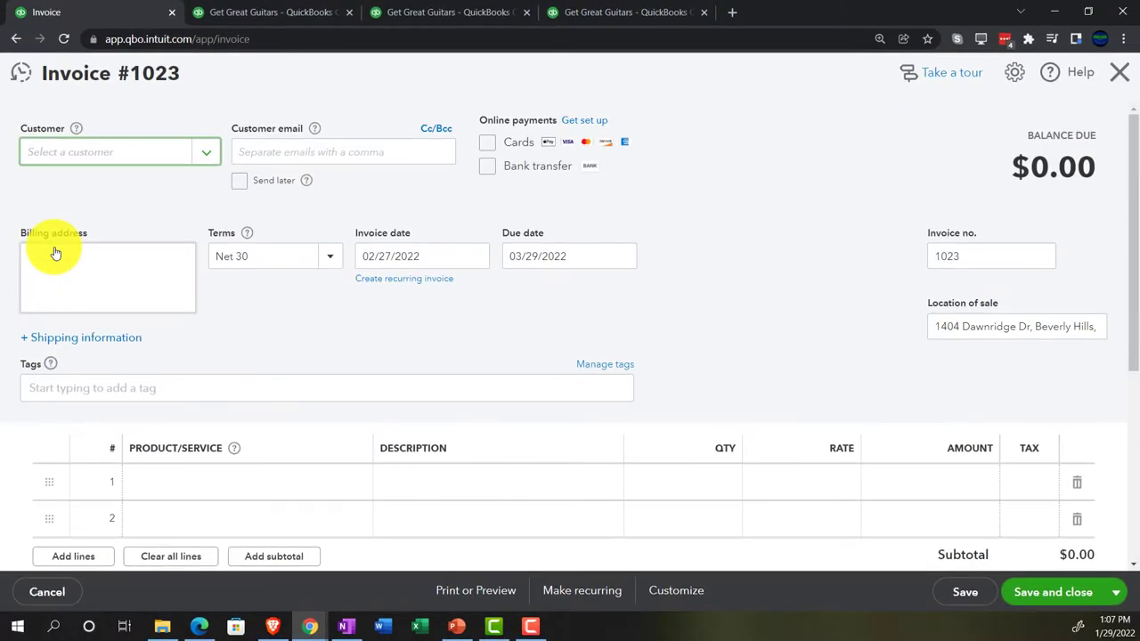
pyautogui.write('cus')
pyautogui.press('Down')
pyautogui.press('Down')
pyautogui.press('Down')
pyautogui.press('Down')
pyautogui.press('Down')
pyautogui.press('Down')
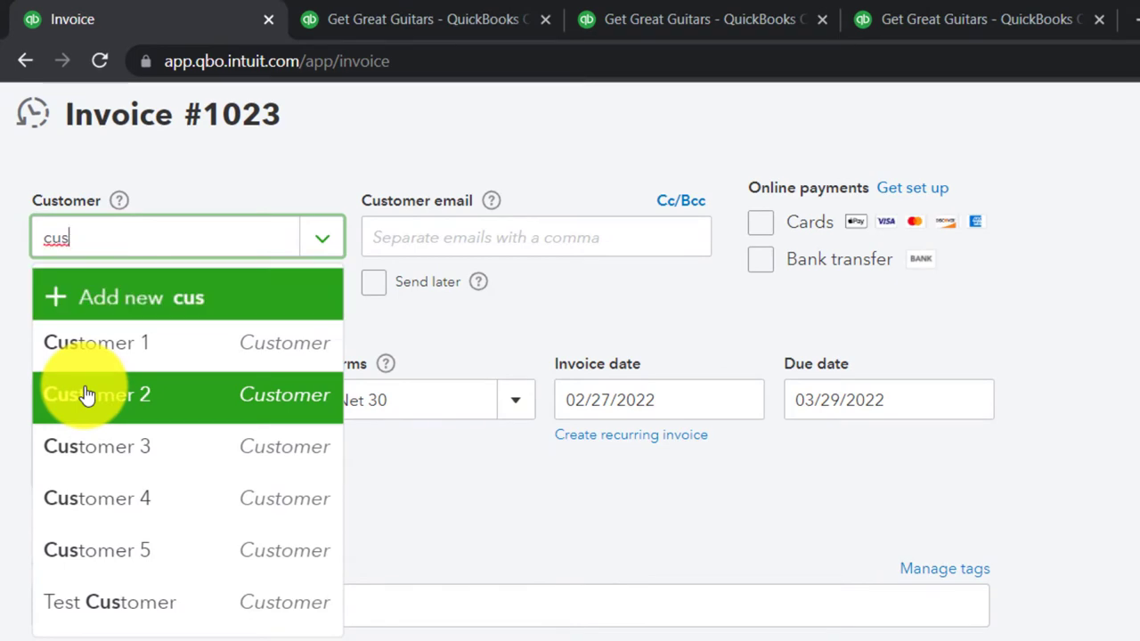
pyautogui.press('Return')
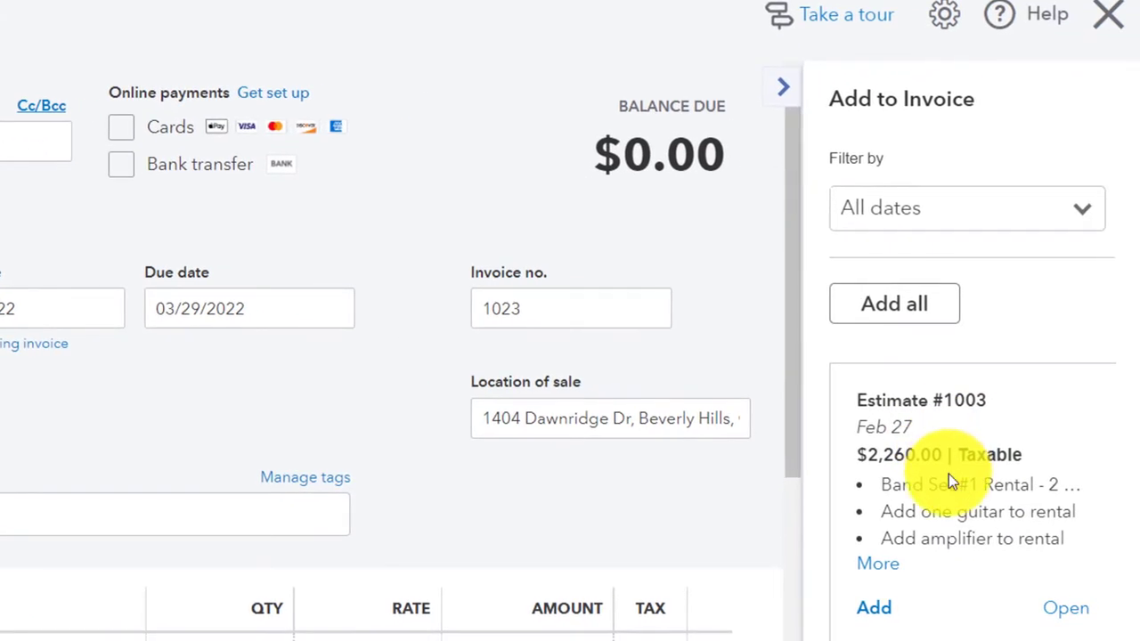
# Add all of Estimate #1003 to the invoice and move through the header fields to the invoice date
pyautogui.click(918, 323)
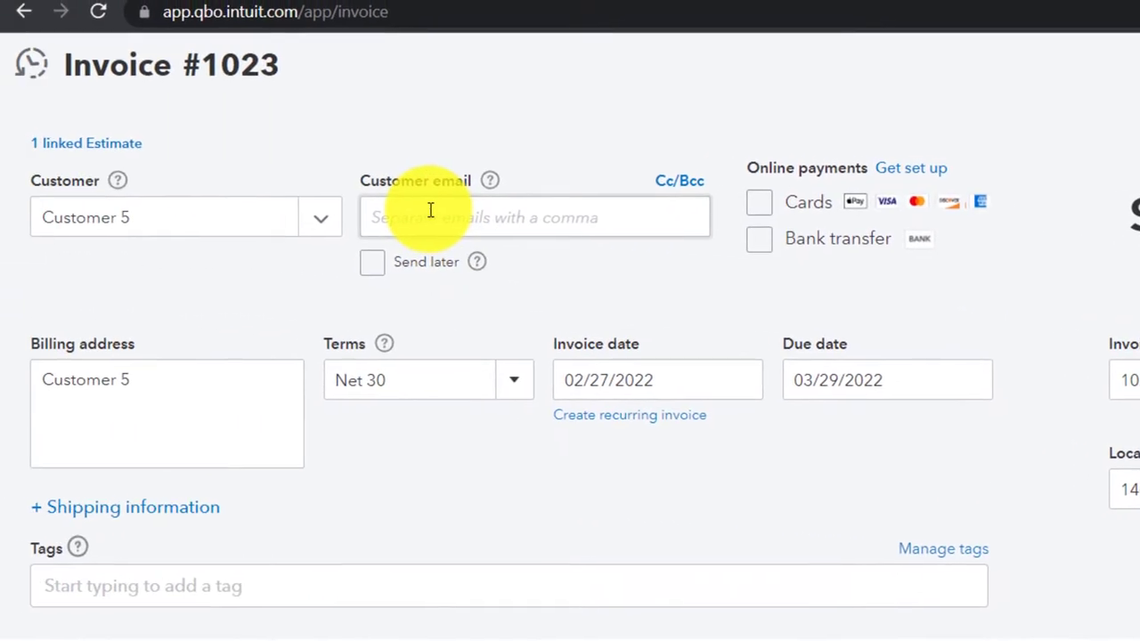
pyautogui.click(432, 210)
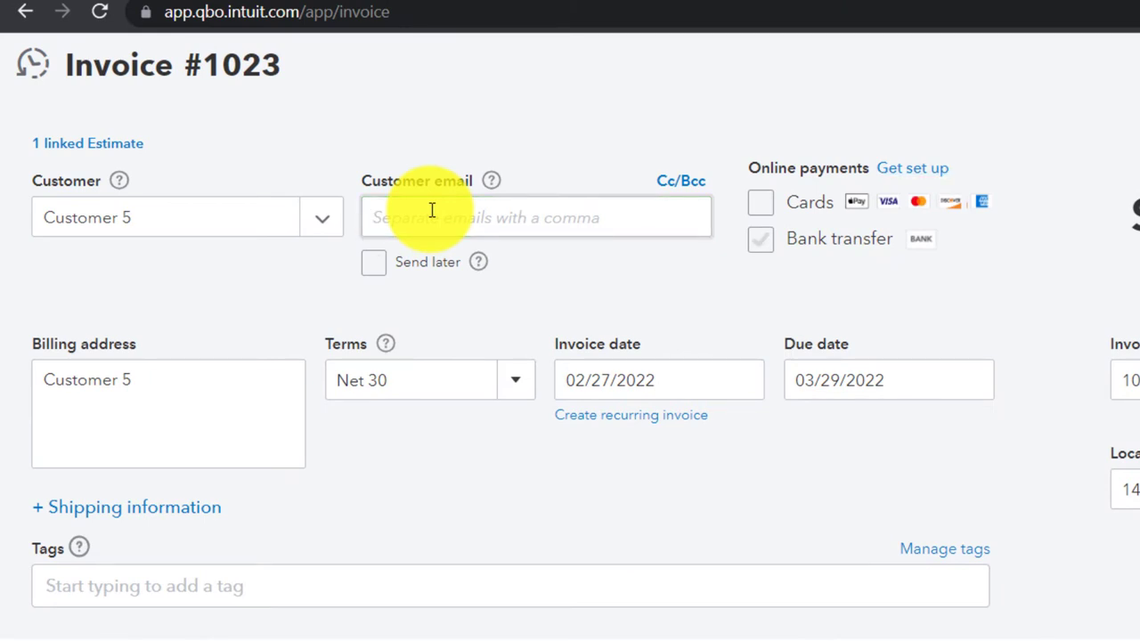
pyautogui.press('Tab')
pyautogui.press('Tab')
pyautogui.press('Tab')
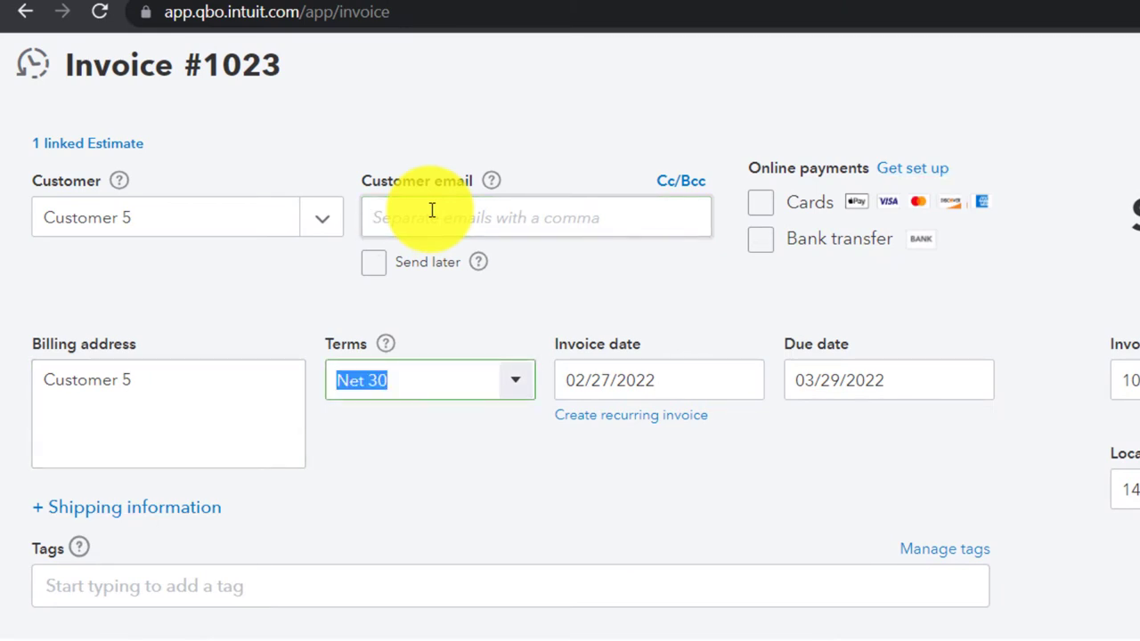
pyautogui.press('Tab')
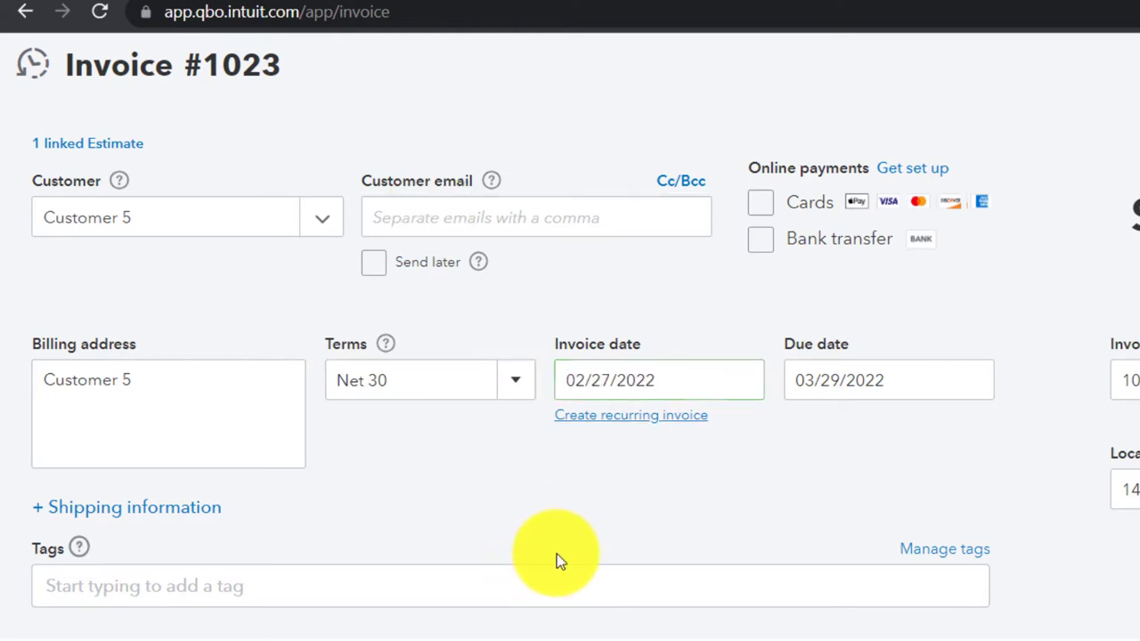
# Review the invoice's rental line items and totals, with the Add to Invoice pane hidden
pyautogui.scroll(-5, 554, 554)
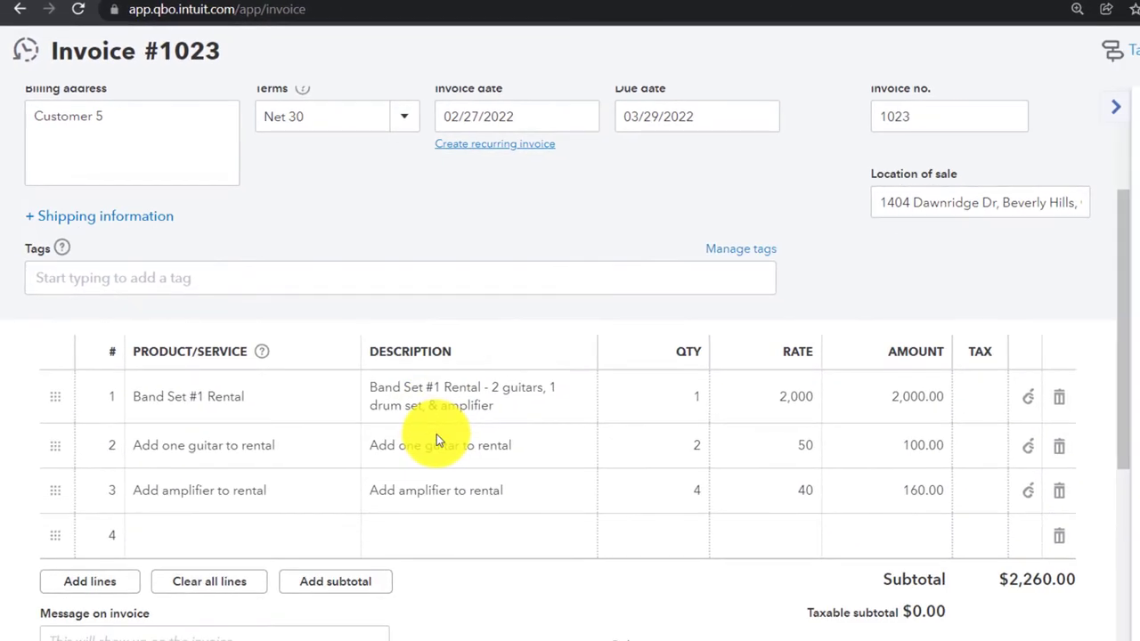
pyautogui.scroll(-1, 437, 436)
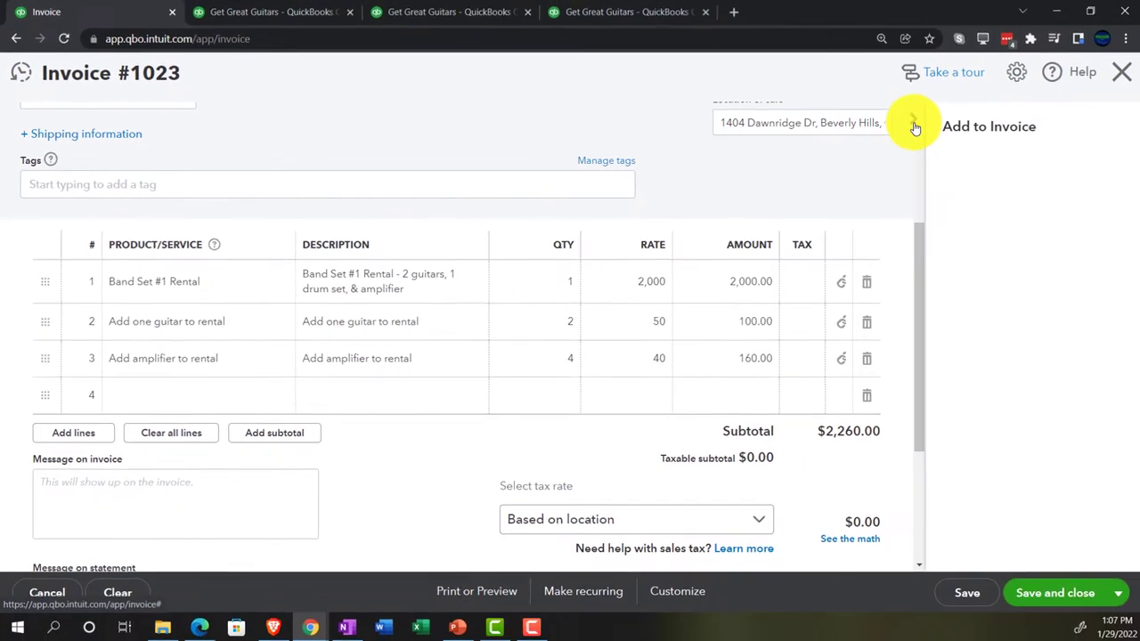
pyautogui.click(915, 125)
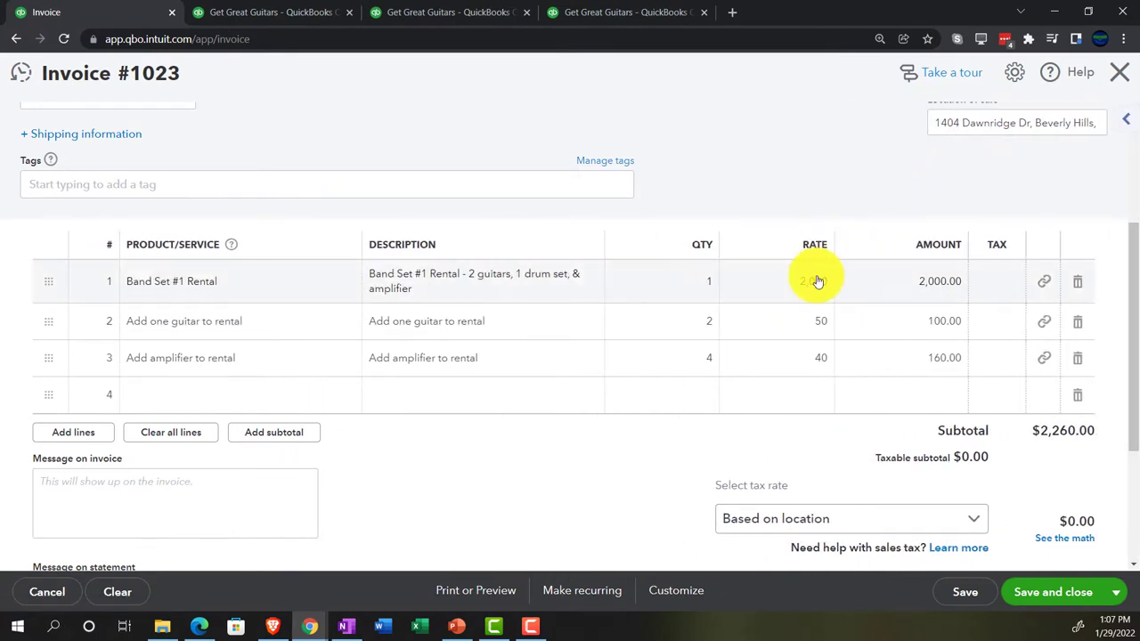
pyautogui.scroll(-1, 613, 466)
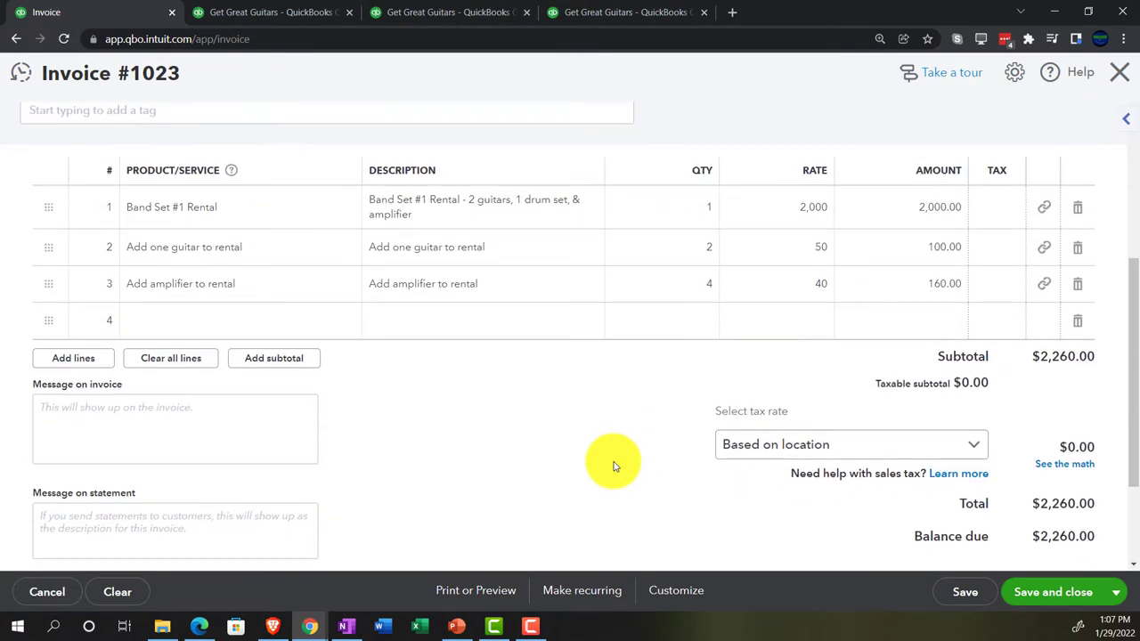
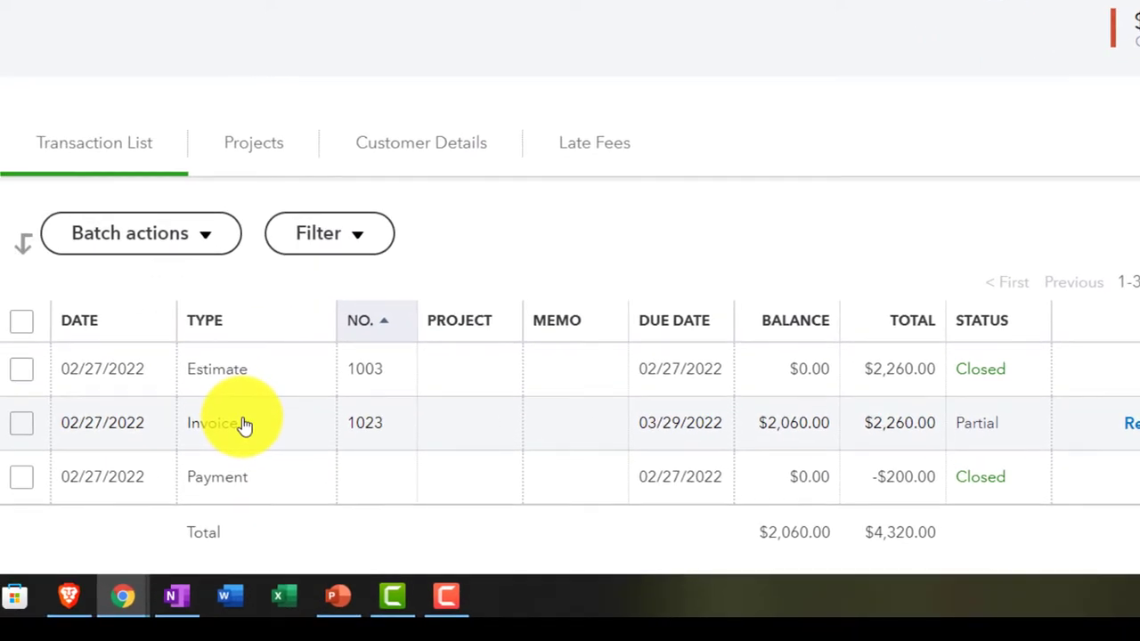
# Review Invoice #1023's line items and totals and the 02/27/2022 payment from Customer 5's transaction list, closing each form after viewing
pyautogui.click(246, 423)
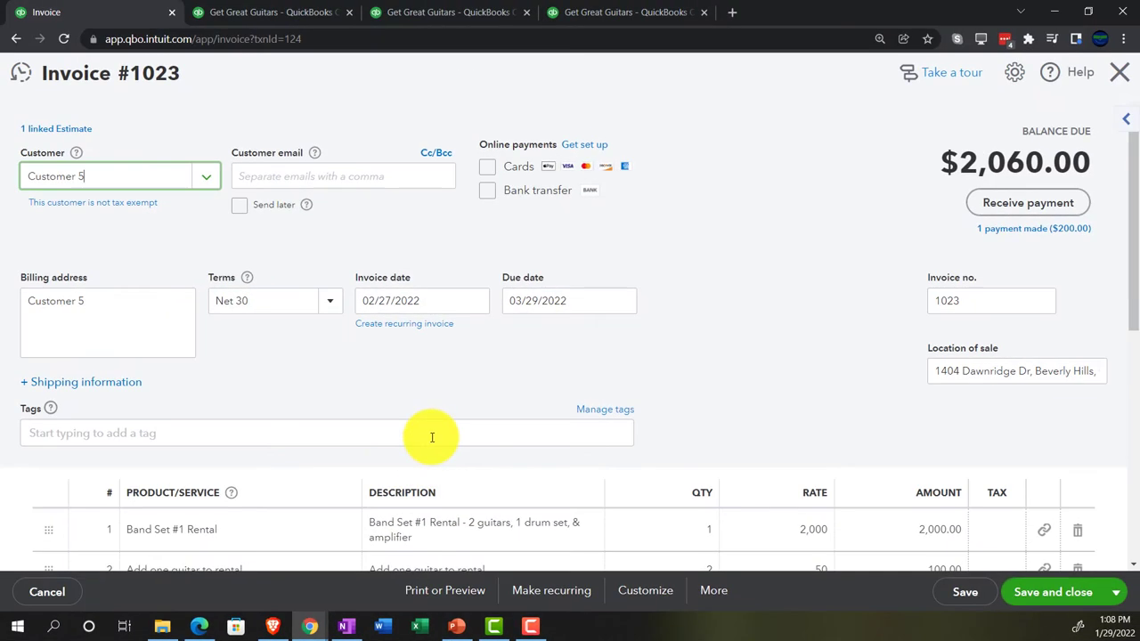
pyautogui.scroll(-3, 414, 446)
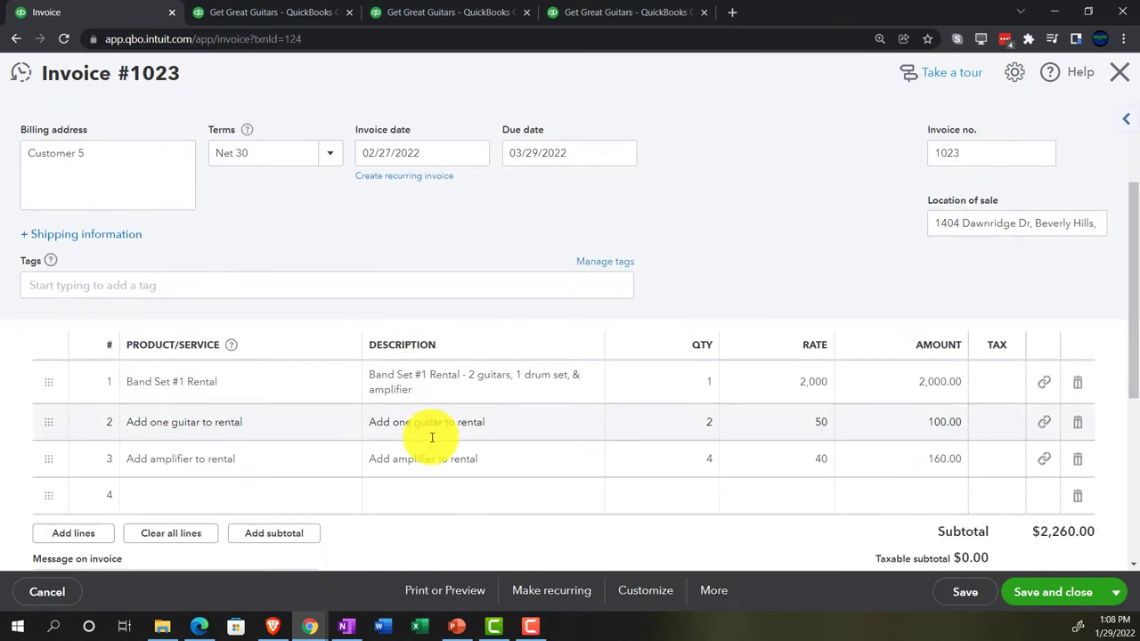
pyautogui.scroll(-3, 431, 443)
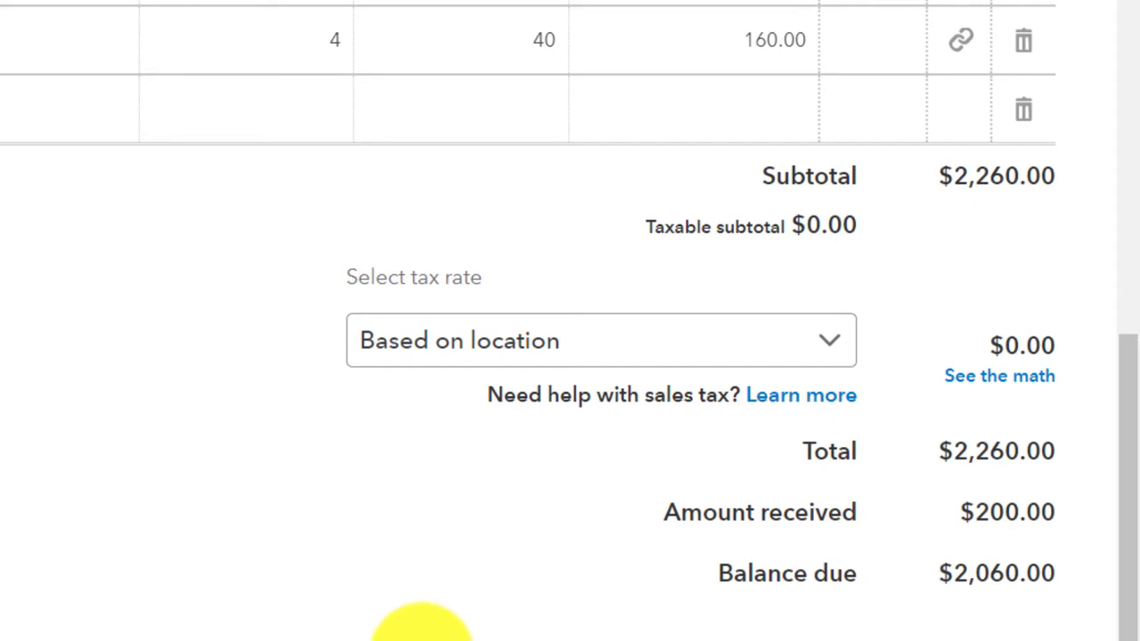
pyautogui.scroll(5, 422, 631)
pyautogui.scroll(5, 428, 628)
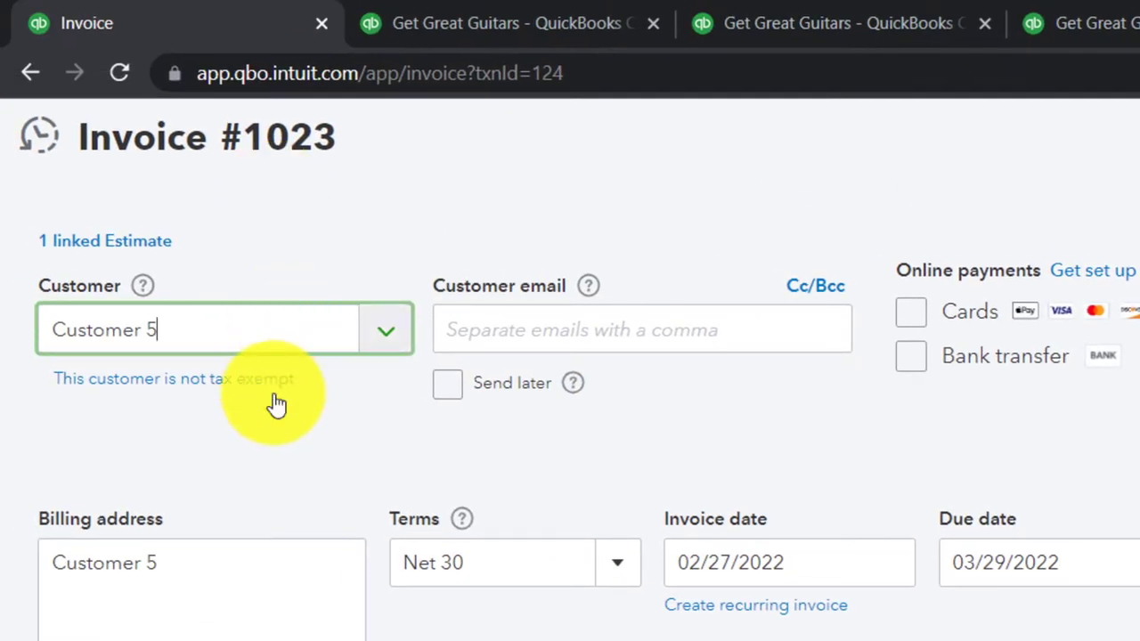
pyautogui.scroll(-3, 267, 383)
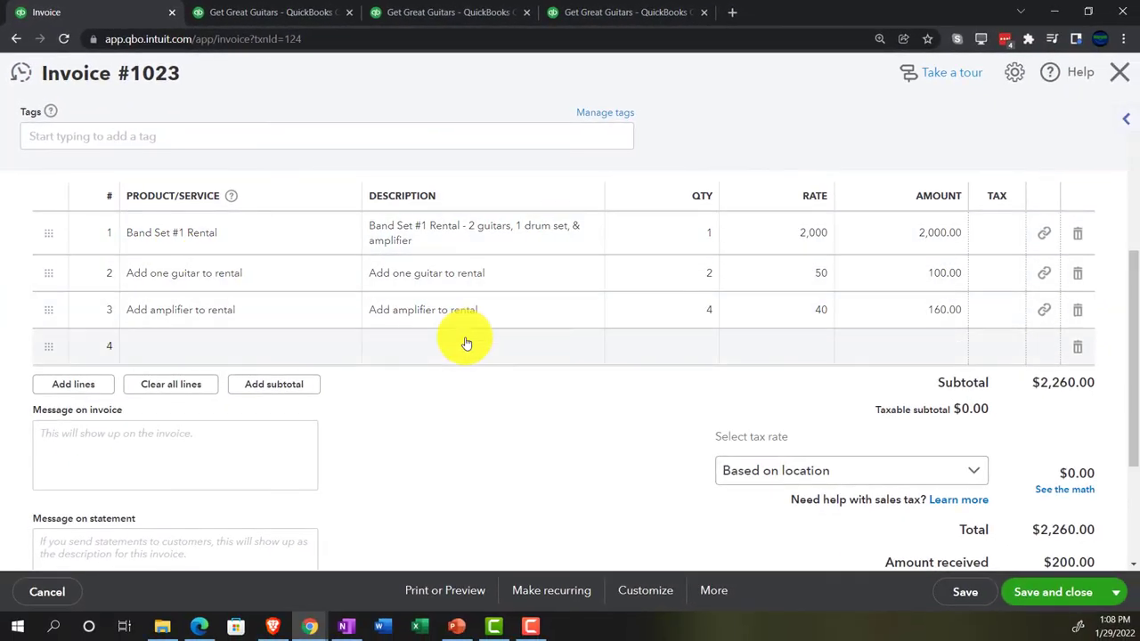
pyautogui.scroll(-1, 503, 368)
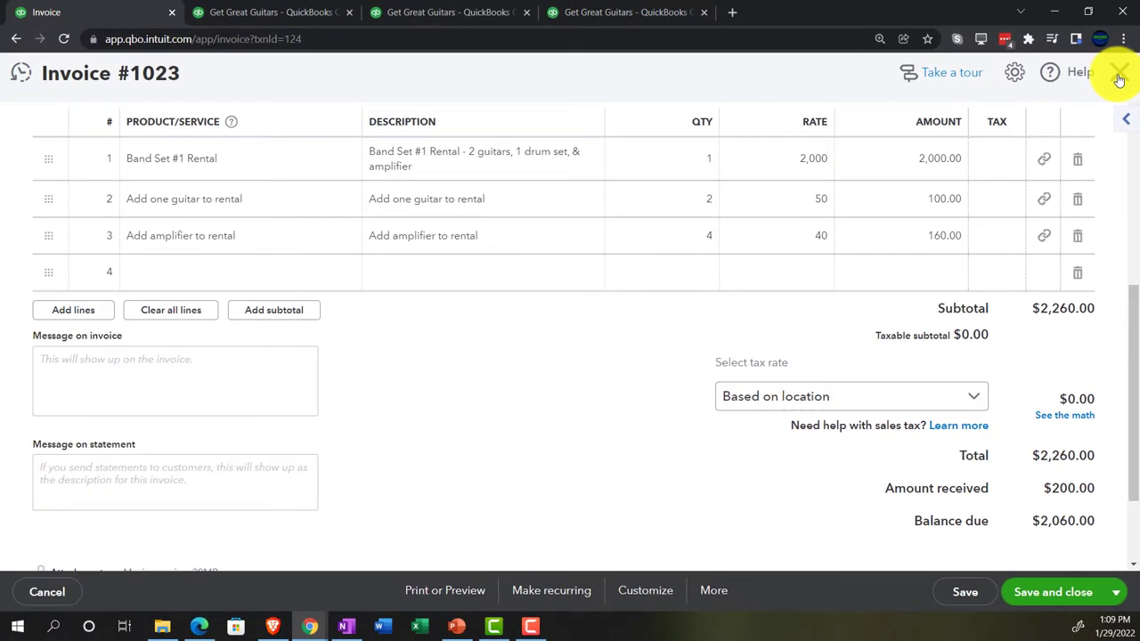
pyautogui.click(1120, 78)
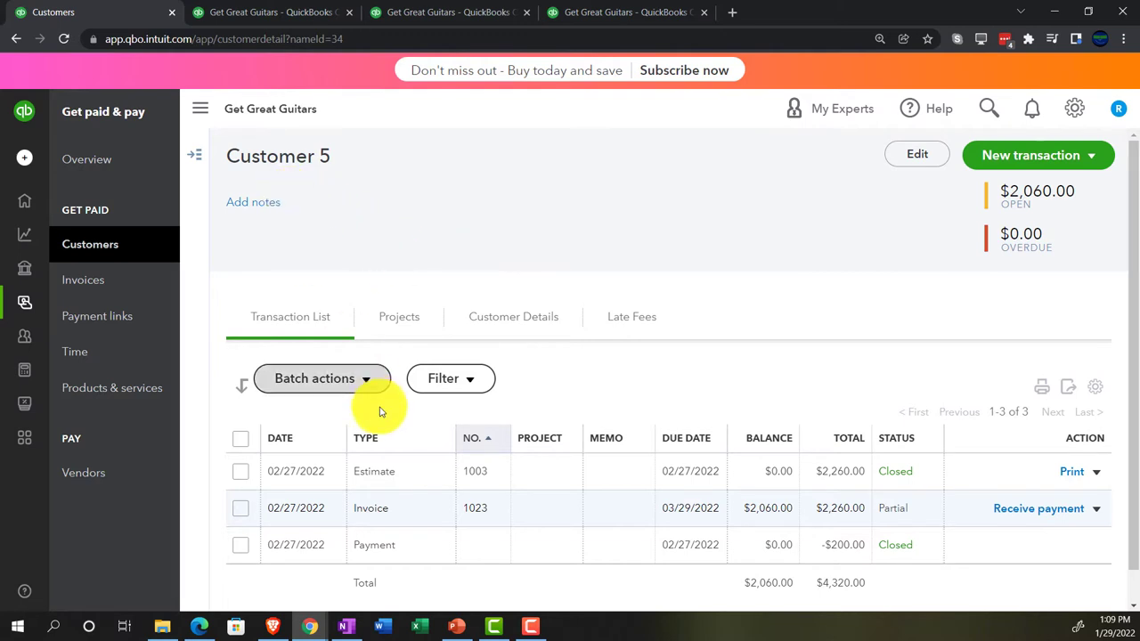
pyautogui.click(407, 554)
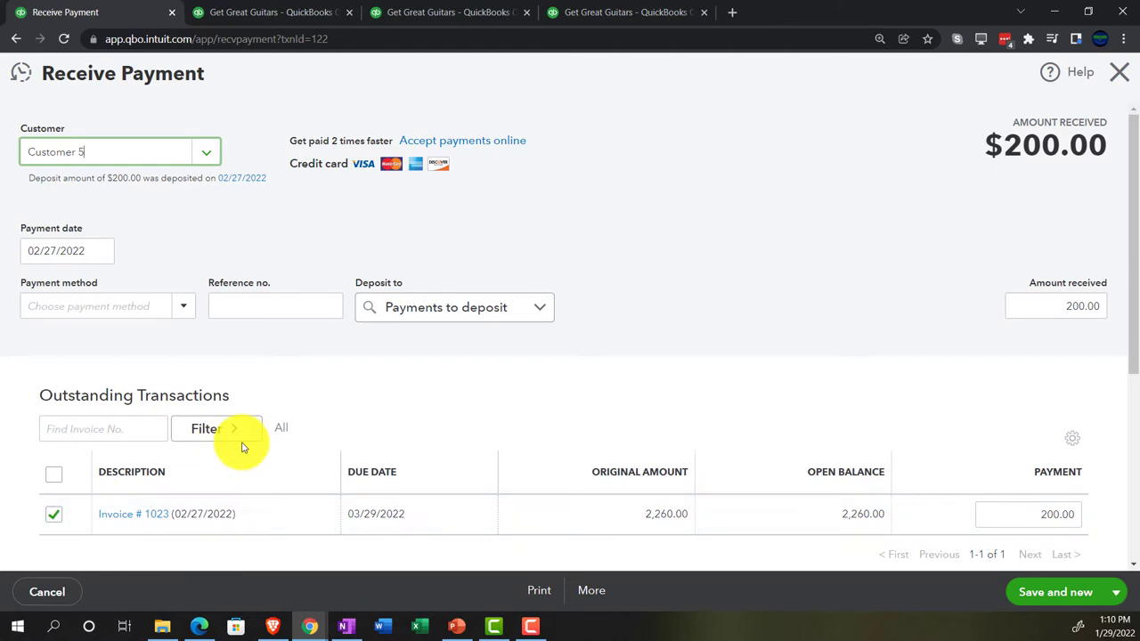
pyautogui.click(1118, 76)
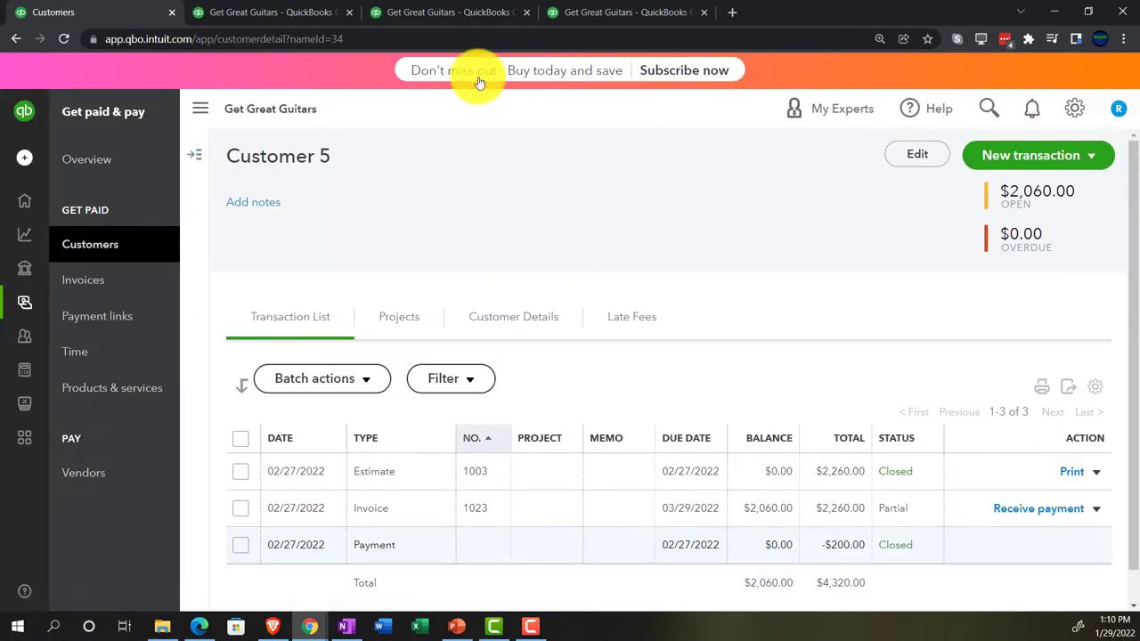
# Rerun the Balance Sheet for 01/01/2022 to 12/31/2022 in its tab and enlarge it around Accounts Receivable
pyautogui.click(245, 12)
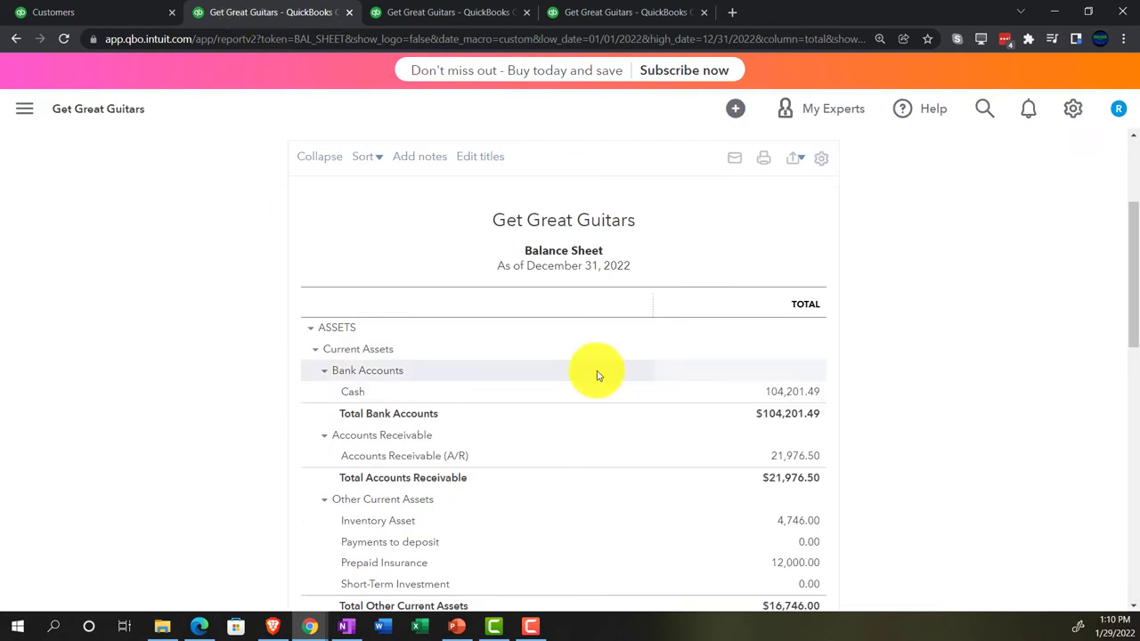
pyautogui.scroll(3, 597, 376)
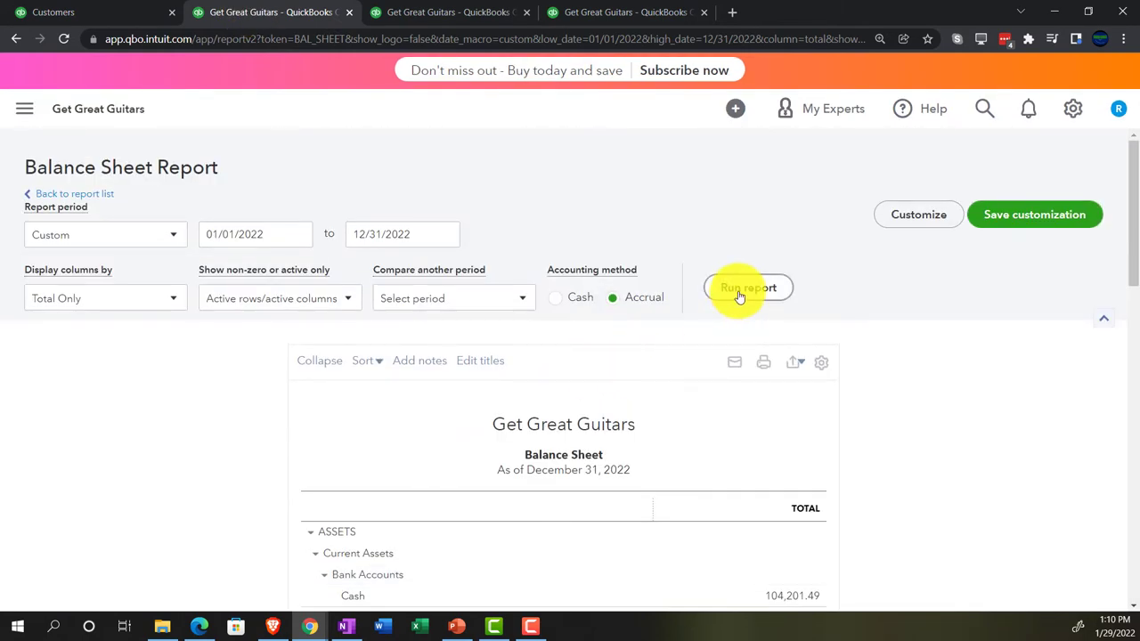
pyautogui.scroll(-3, 222, 499)
pyautogui.scroll(2, 222, 502)
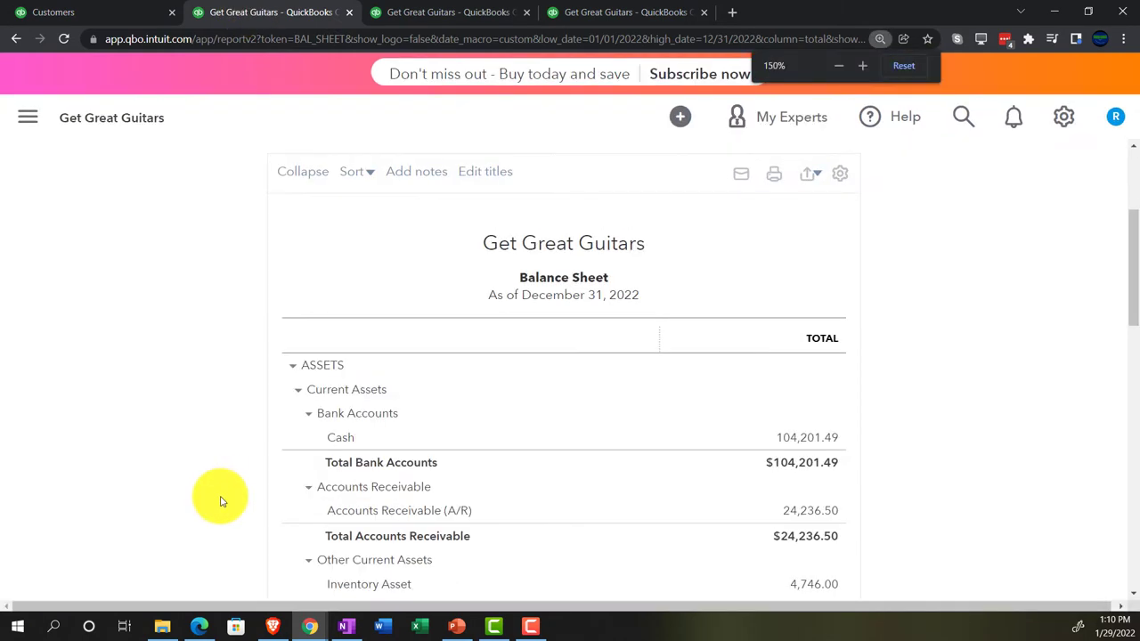
pyautogui.scroll(1, 222, 502)
pyautogui.scroll(-3, 222, 498)
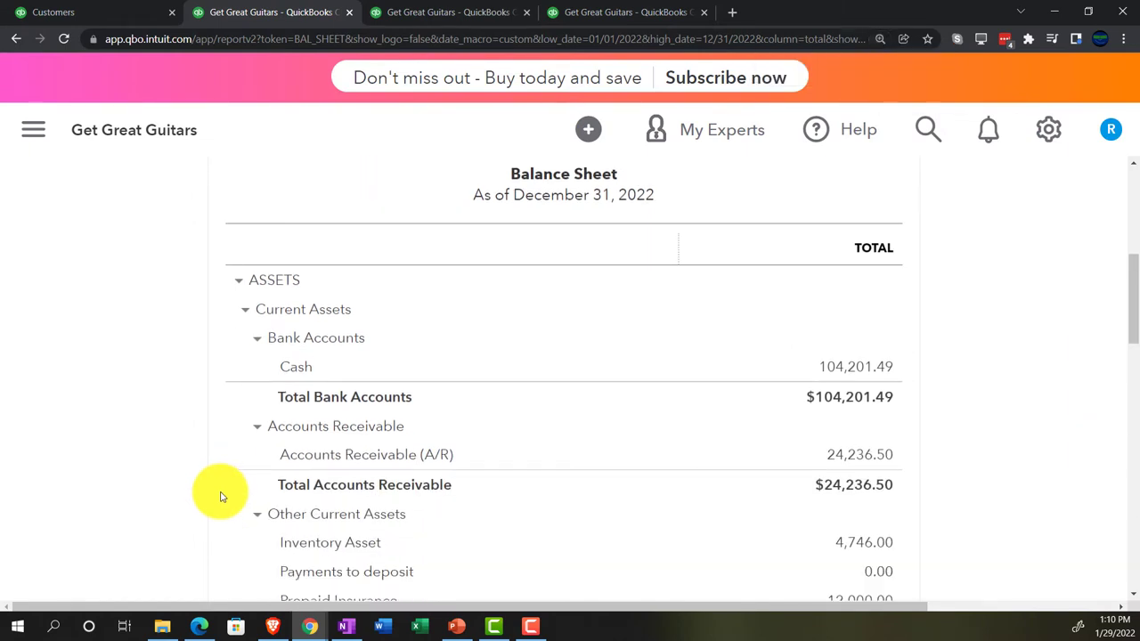
# Examine the transactions behind the Balance Sheet's Accounts Receivable (A/R) amount, including Customer 5's invoice and payment, and return to the report
pyautogui.click(860, 456)
pyautogui.scroll(-2, 801, 403)
pyautogui.scroll(-5, 382, 402)
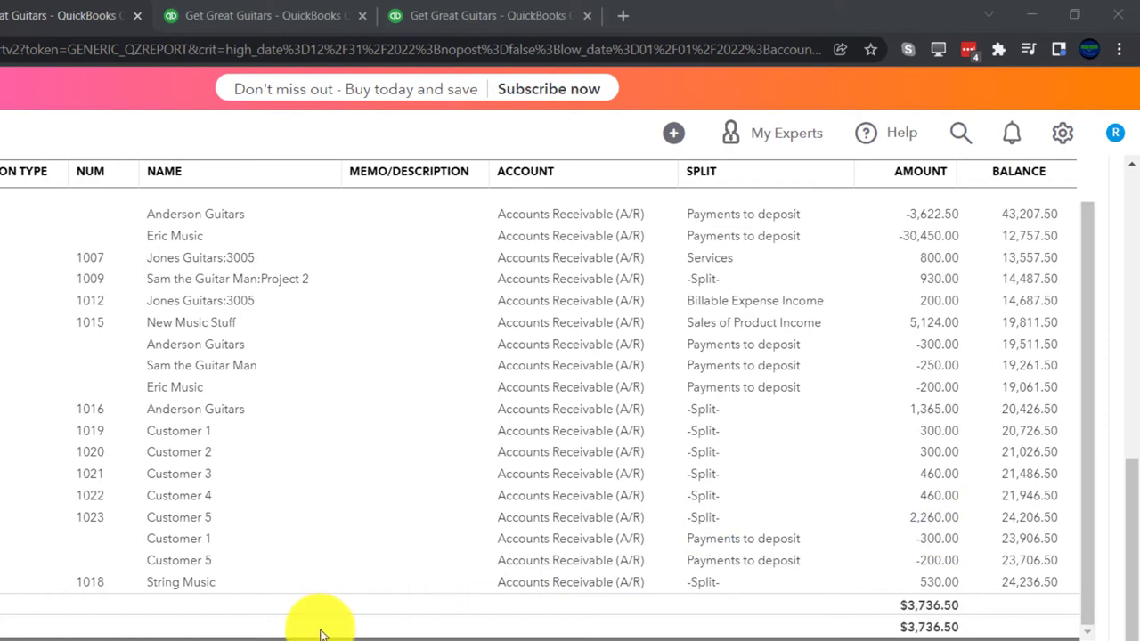
pyautogui.scroll(15, 89, 624)
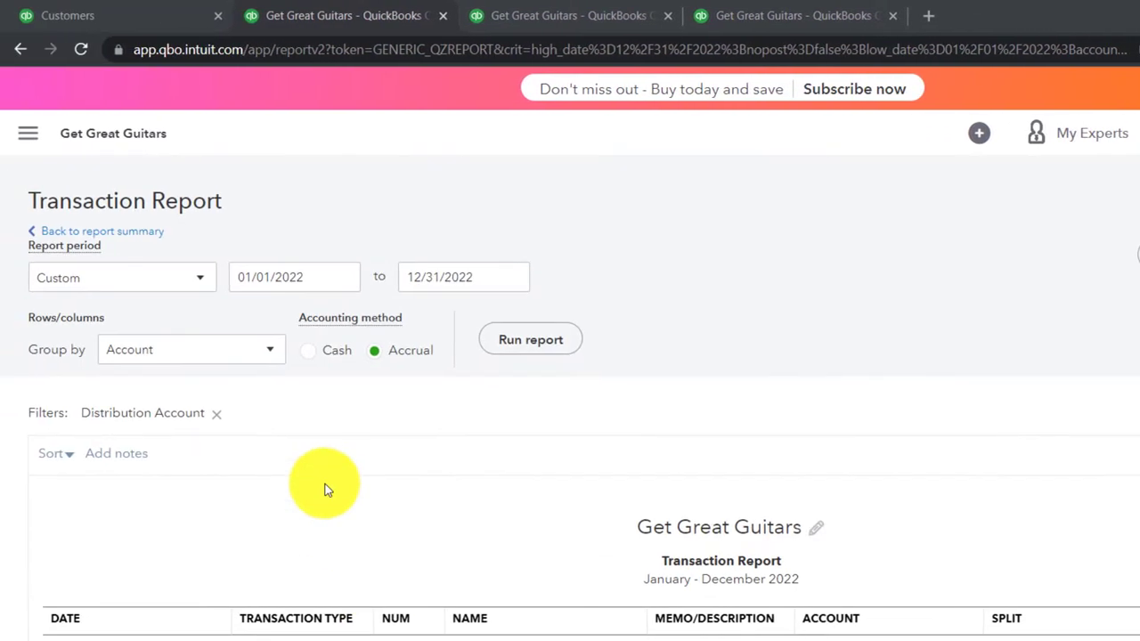
pyautogui.click(144, 235)
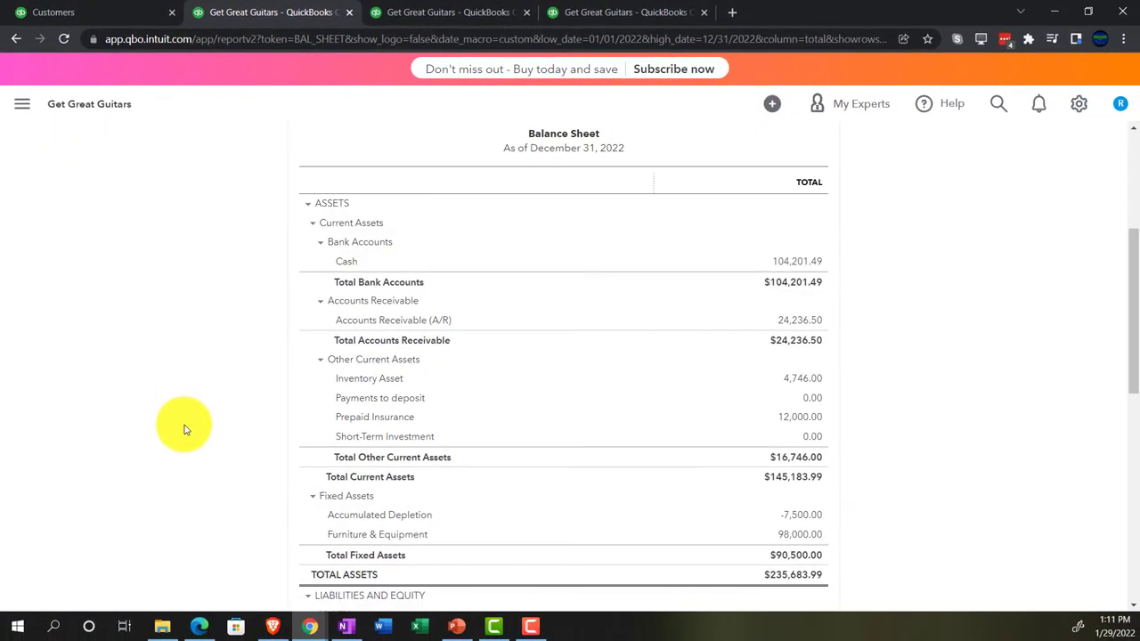
pyautogui.hotkey('ctrl', '+')
pyautogui.hotkey('ctrl', '+')
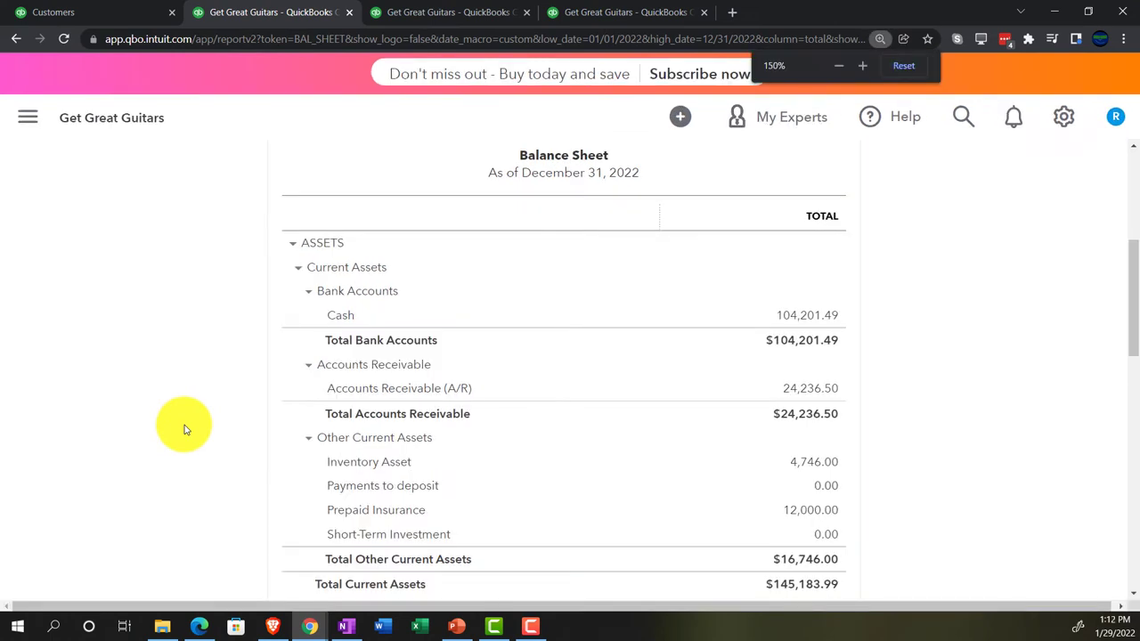
pyautogui.hotkey('ctrl', '+')
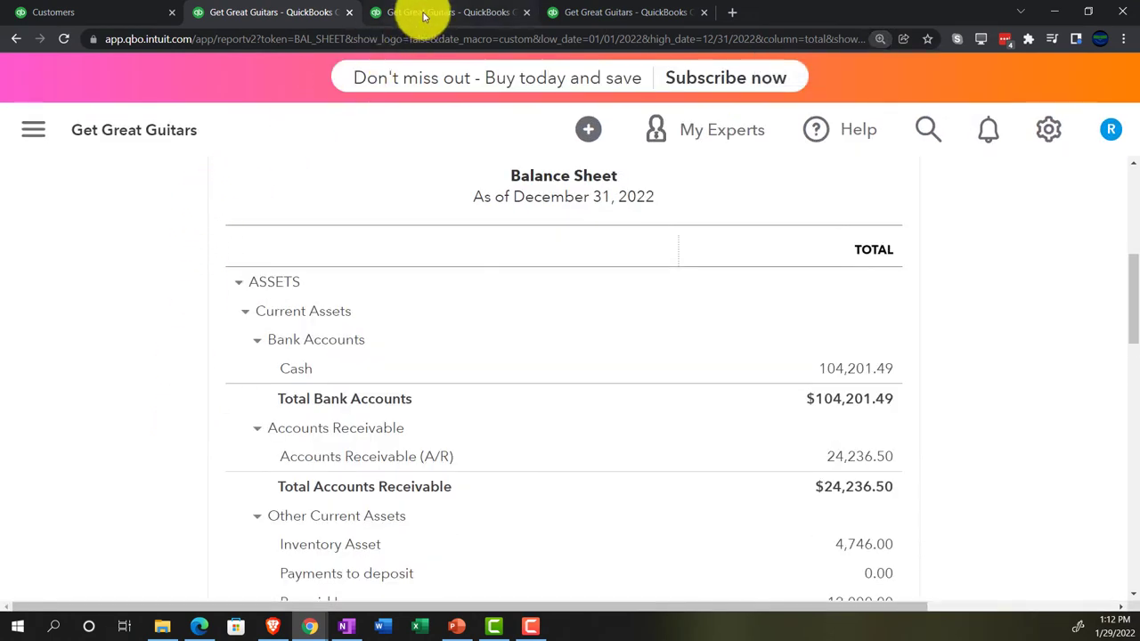
# Rerun the January–February 2022 Profit and Loss report in its tab and bring its income section into view
pyautogui.click(424, 15)
pyautogui.scroll(3, 656, 337)
pyautogui.click(992, 300)
pyautogui.scroll(-2, 224, 478)
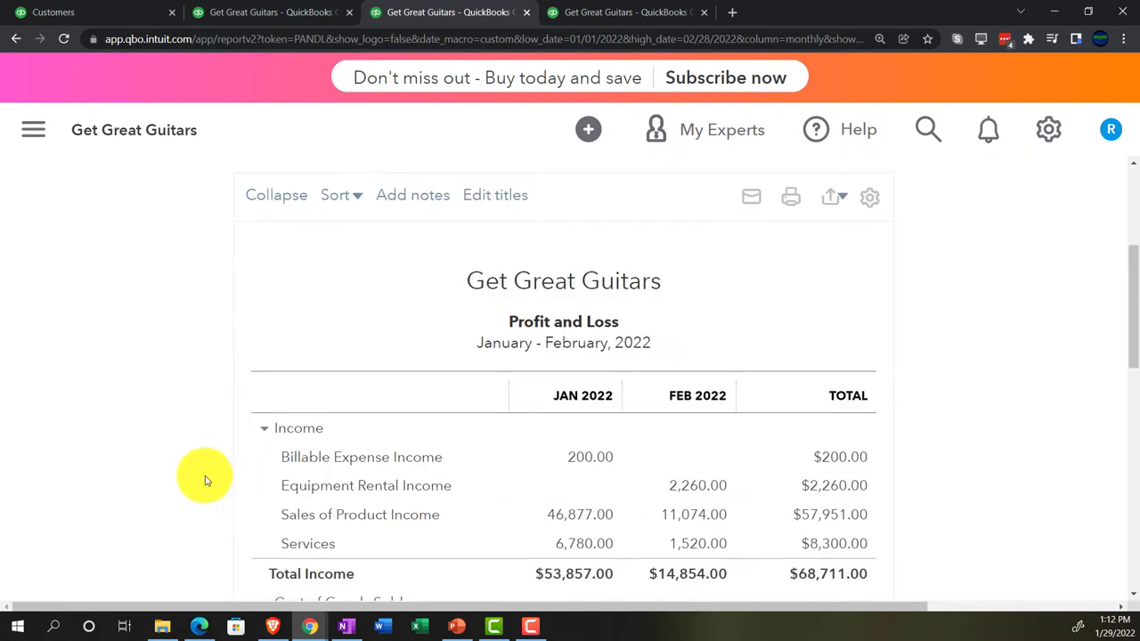
pyautogui.scroll(-1, 205, 481)
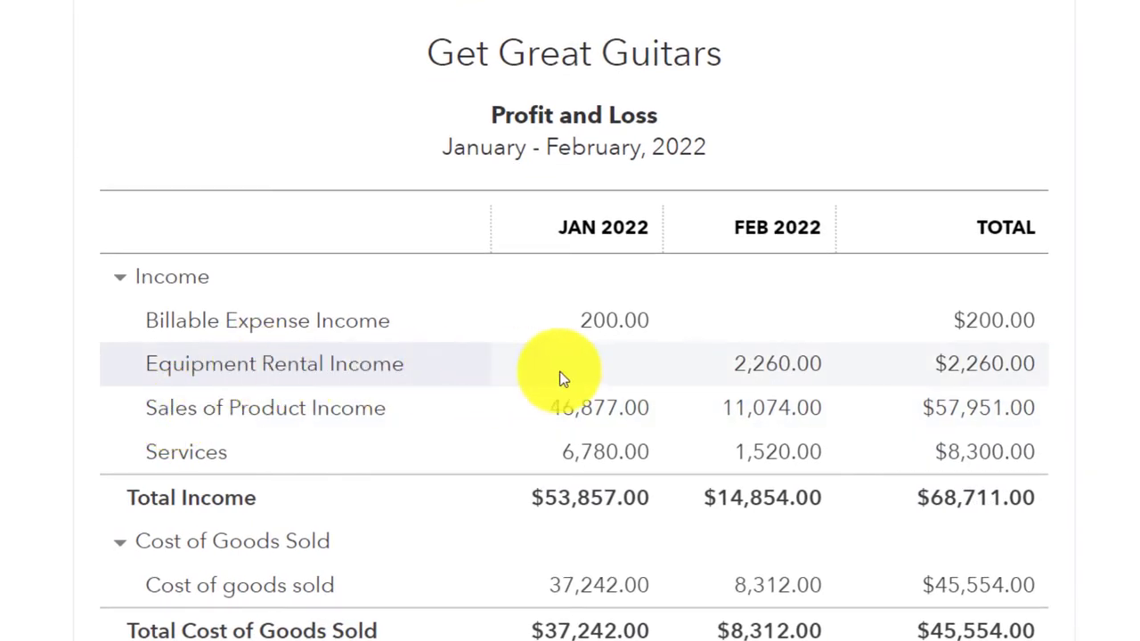
# Examine the transactions behind the February 2022 Equipment Rental Income amount and return to the Profit and Loss report
pyautogui.click(771, 381)
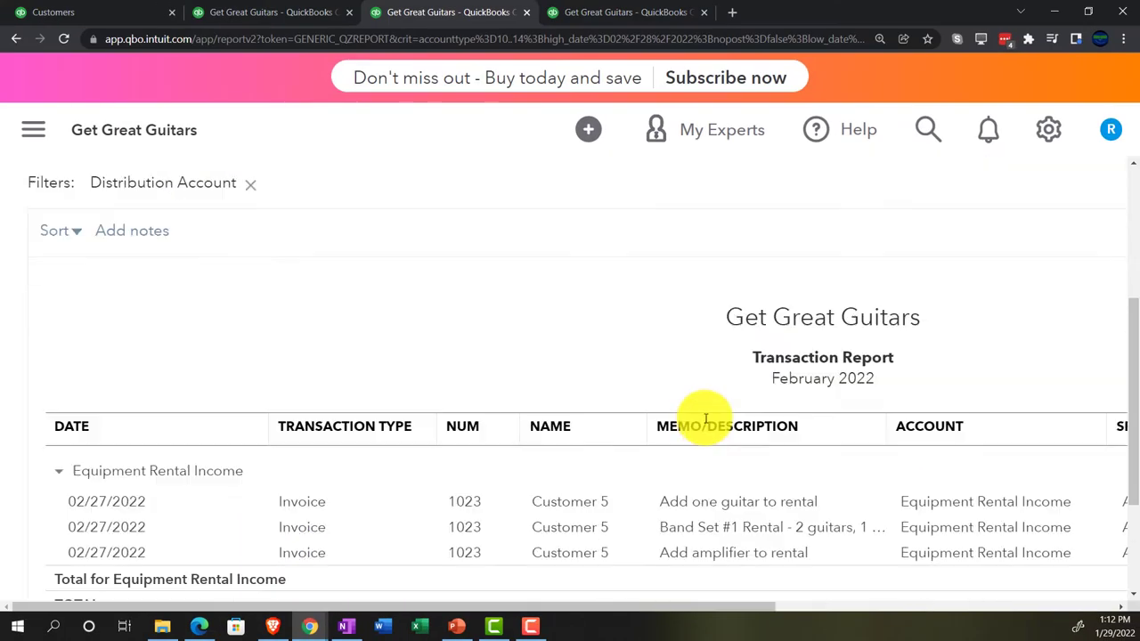
pyautogui.hotkey('ctrl', '-')
pyautogui.hotkey('ctrl', '-')
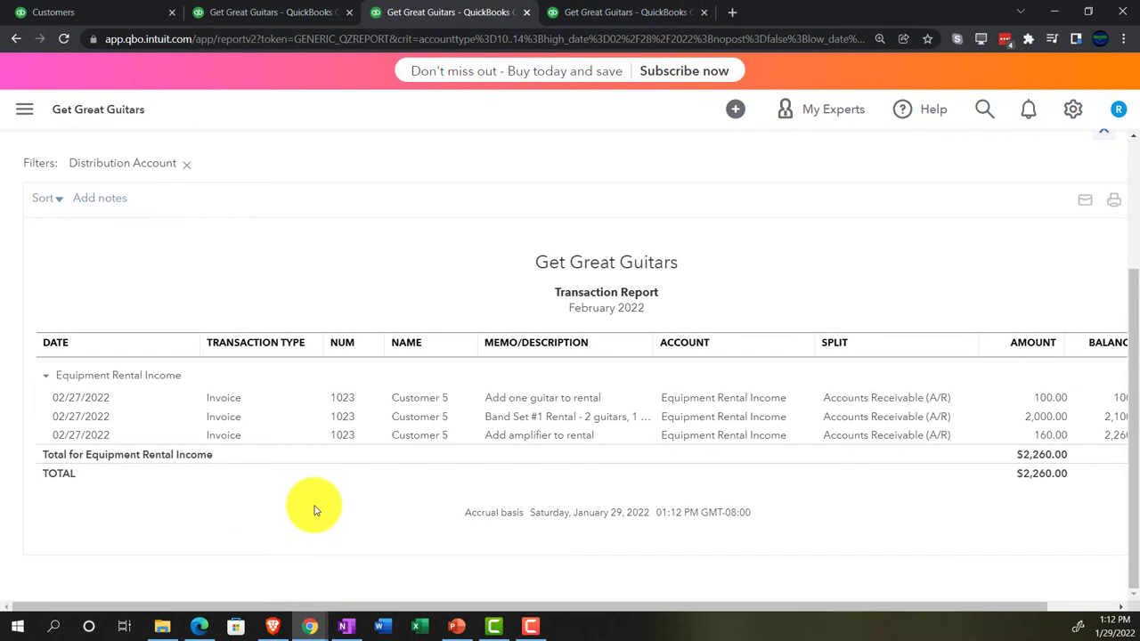
pyautogui.scroll(3, 313, 510)
pyautogui.click(130, 204)
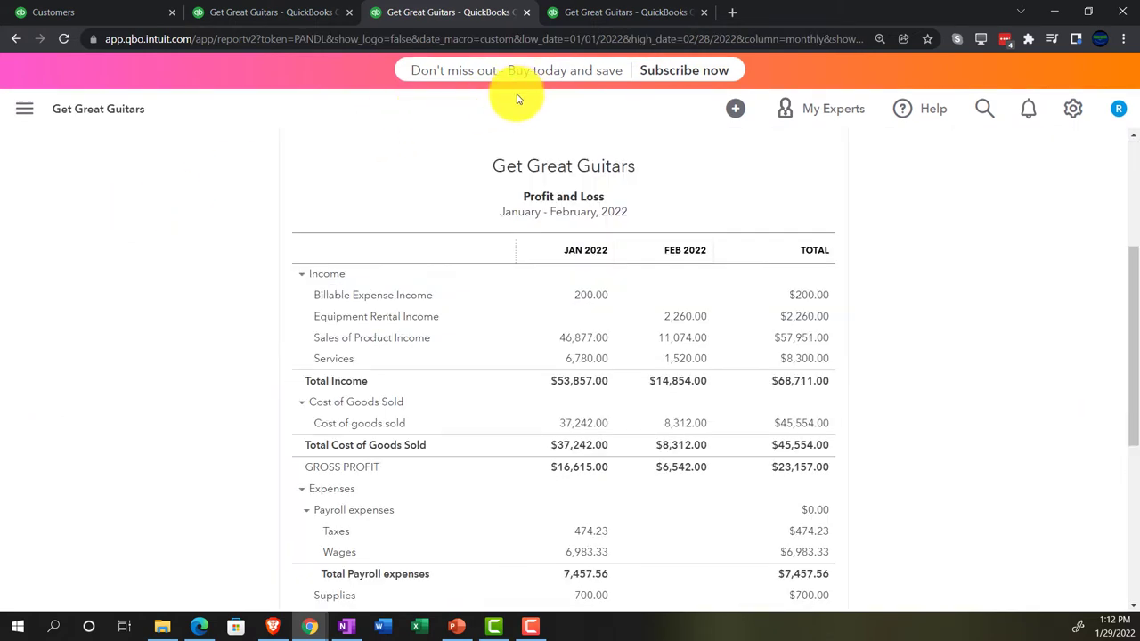
# Duplicate the browser tab that holds the Trial Balance report
pyautogui.click(615, 12)
pyautogui.rightClick(616, 16)
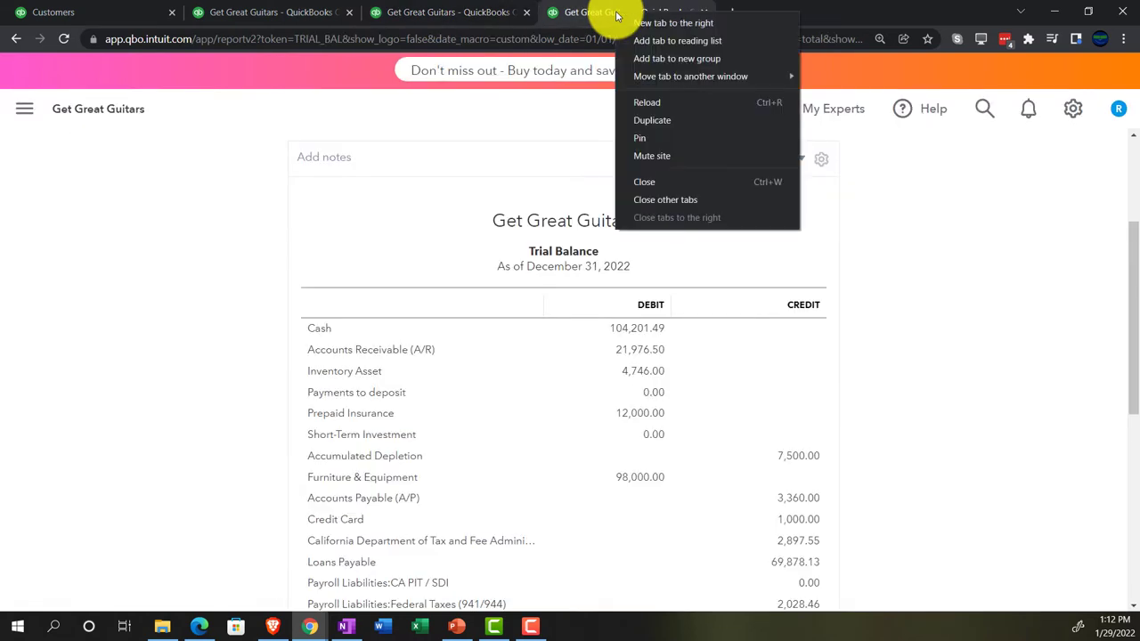
pyautogui.click(656, 121)
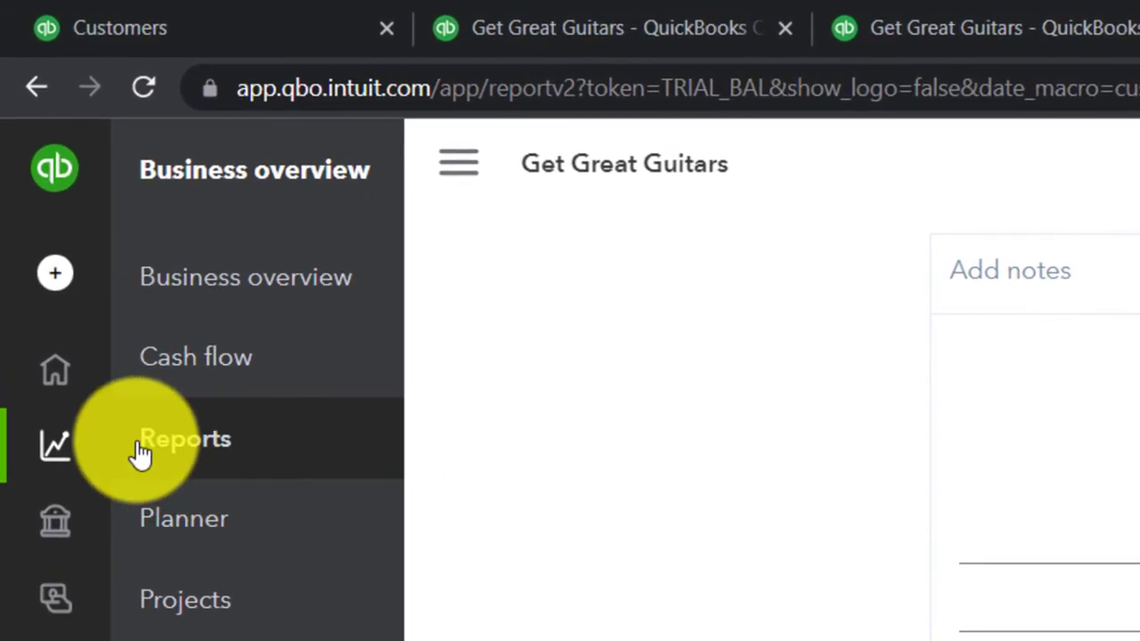
# Open the Customer Balance Summary report from the Who owes you group of the standard reports
pyautogui.click(156, 446)
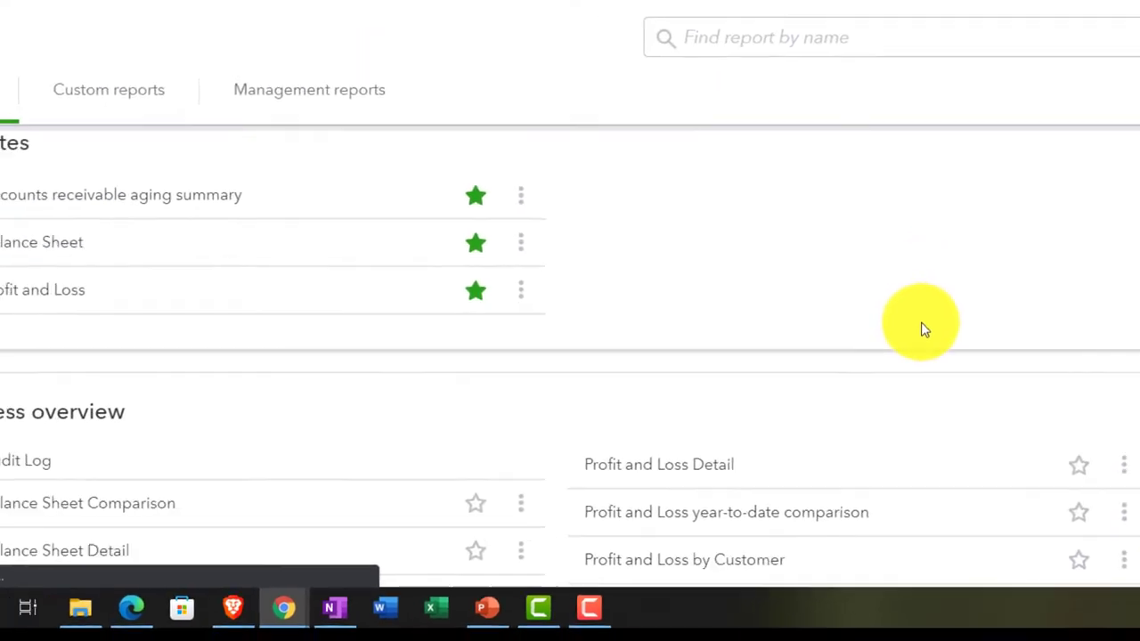
pyautogui.scroll(-7, 923, 328)
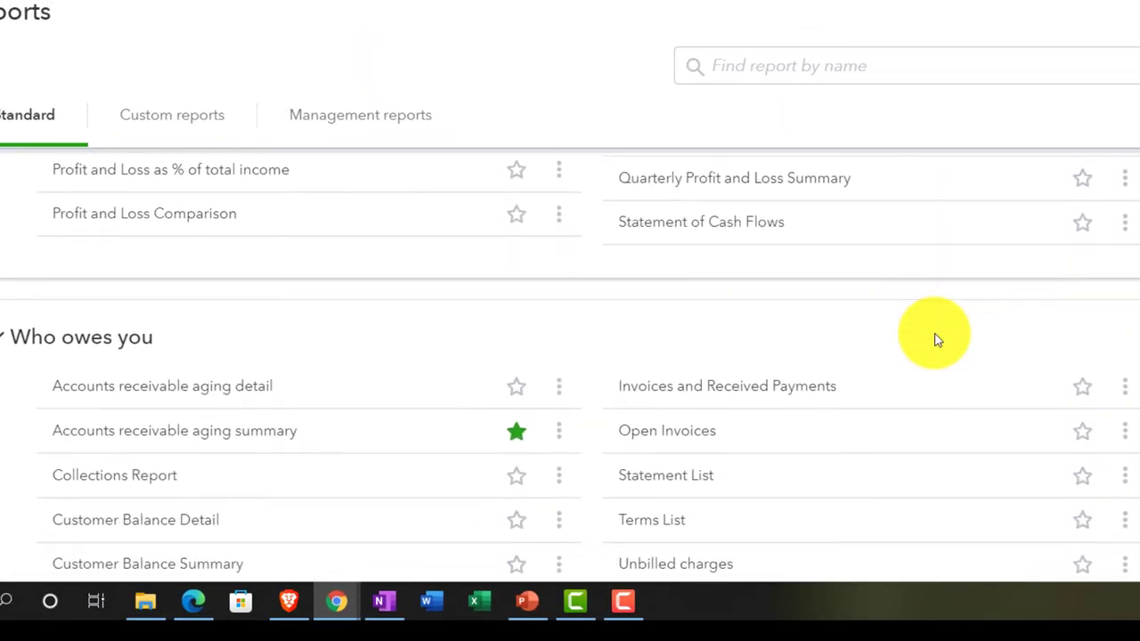
pyautogui.scroll(-2, 935, 339)
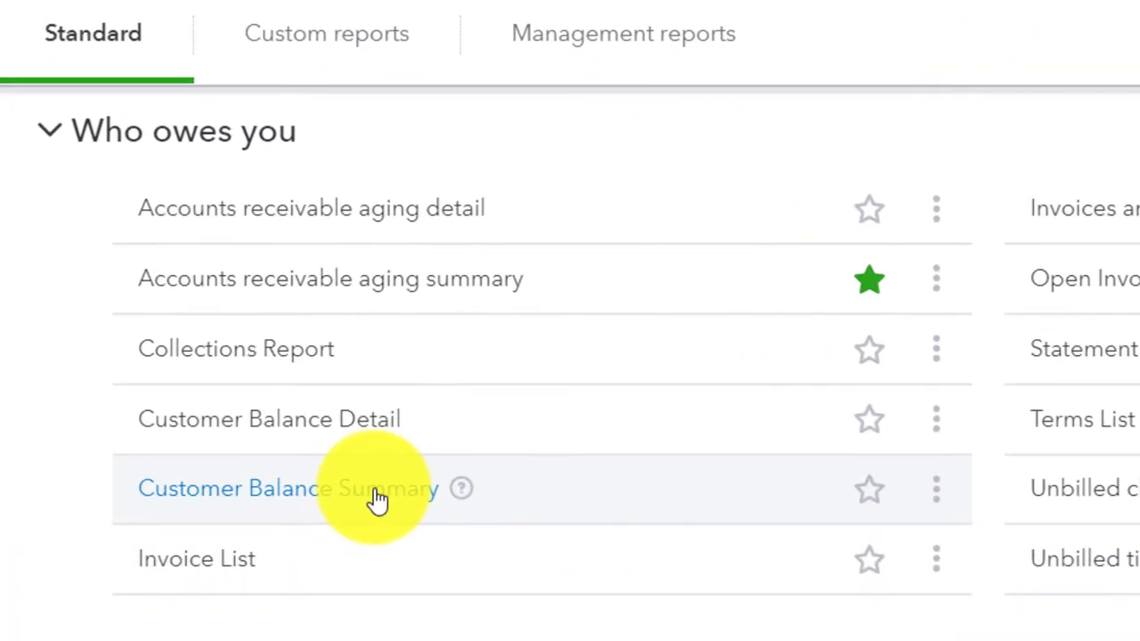
pyautogui.click(376, 492)
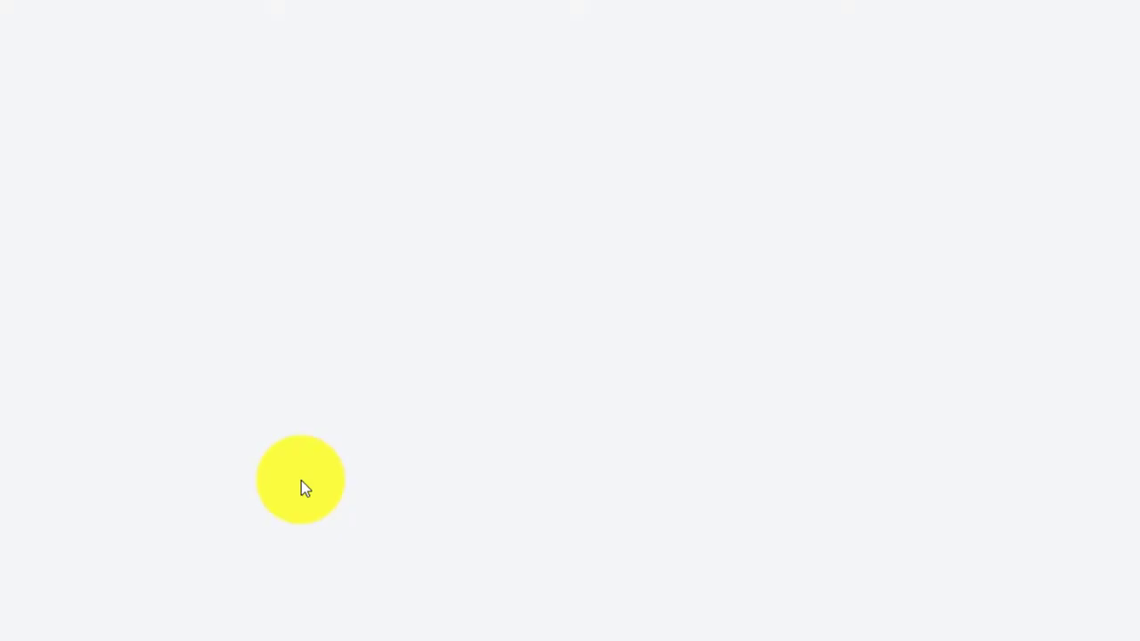
# Run the Customer Balance Summary with a custom period as of 12/31/2022 and enlarge the customer balances
pyautogui.scroll(3, 205, 473)
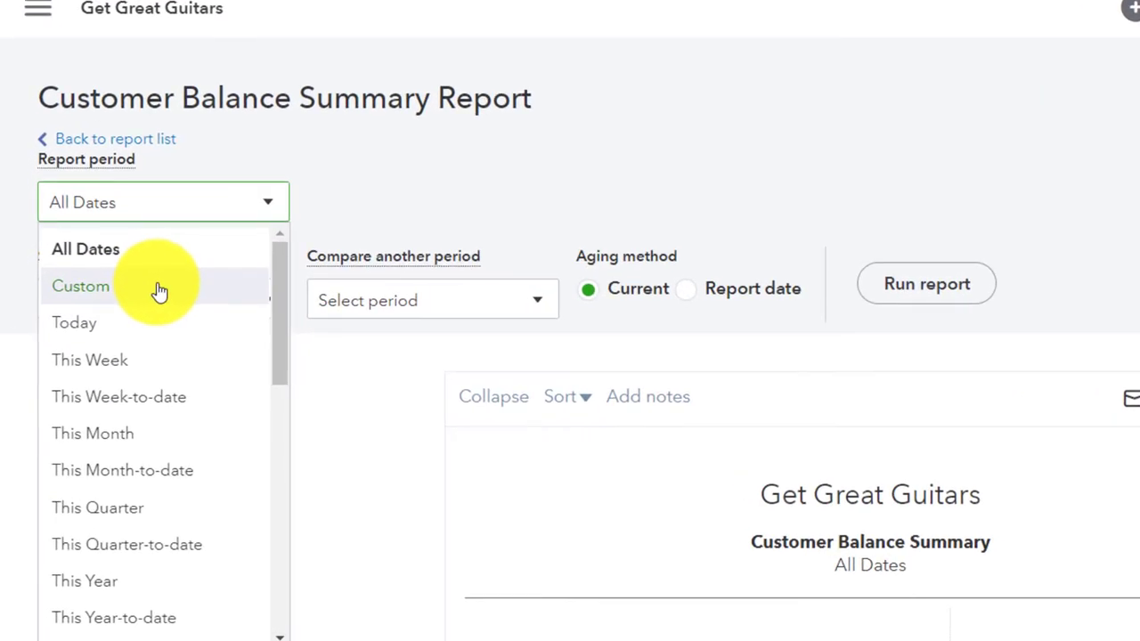
pyautogui.click(159, 292)
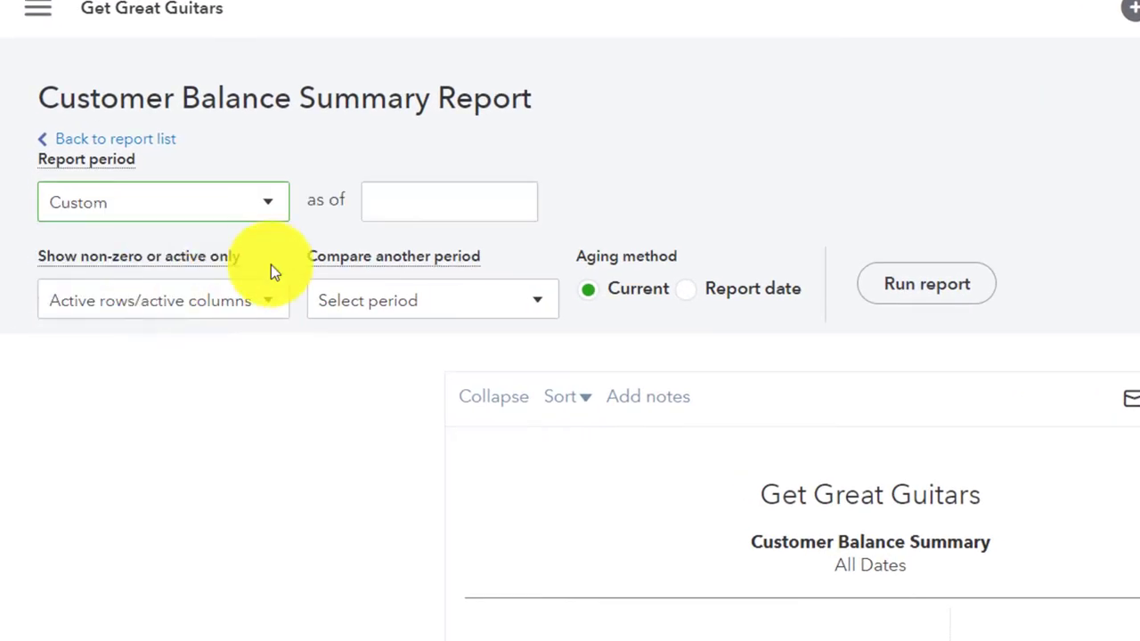
pyautogui.tripleClick(437, 216)
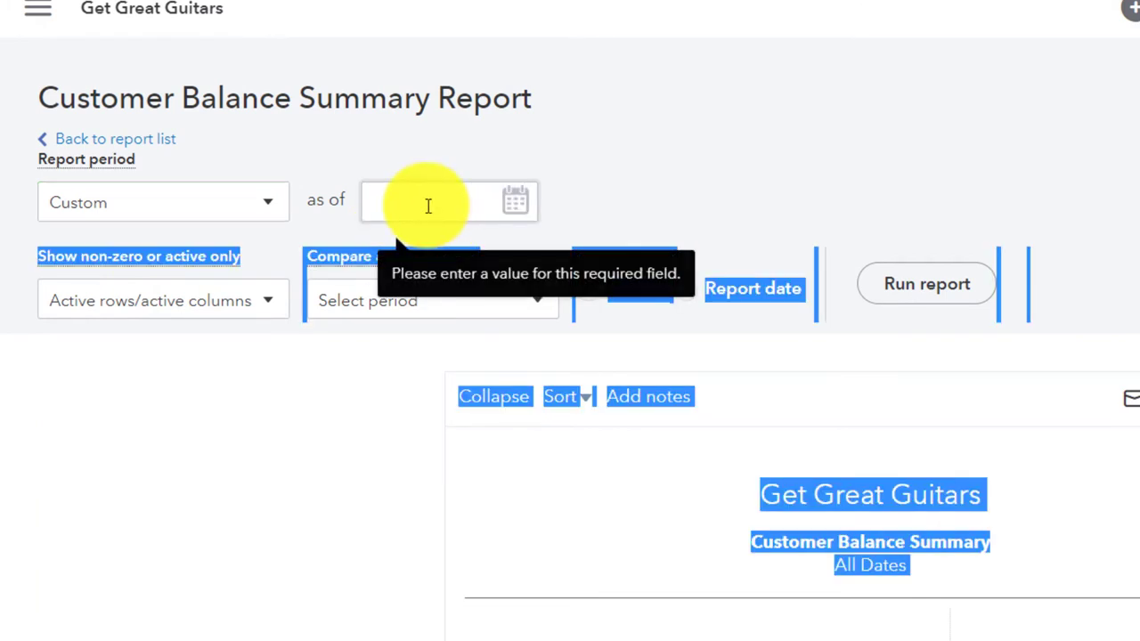
pyautogui.click(429, 206)
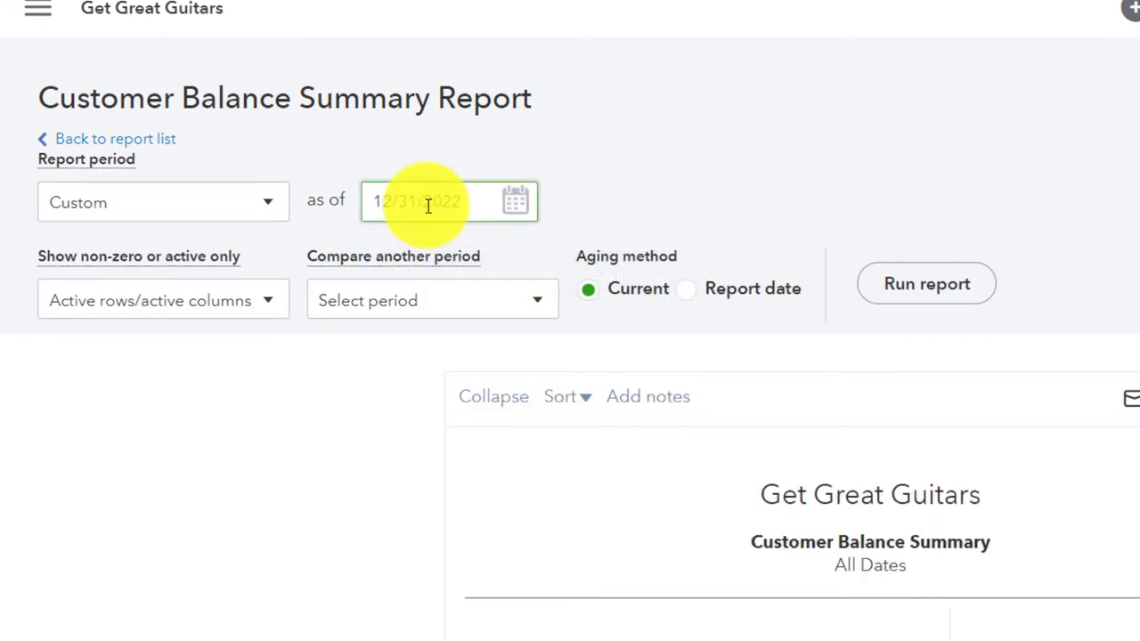
pyautogui.click(957, 298)
pyautogui.scroll(-3, 257, 442)
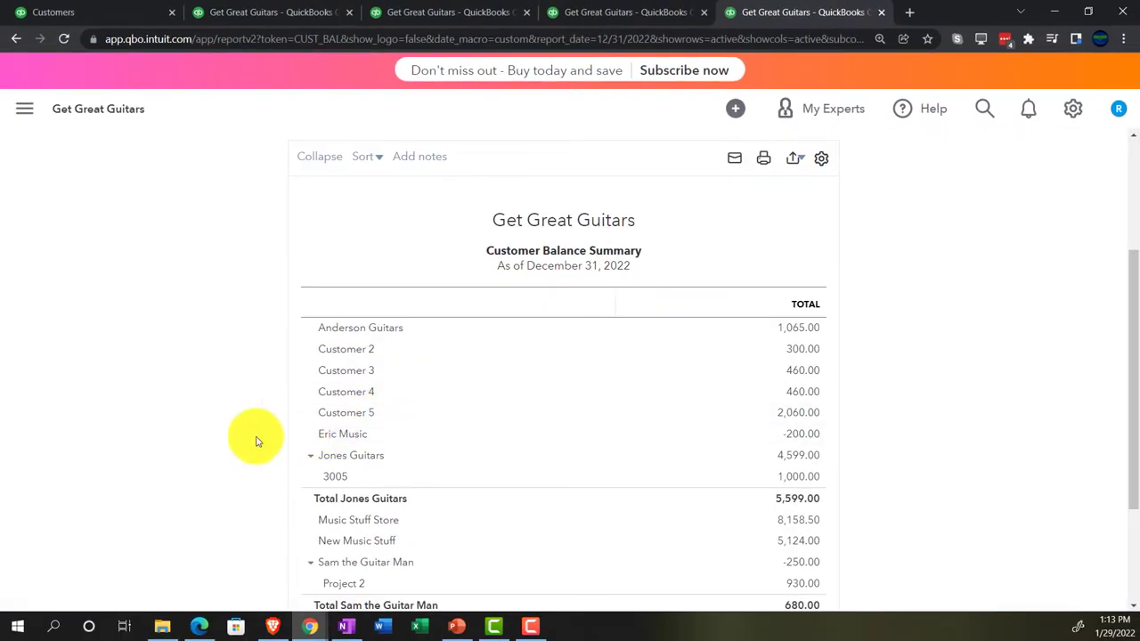
pyautogui.hotkey('ctrl', '+')
pyautogui.hotkey('ctrl', '+')
pyautogui.hotkey('ctrl', '+')
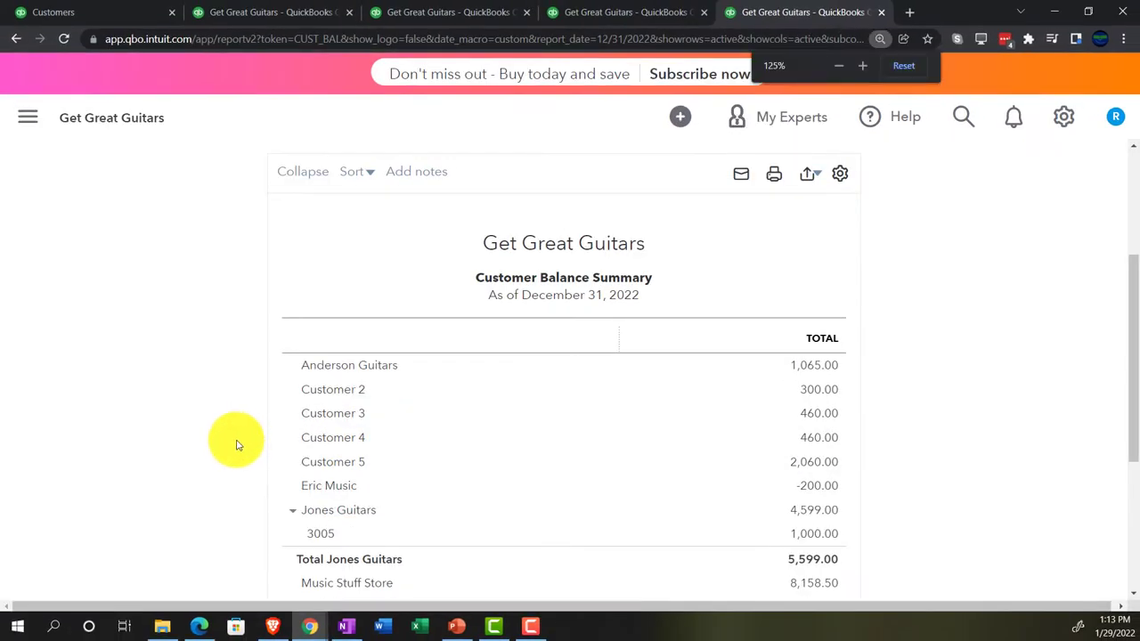
# Examine the individual customer balances and the total in the Customer Balance Summary report
pyautogui.scroll(-2, 167, 433)
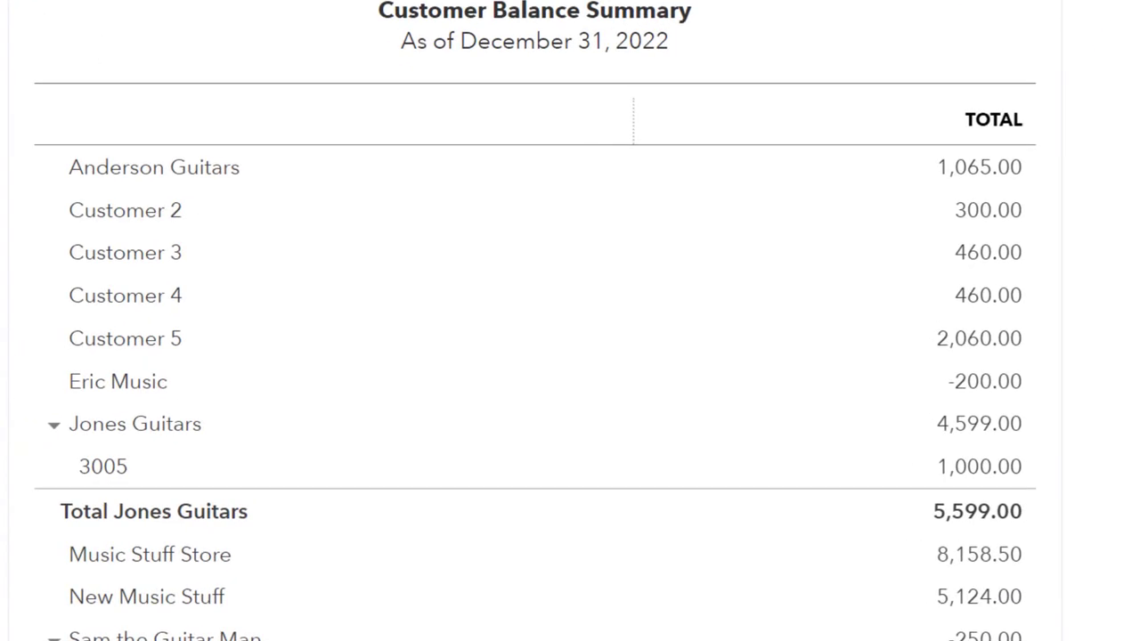
pyautogui.scroll(-2, 161, 421)
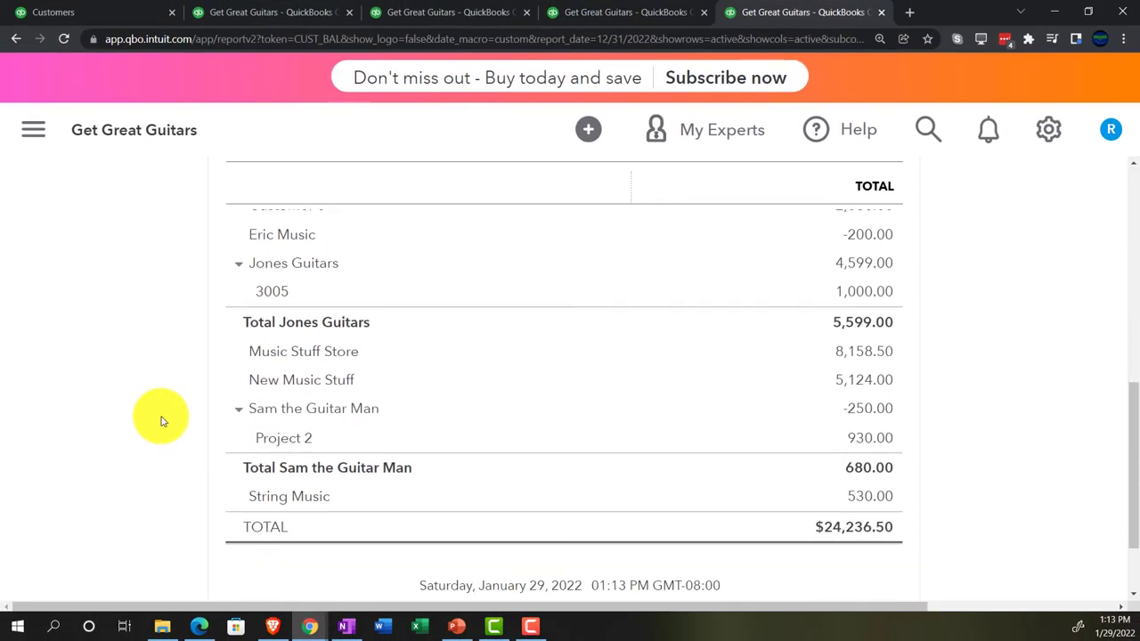
pyautogui.scroll(10, 161, 422)
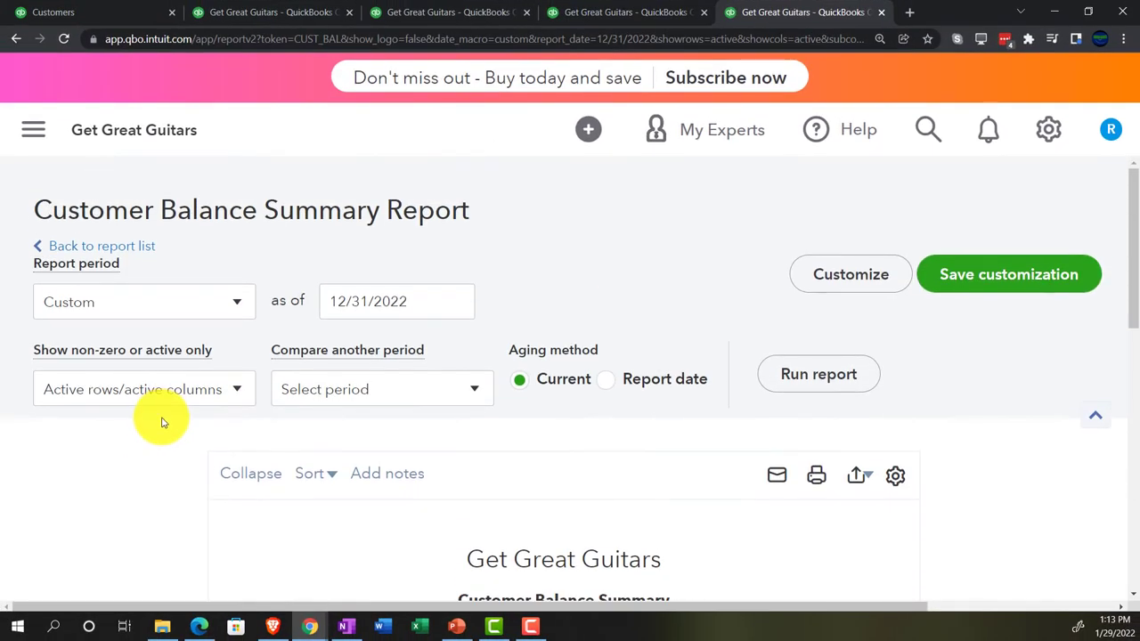
# Open the Customer Balance Detail report from the Who owes you group of the standard reports
pyautogui.click(33, 129)
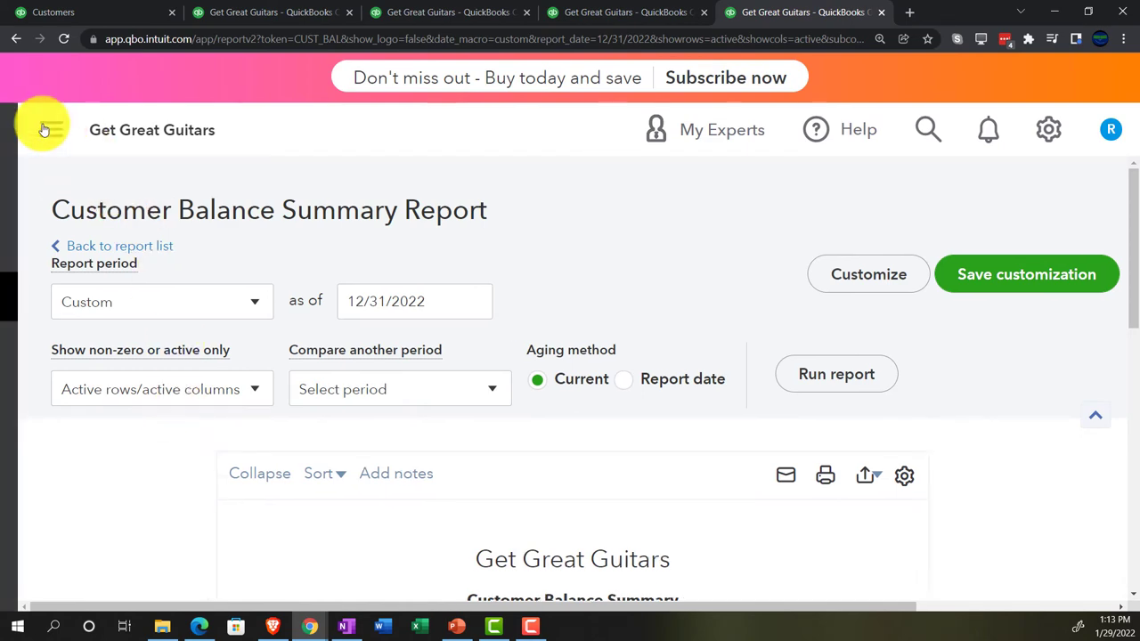
pyautogui.click(116, 285)
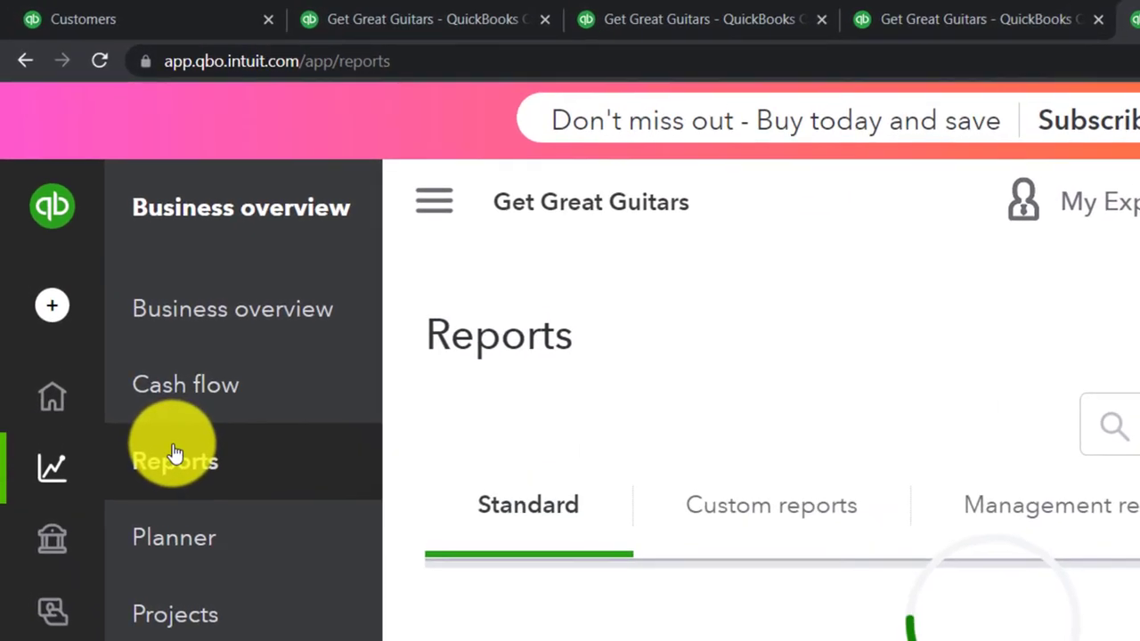
pyautogui.click(438, 218)
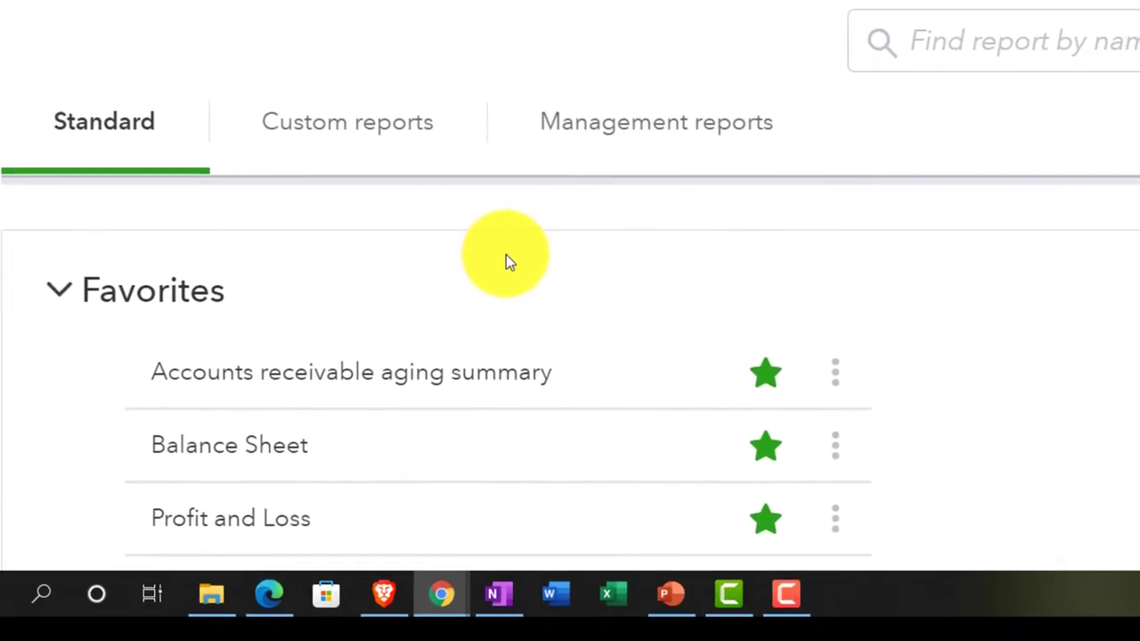
pyautogui.hotkey('ctrl', '-')
pyautogui.hotkey('ctrl', '-')
pyautogui.scroll(-5, 395, 309)
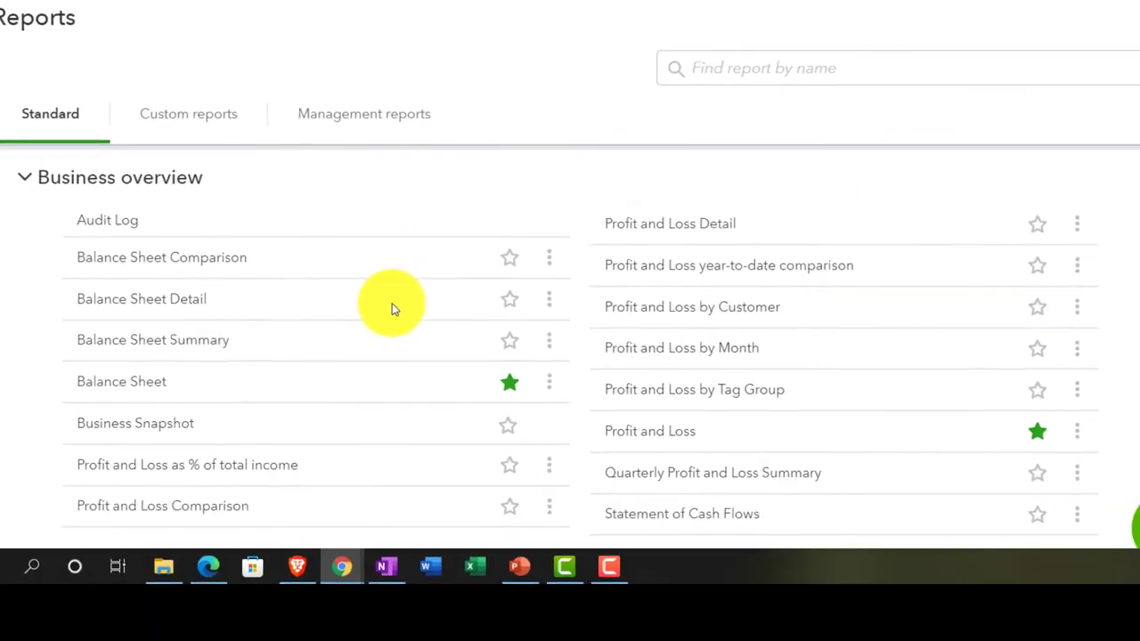
pyautogui.scroll(-1, 386, 312)
pyautogui.scroll(-3, 386, 312)
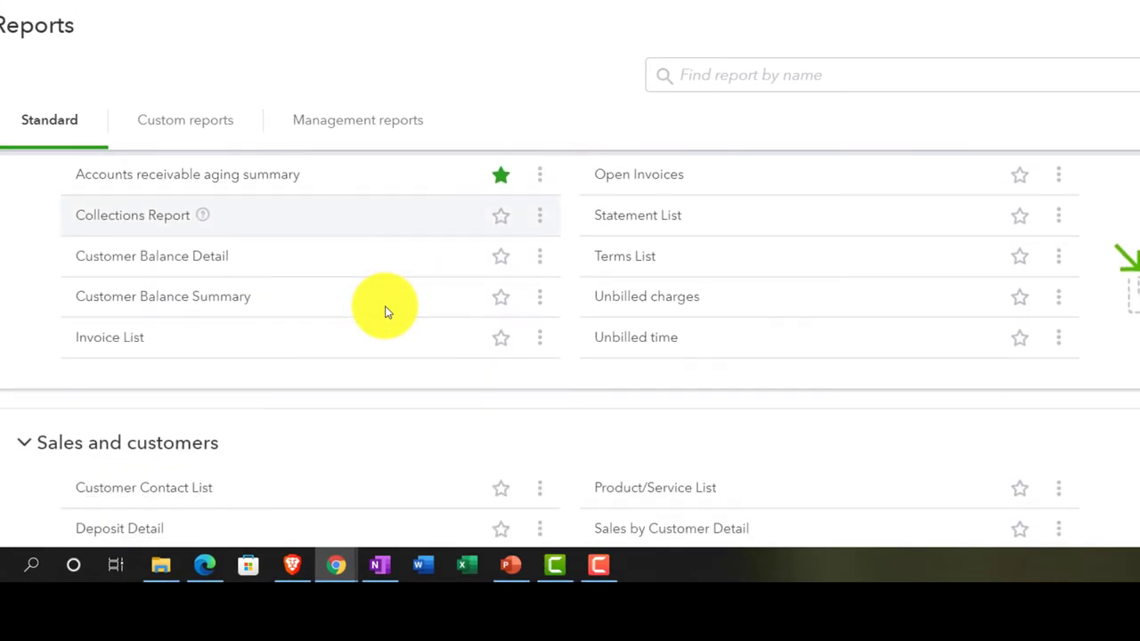
pyautogui.scroll(3, 385, 312)
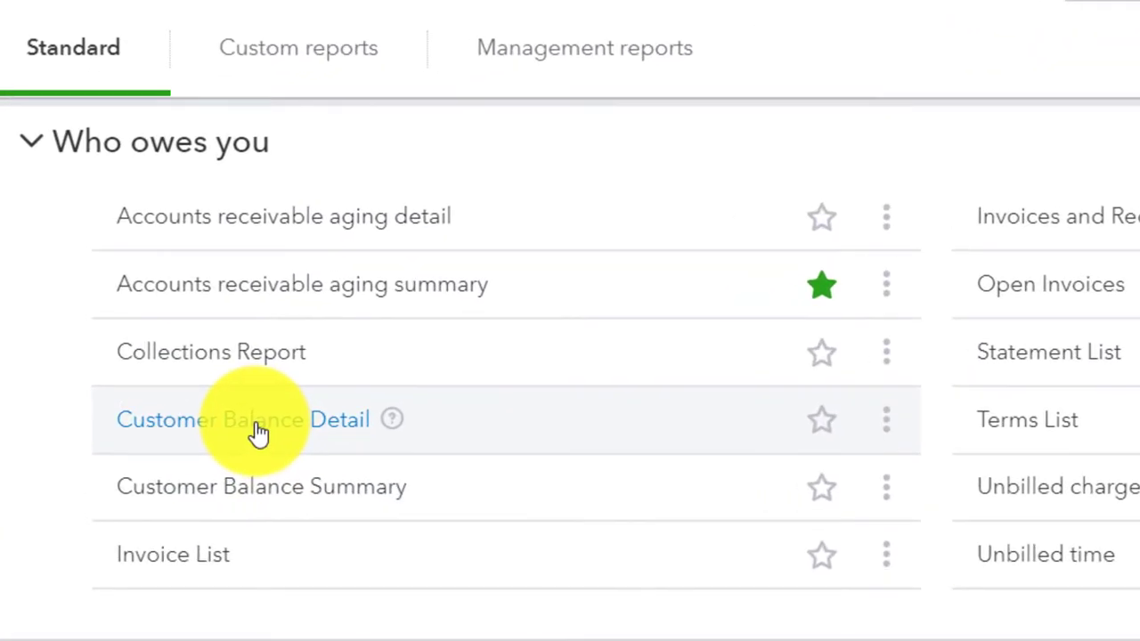
pyautogui.click(259, 432)
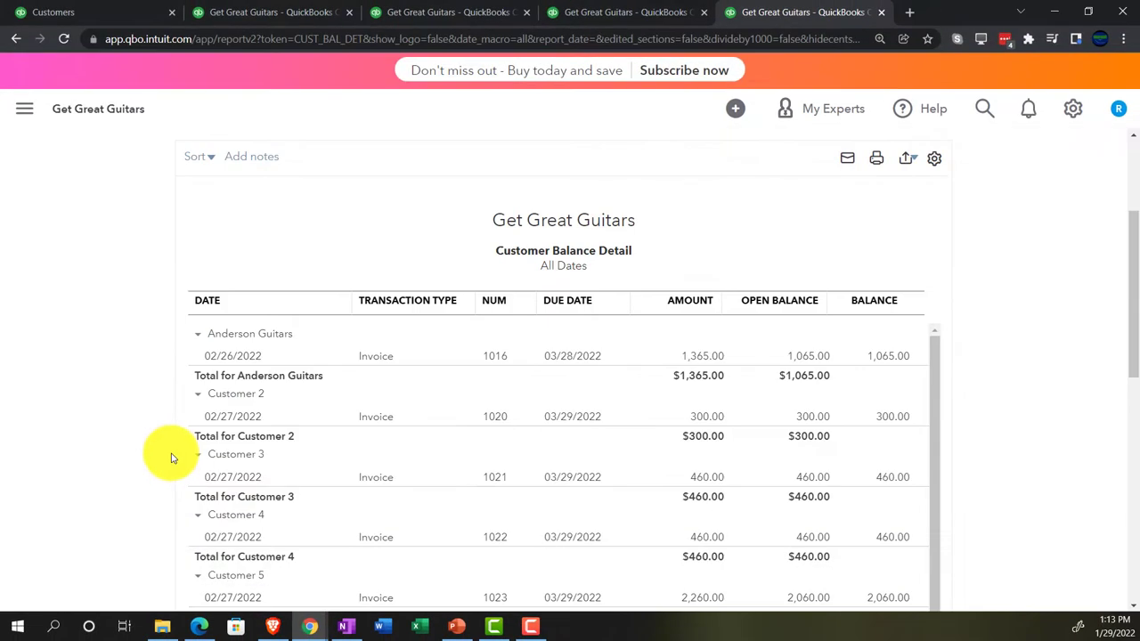
# Run the Customer Balance Detail report with a custom period as of 12/31/2022
pyautogui.scroll(5, 151, 441)
pyautogui.click(171, 232)
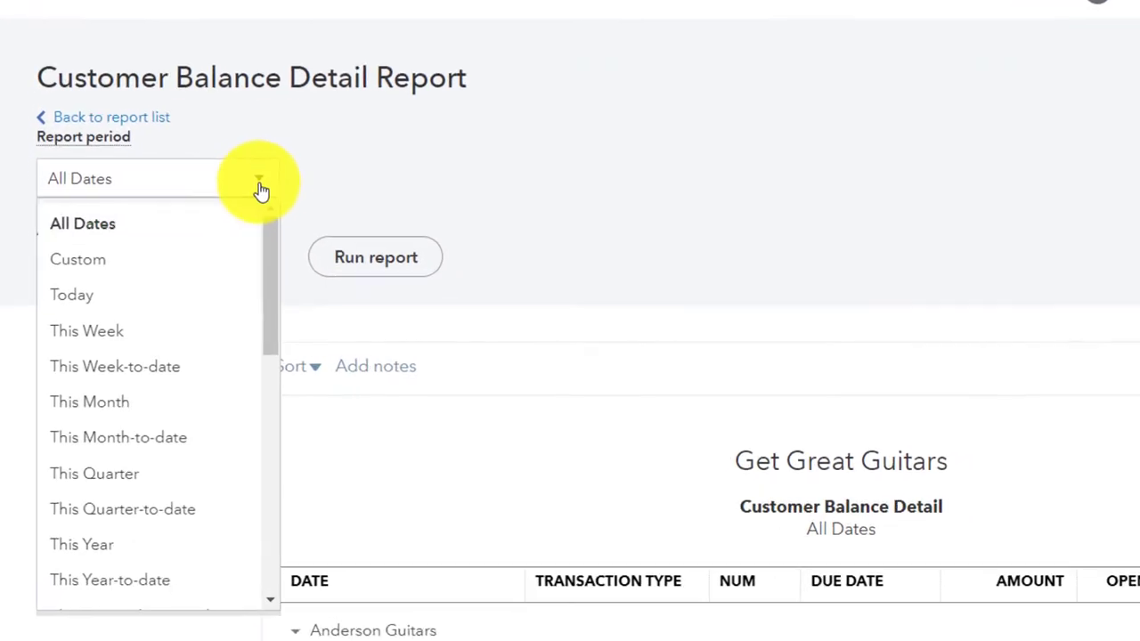
pyautogui.click(164, 251)
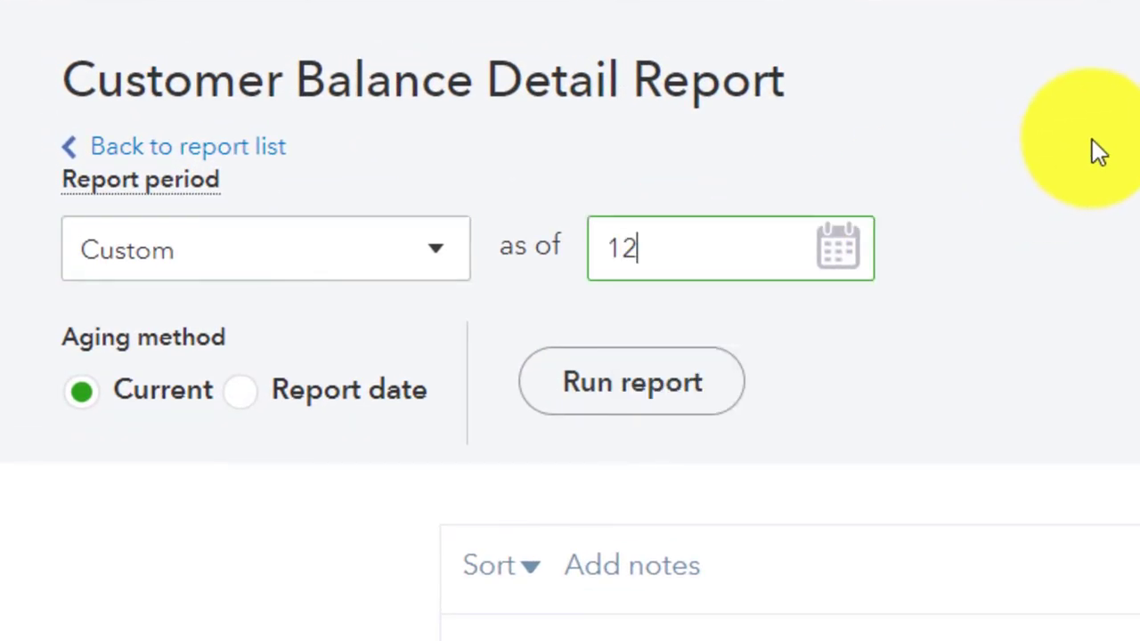
pyautogui.write('123122')
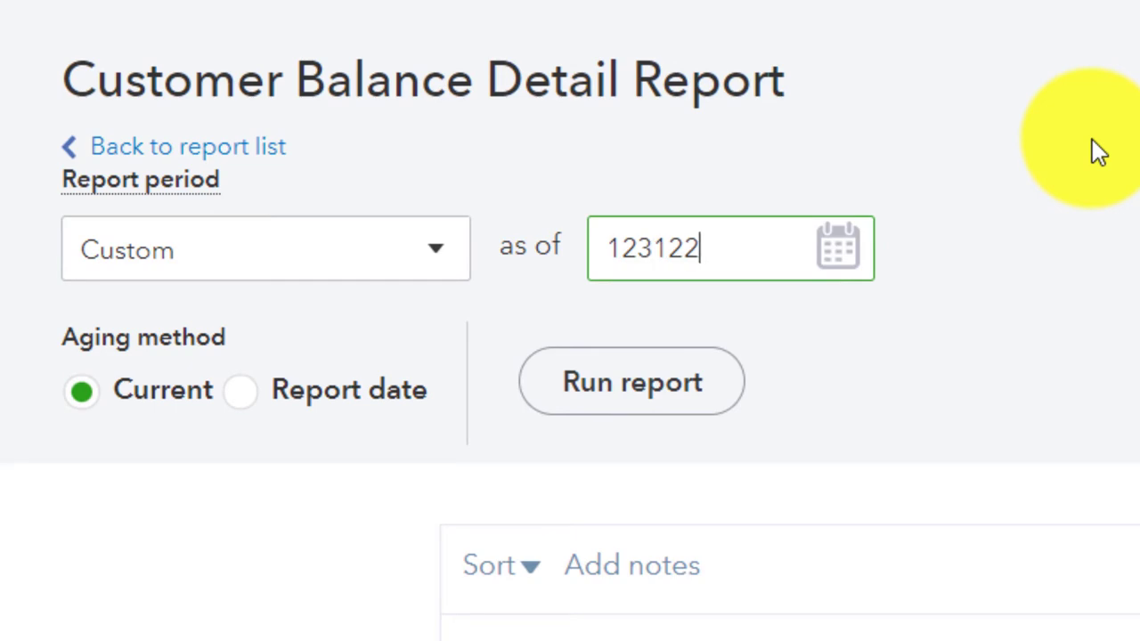
pyautogui.write('022')
pyautogui.press('Tab')
pyautogui.click(642, 383)
pyautogui.scroll(-3, 149, 424)
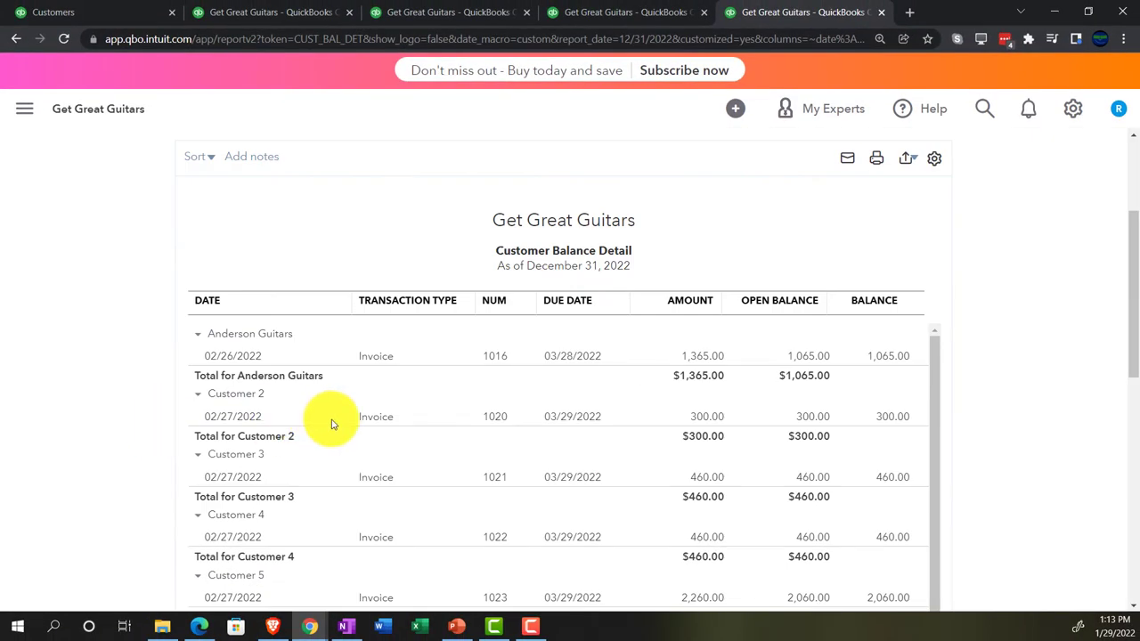
# Customize the Customer Balance Detail report by setting its A/R Paid filter to All, and rerun it
pyautogui.scroll(2, 332, 424)
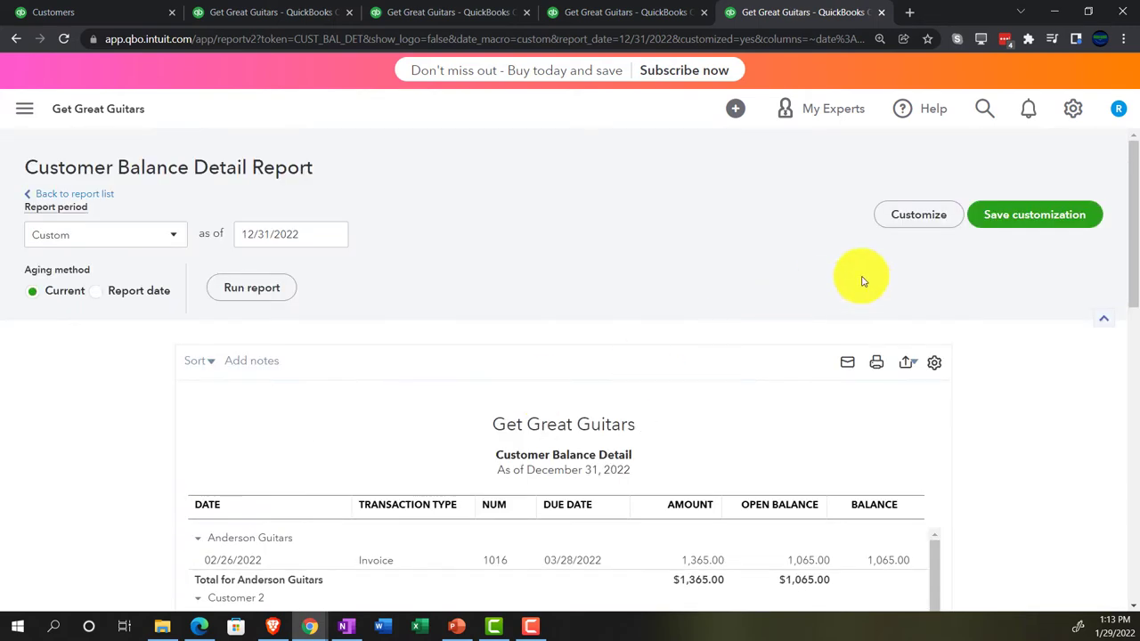
pyautogui.click(917, 215)
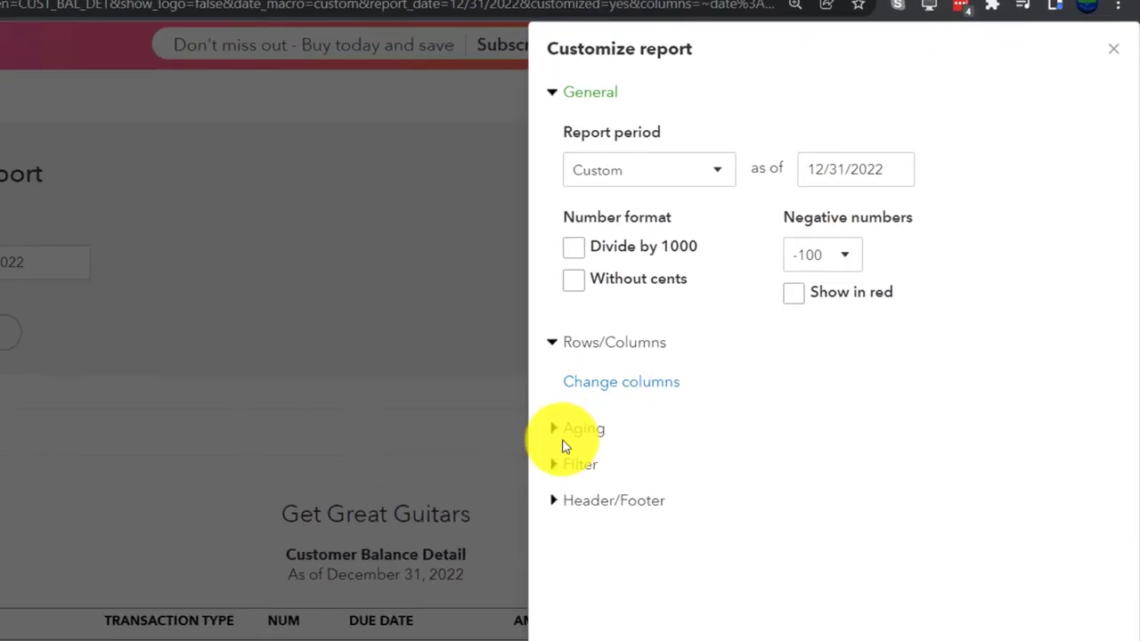
pyautogui.click(419, 550)
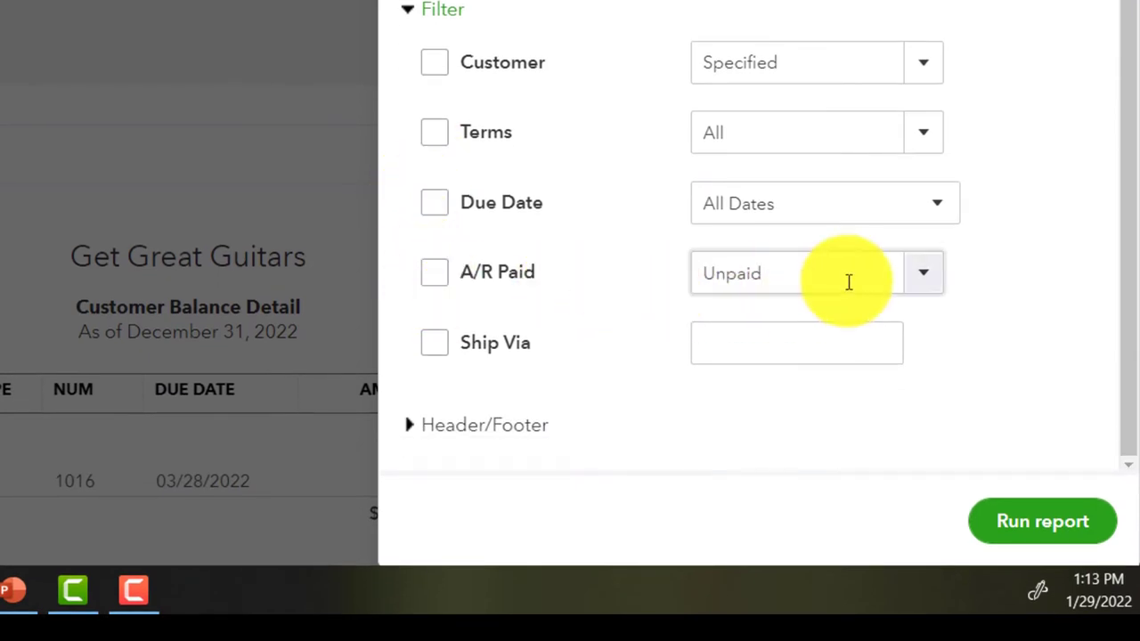
pyautogui.click(927, 285)
pyautogui.click(774, 321)
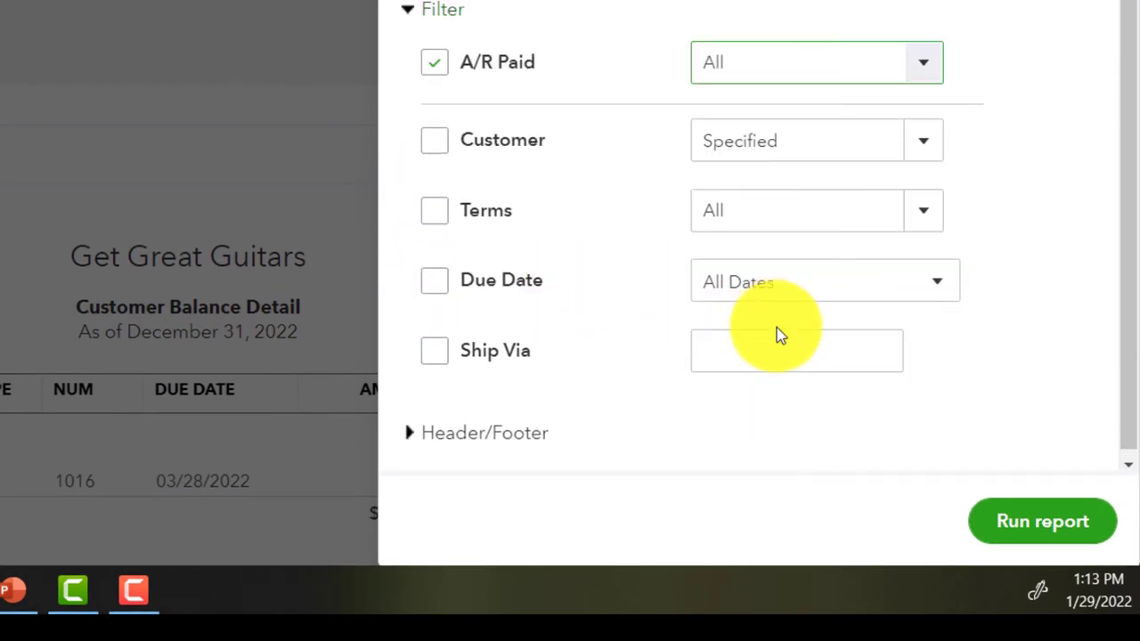
pyautogui.click(1012, 516)
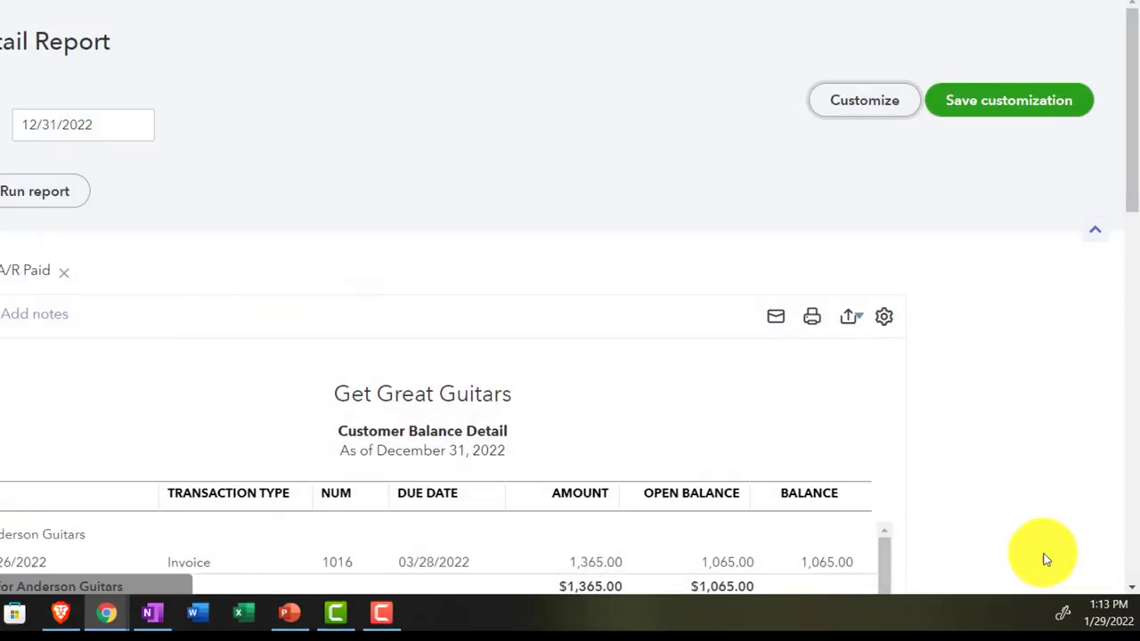
# Enlarge the Customer Balance Detail report and examine the invoice and payment listed under Customer 5
pyautogui.hotkey('ctrl', '+')
pyautogui.hotkey('ctrl', '+')
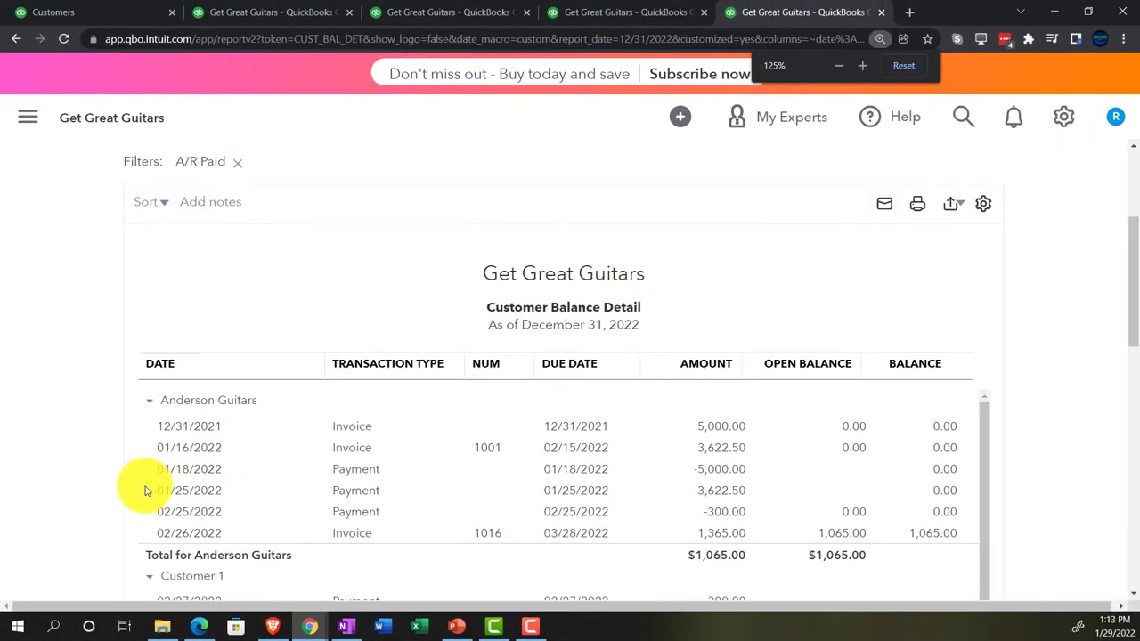
pyautogui.scroll(-5, 114, 477)
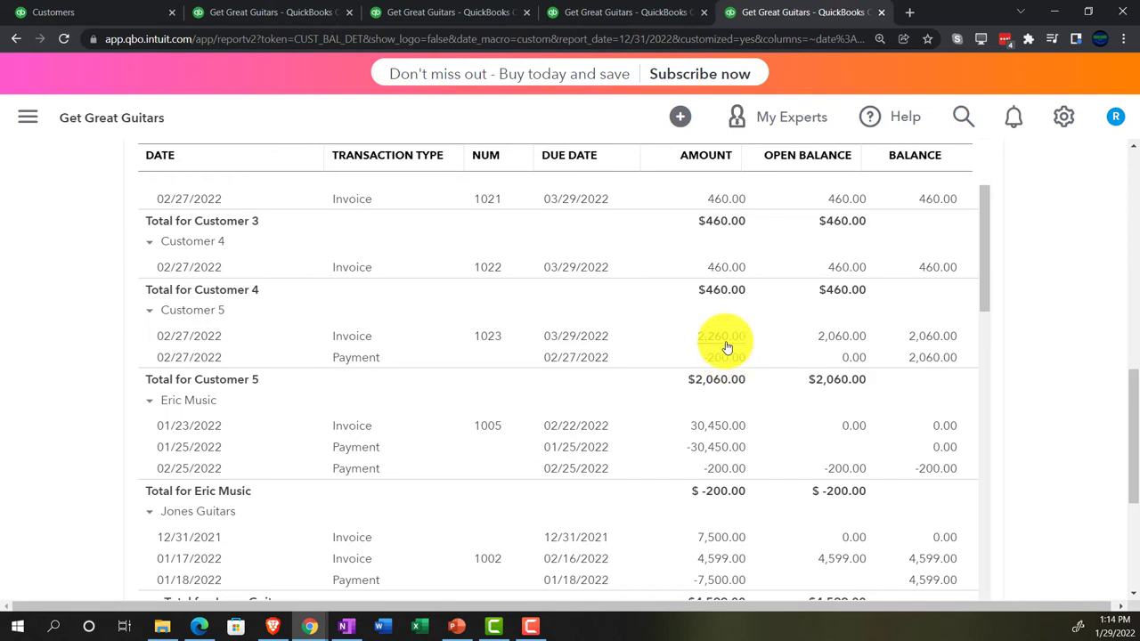
# Examine Customer 5's transaction list, glance at the Balance Sheet, and return to the customer's page
pyautogui.click(105, 13)
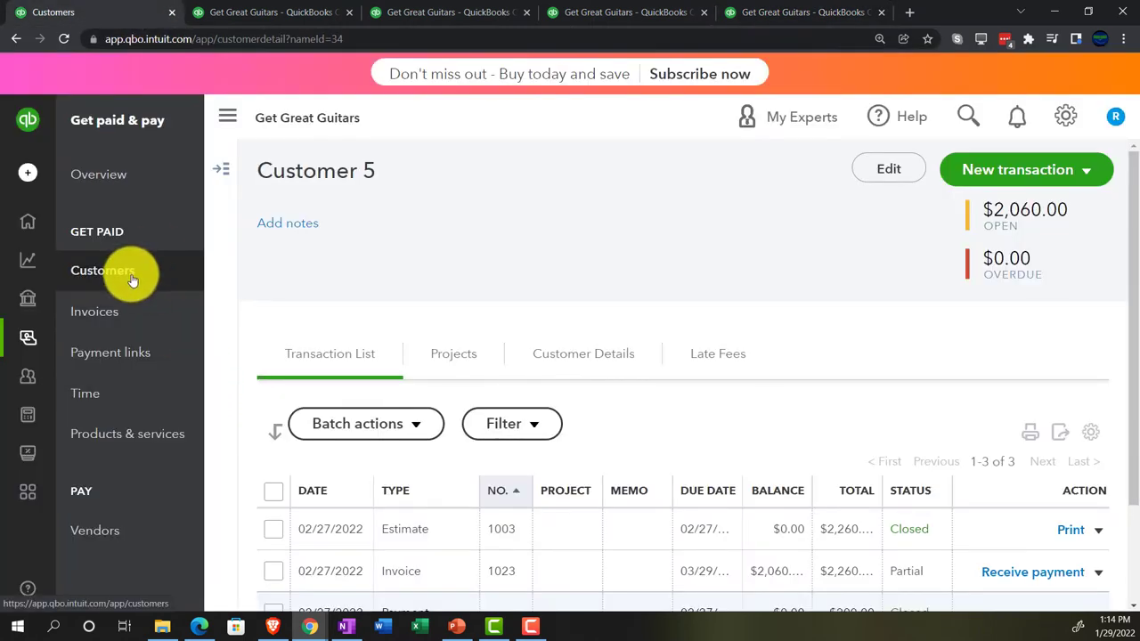
pyautogui.click(225, 117)
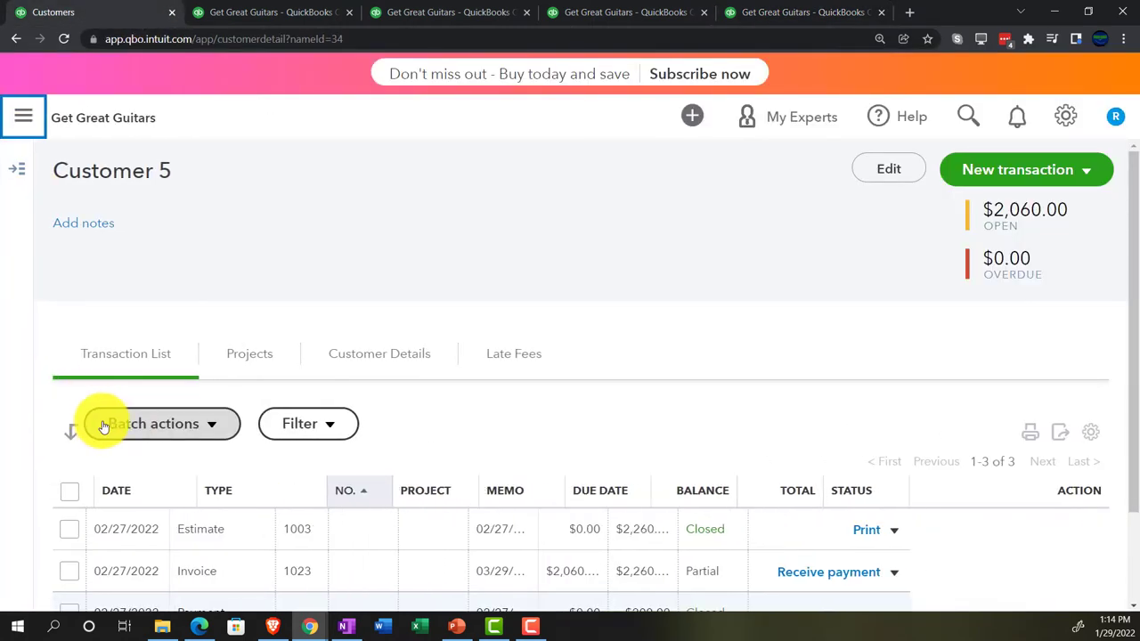
pyautogui.scroll(-2, 89, 419)
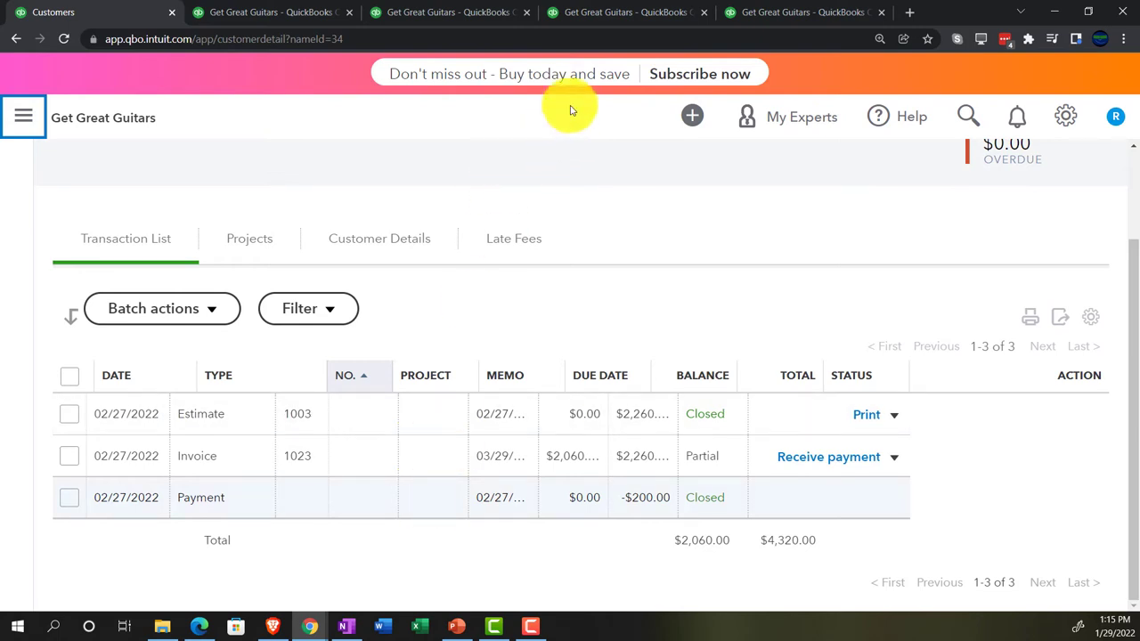
pyautogui.click(276, 13)
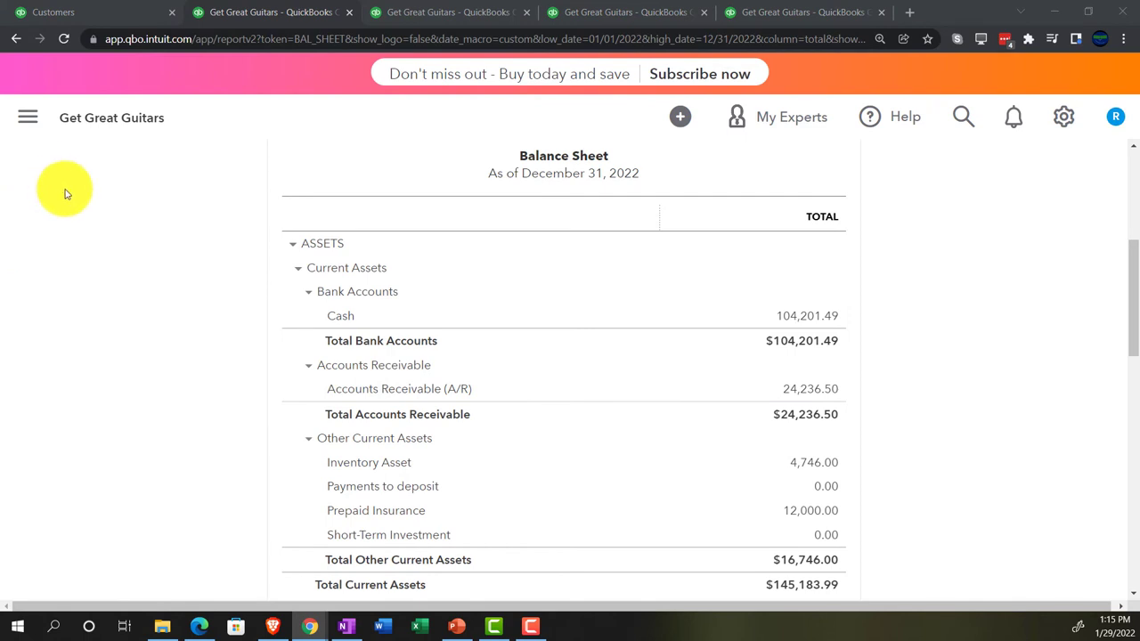
pyautogui.click(118, 9)
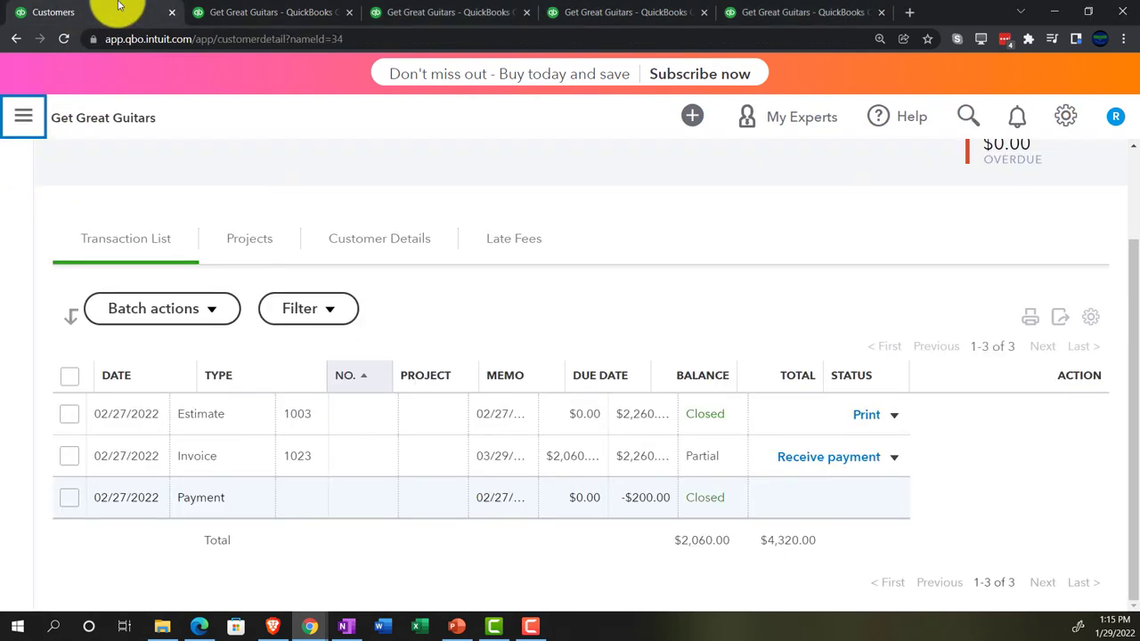
# Start a new Receive Payment form
pyautogui.click(25, 119)
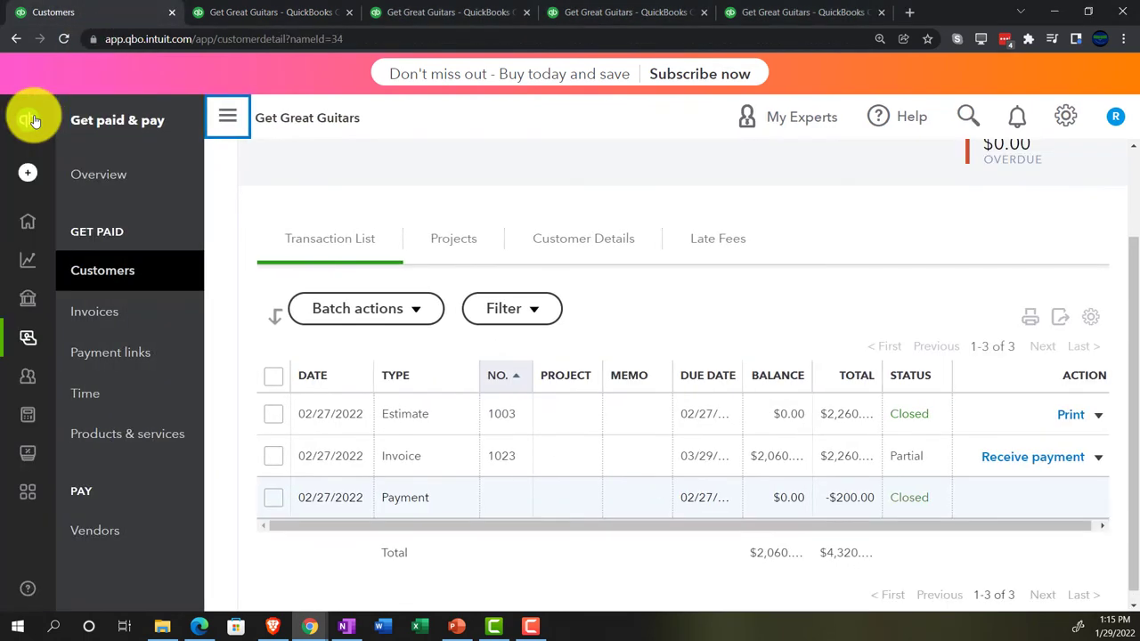
pyautogui.click(225, 120)
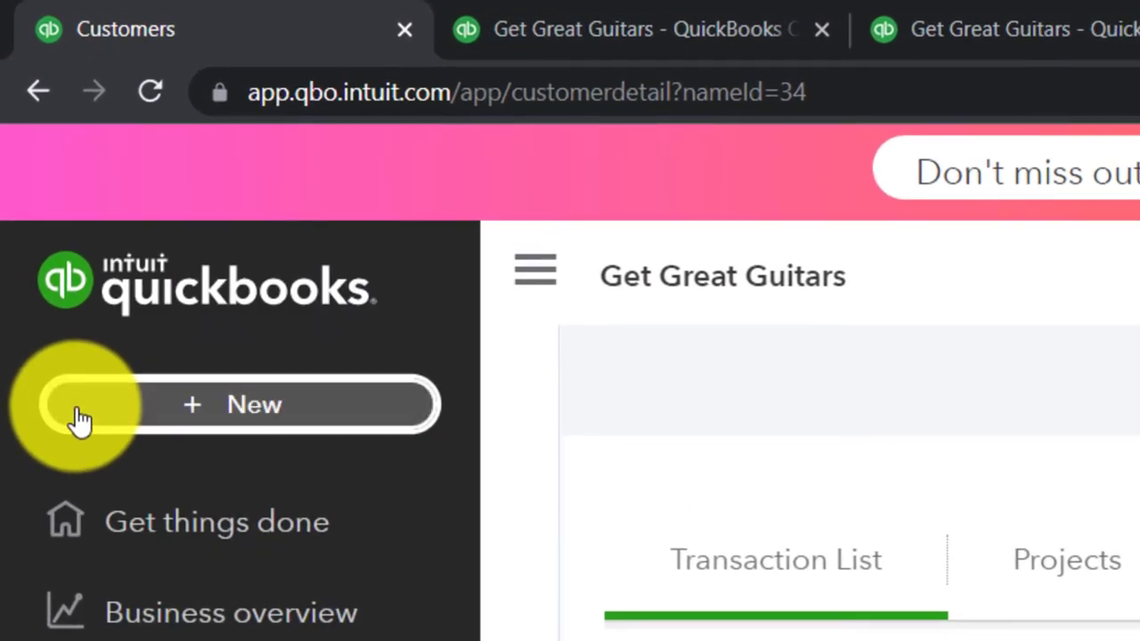
pyautogui.click(35, 193)
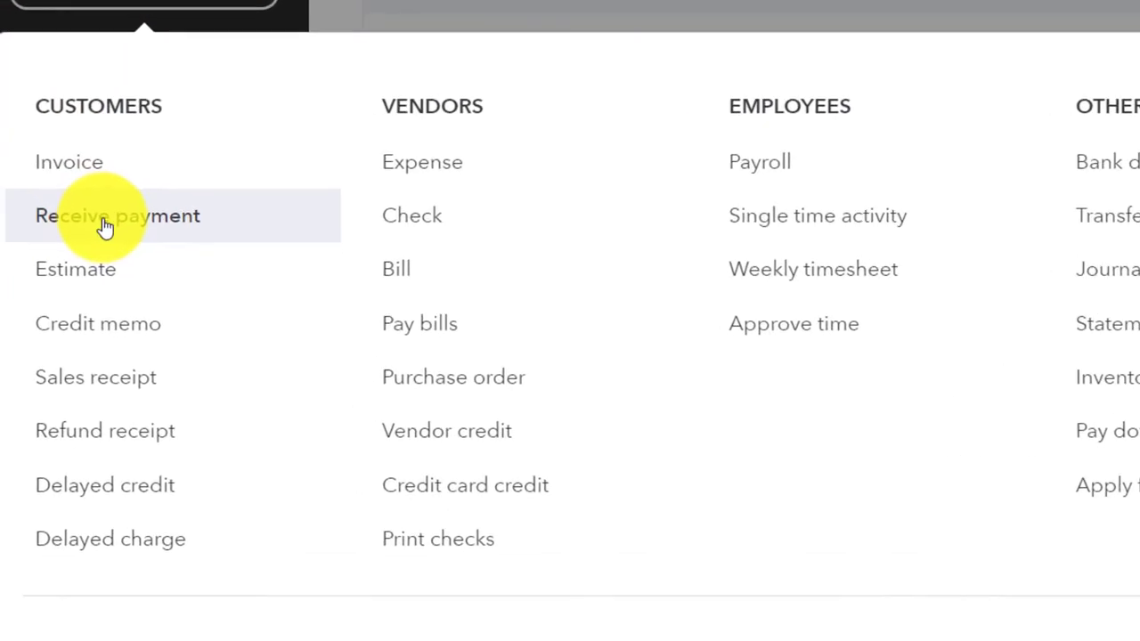
pyautogui.click(109, 344)
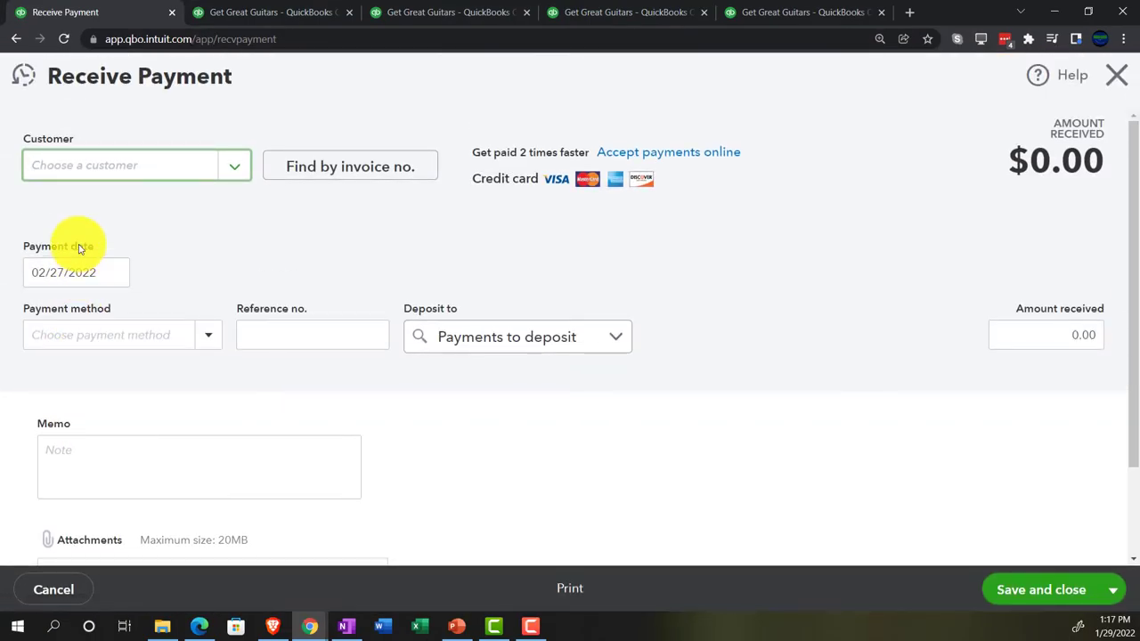
# Choose Customer 5 as the paying customer and check the outstanding transactions
pyautogui.write('cus')
pyautogui.press('Down')
pyautogui.press('Down')
pyautogui.press('Down')
pyautogui.press('Down')
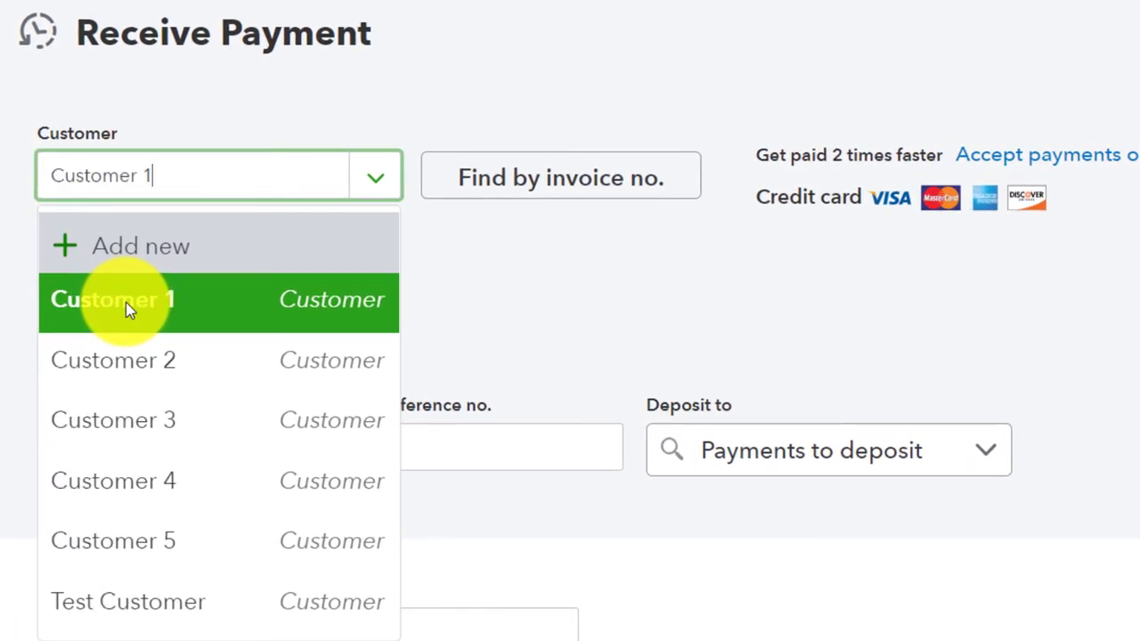
pyautogui.press('Down')
pyautogui.press('Down')
pyautogui.press('Return')
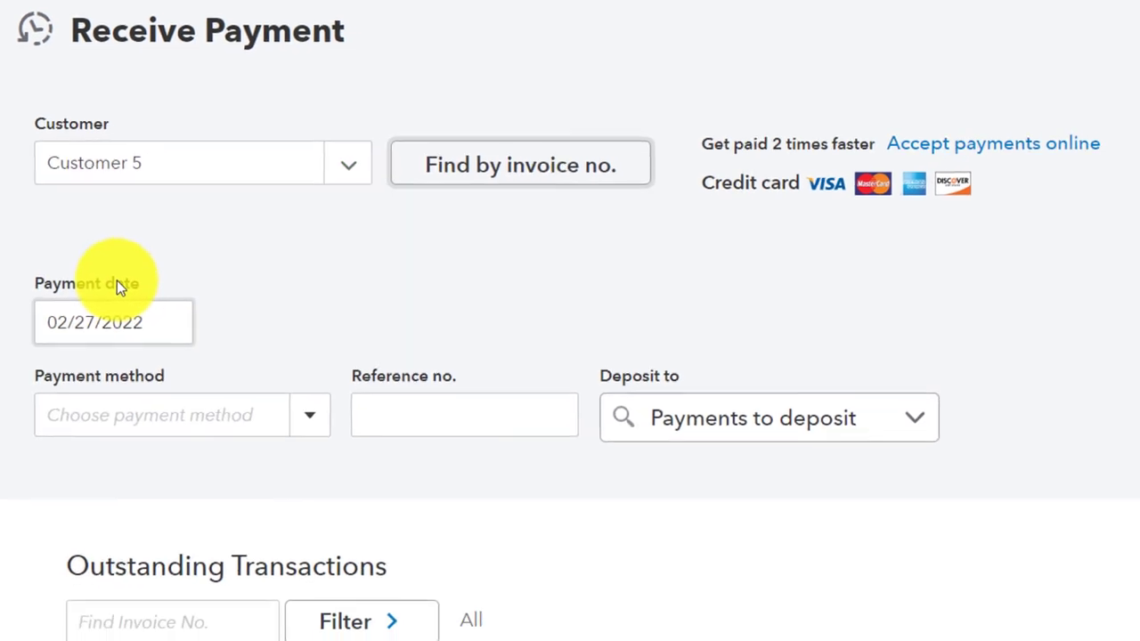
pyautogui.scroll(-1, 451, 316)
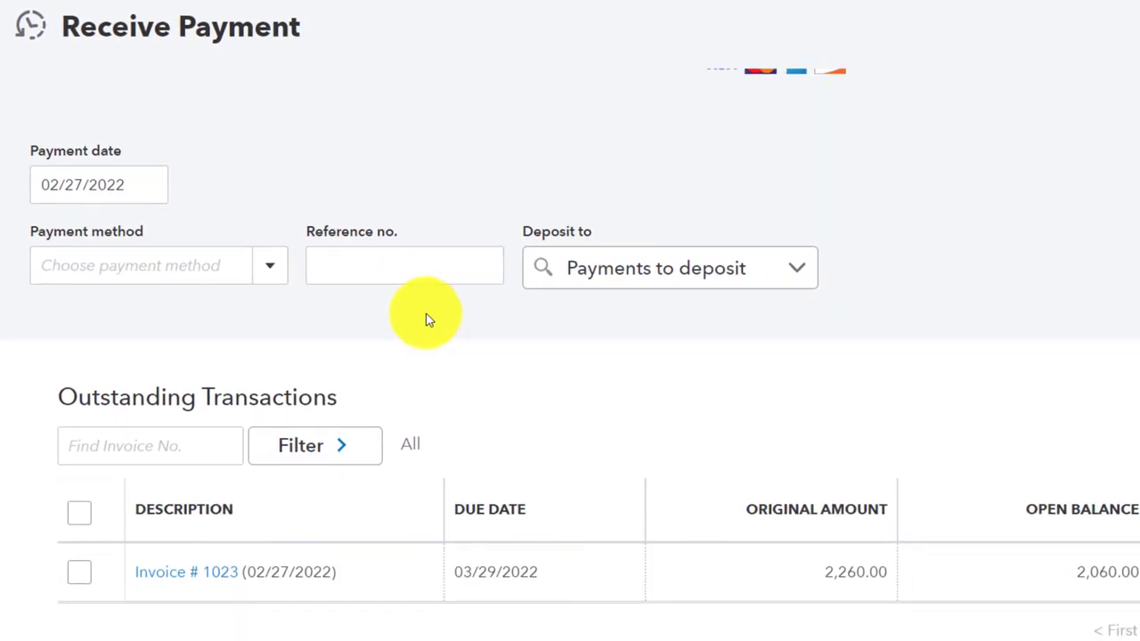
pyautogui.scroll(1, 428, 319)
# Date the payment 02/28/2022 and set its payment method to Cash
pyautogui.click(101, 279)
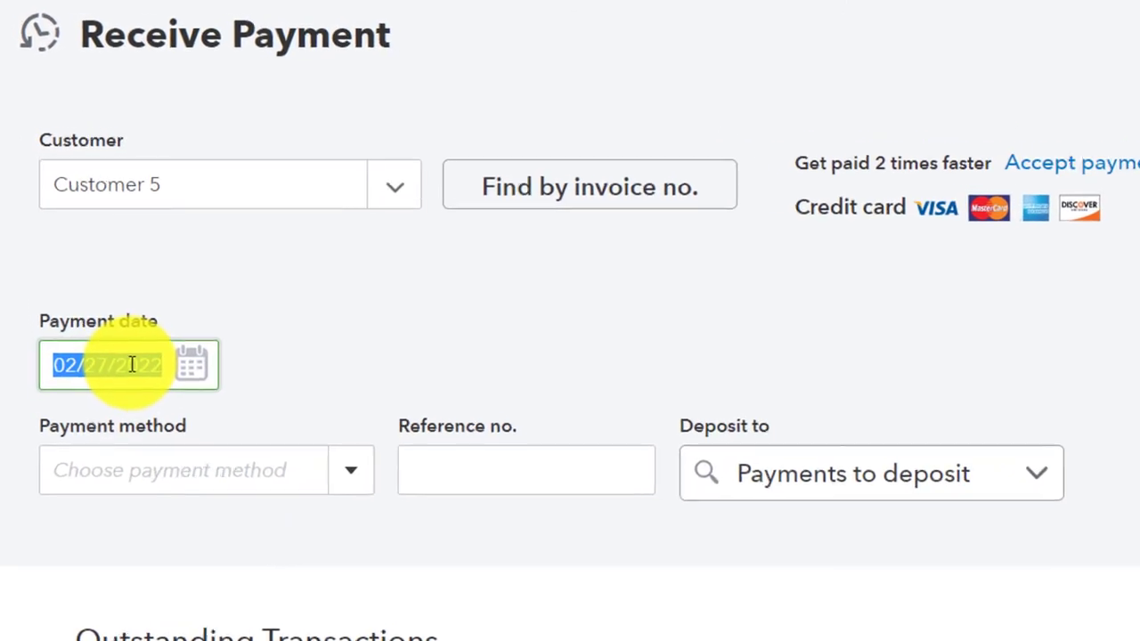
pyautogui.press('+')
pyautogui.press('Tab')
pyautogui.write('ca')
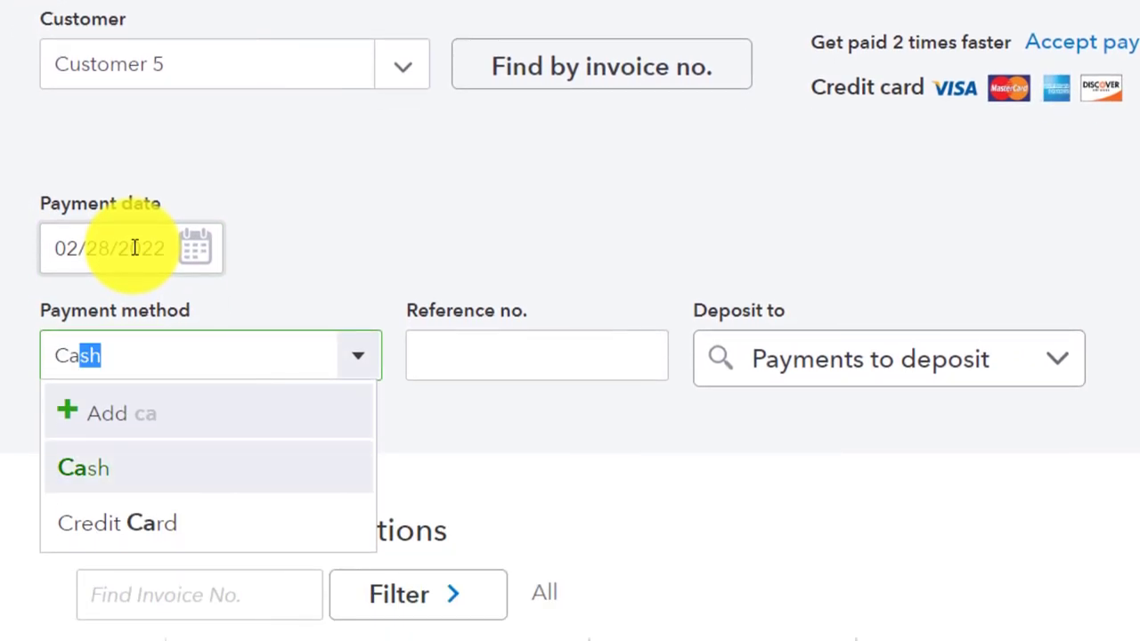
pyautogui.press('Tab')
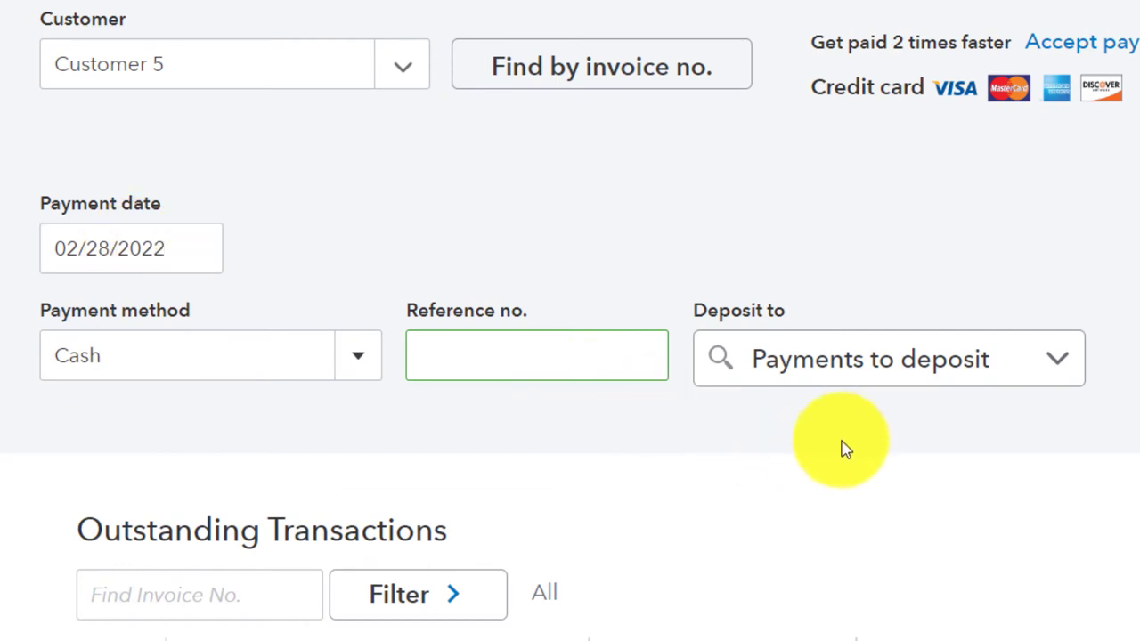
# Apply the payment to Invoice # 1023 for 2,060.00, keep Payments to deposit as the deposit account, and save and close the form
pyautogui.scroll(-2, 846, 450)
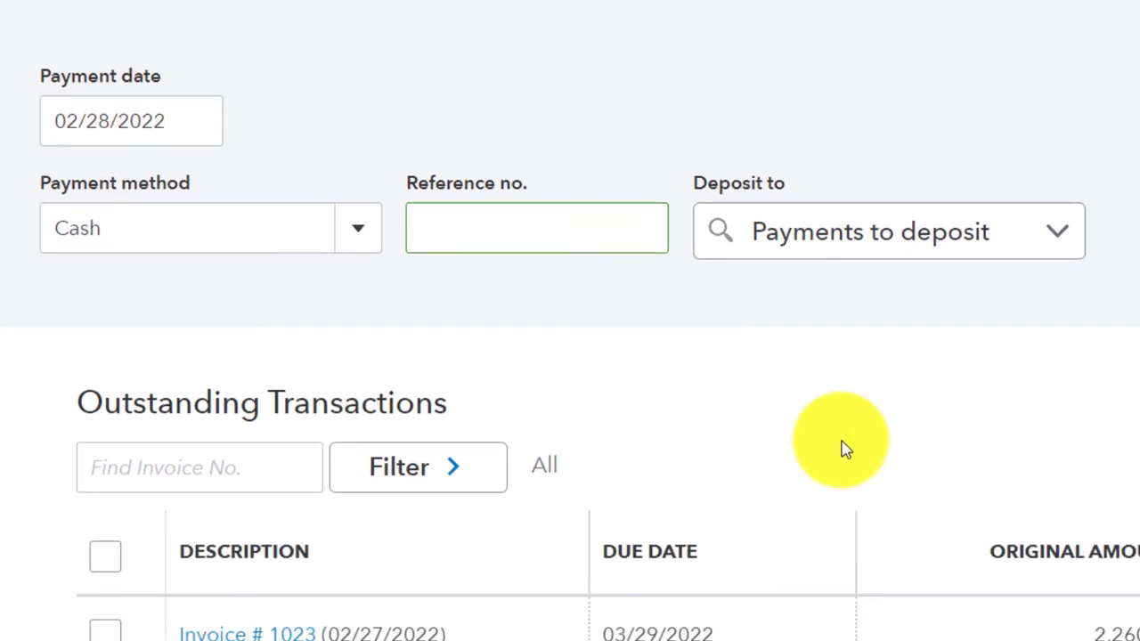
pyautogui.scroll(-3, 710, 463)
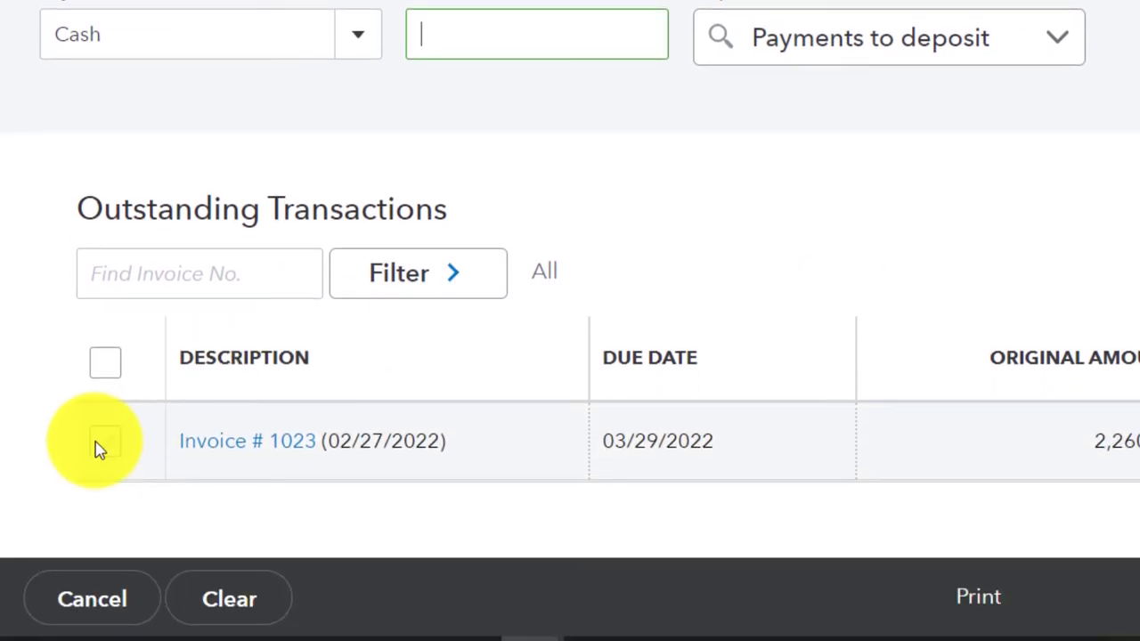
pyautogui.click(98, 447)
pyautogui.scroll(-5, 100, 449)
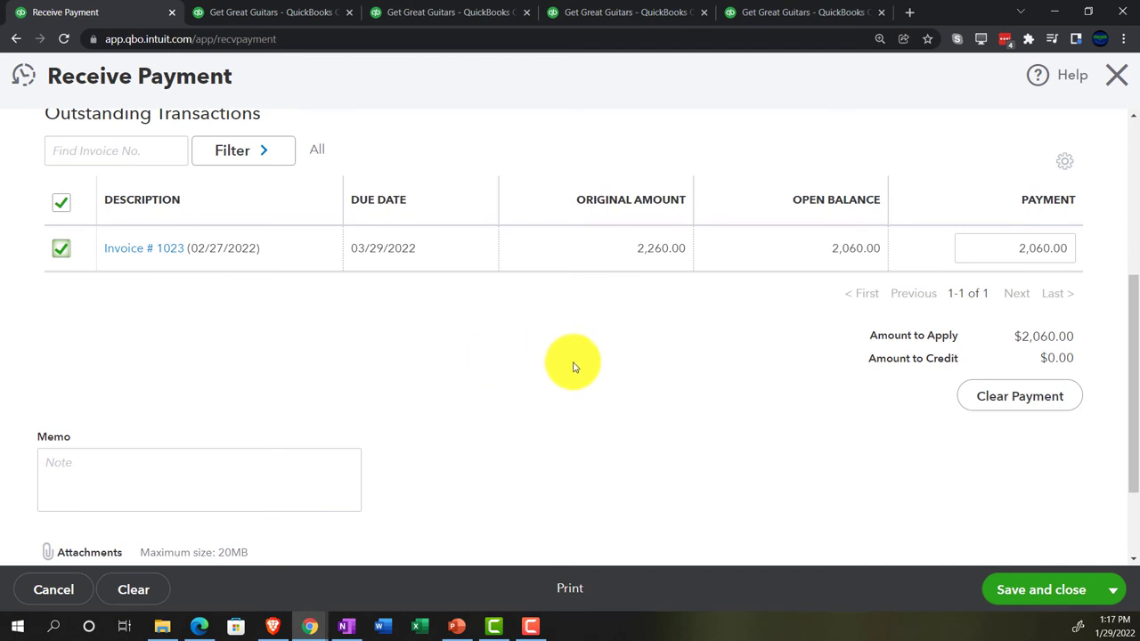
pyautogui.scroll(1, 579, 367)
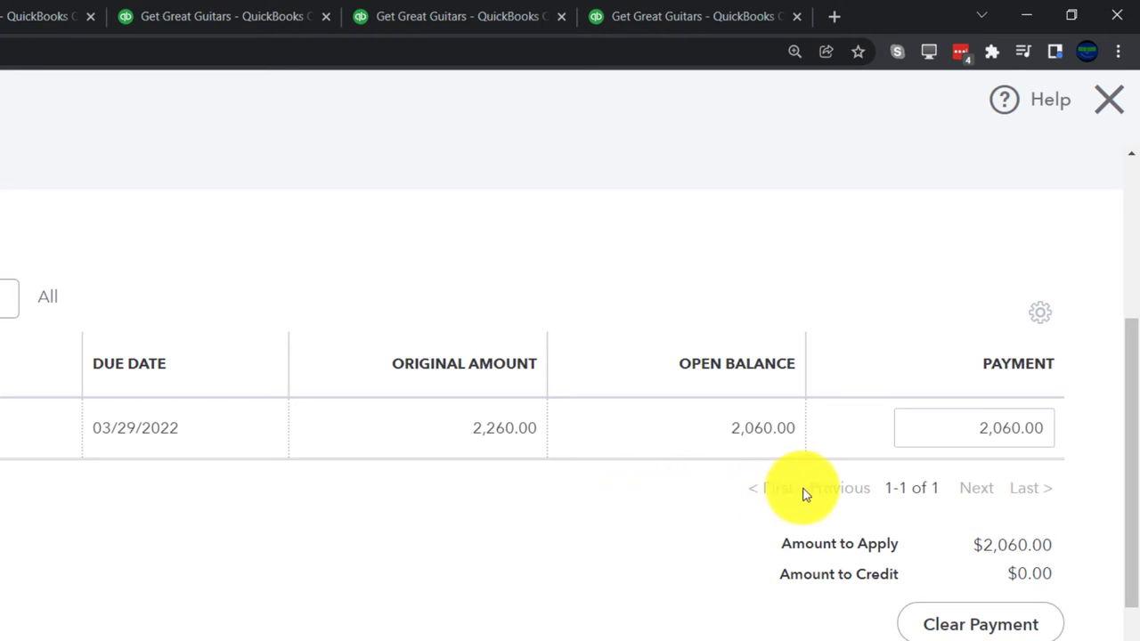
pyautogui.scroll(2, 924, 478)
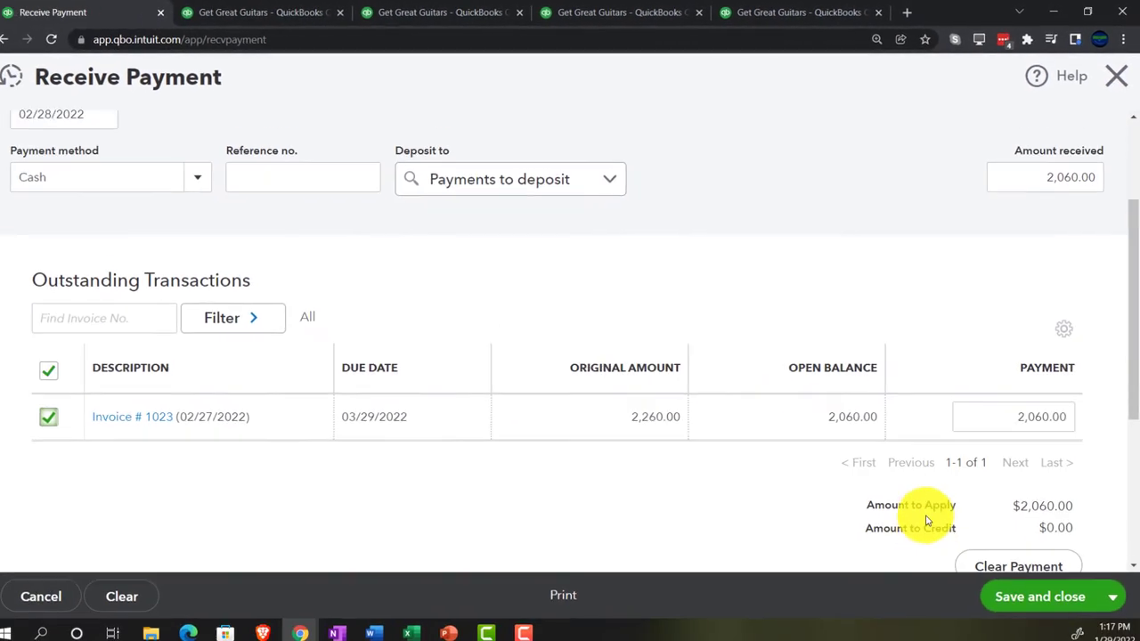
pyautogui.scroll(-1, 928, 507)
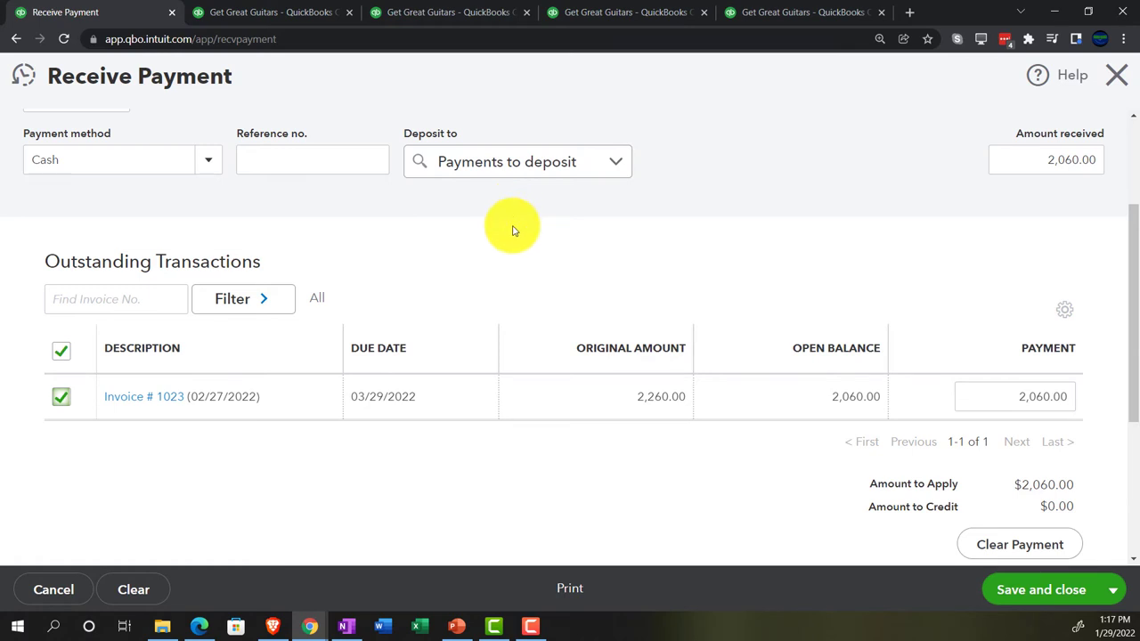
pyautogui.scroll(2, 513, 235)
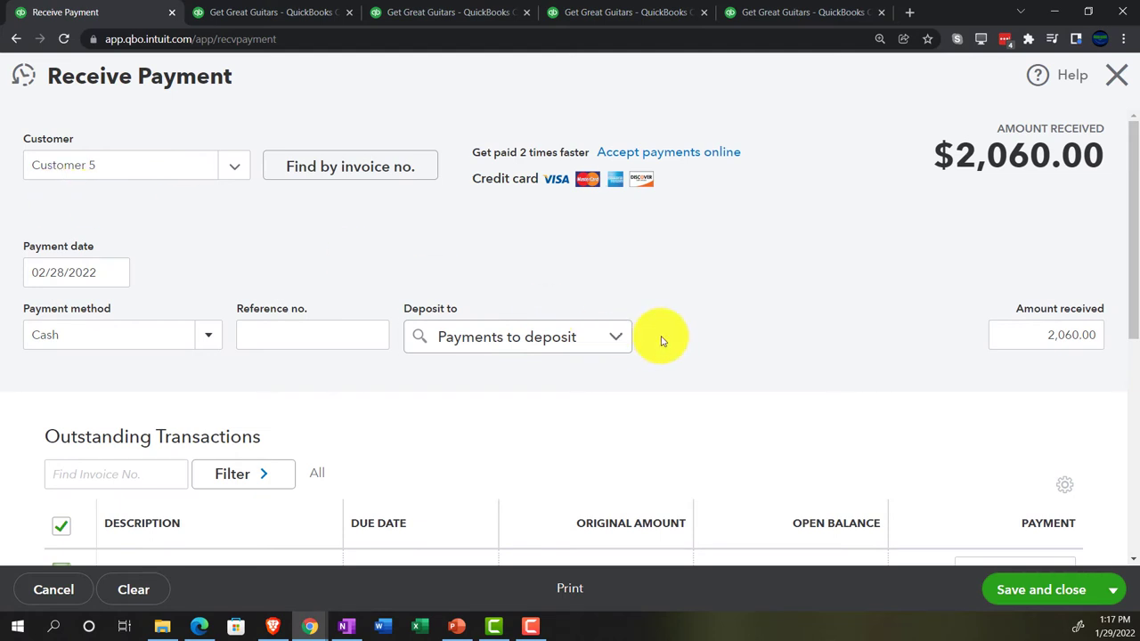
pyautogui.scroll(-1, 801, 428)
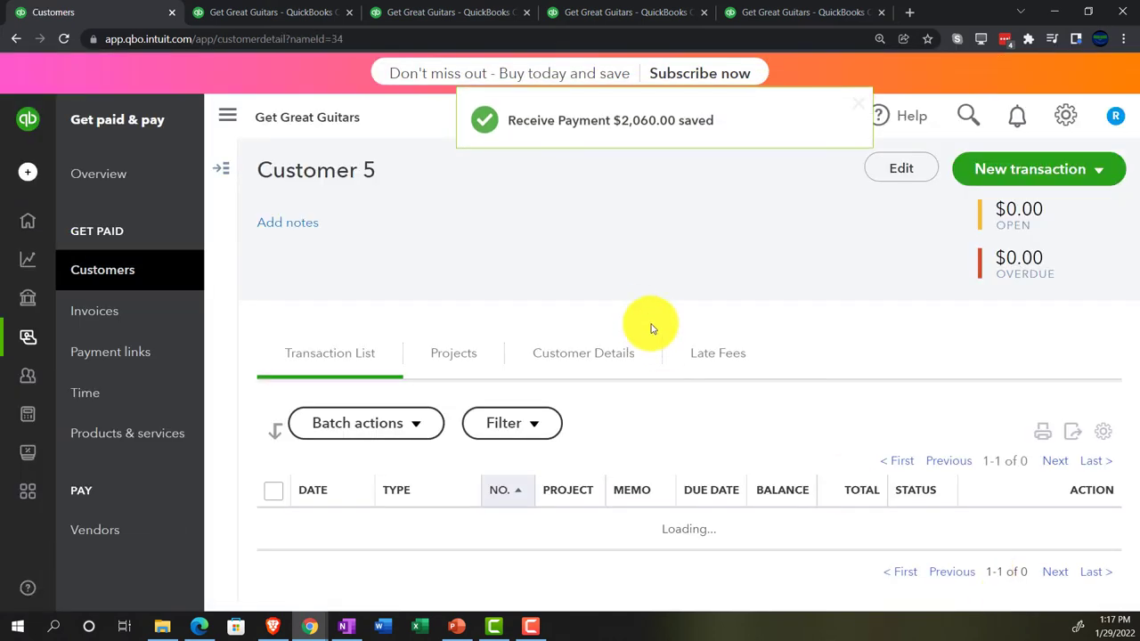
# Switch to the Balance Sheet report and rerun it to include the new payment
pyautogui.click(276, 20)
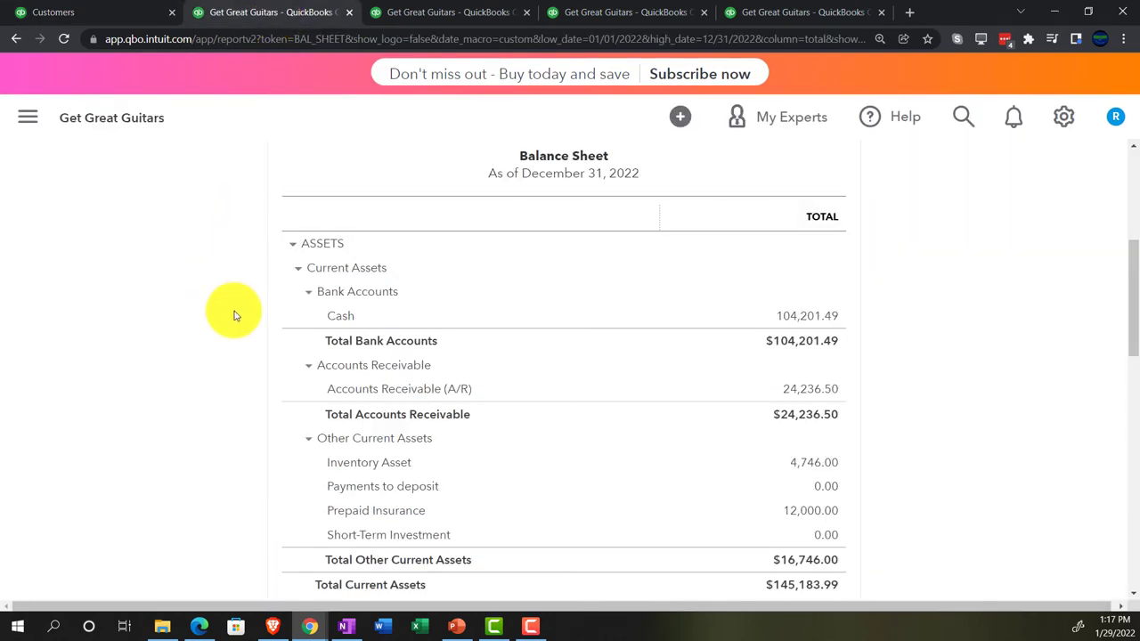
pyautogui.scroll(3, 631, 321)
pyautogui.click(833, 191)
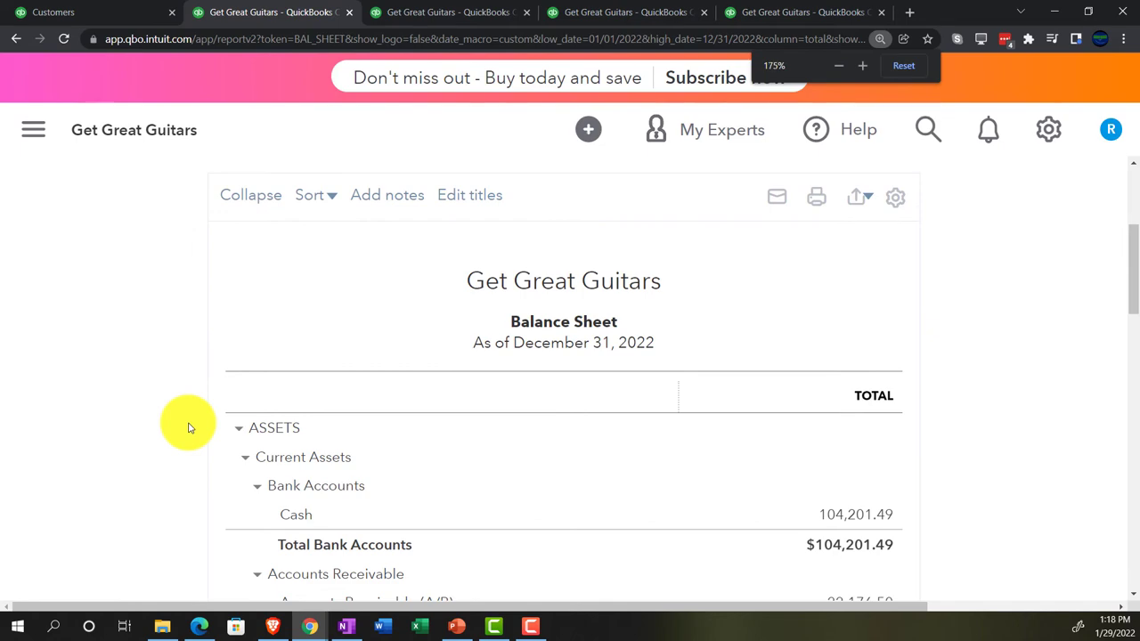
# Open the transactions behind Payments to deposit, examine Customer 5's 02/28/2022 payment, and return to the Balance Sheet
pyautogui.scroll(-4, 142, 413)
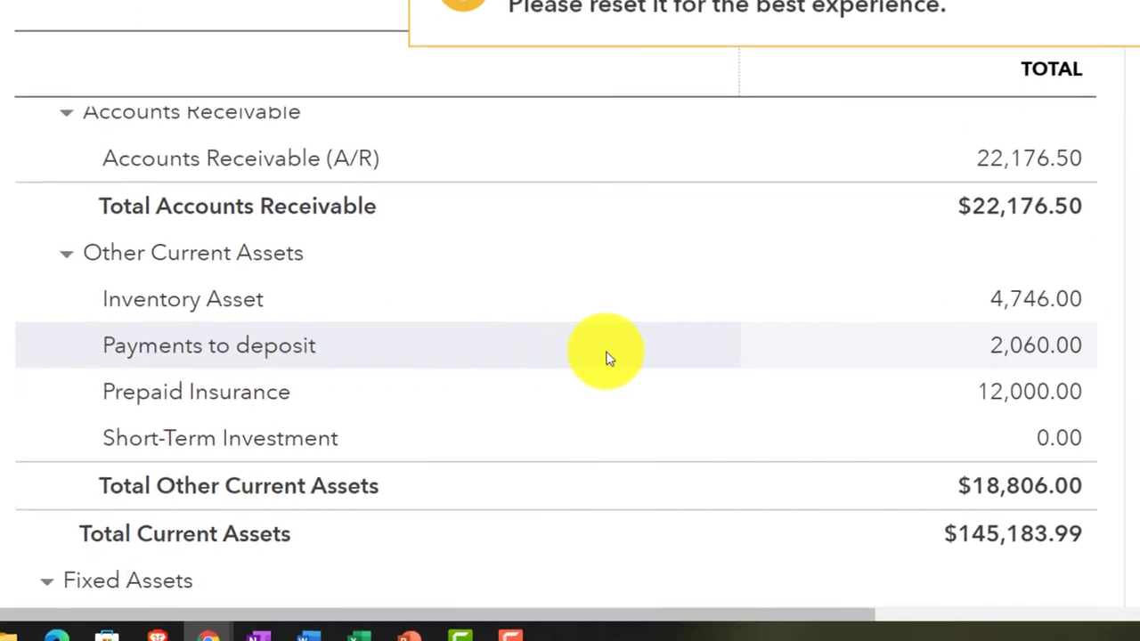
pyautogui.click(1020, 347)
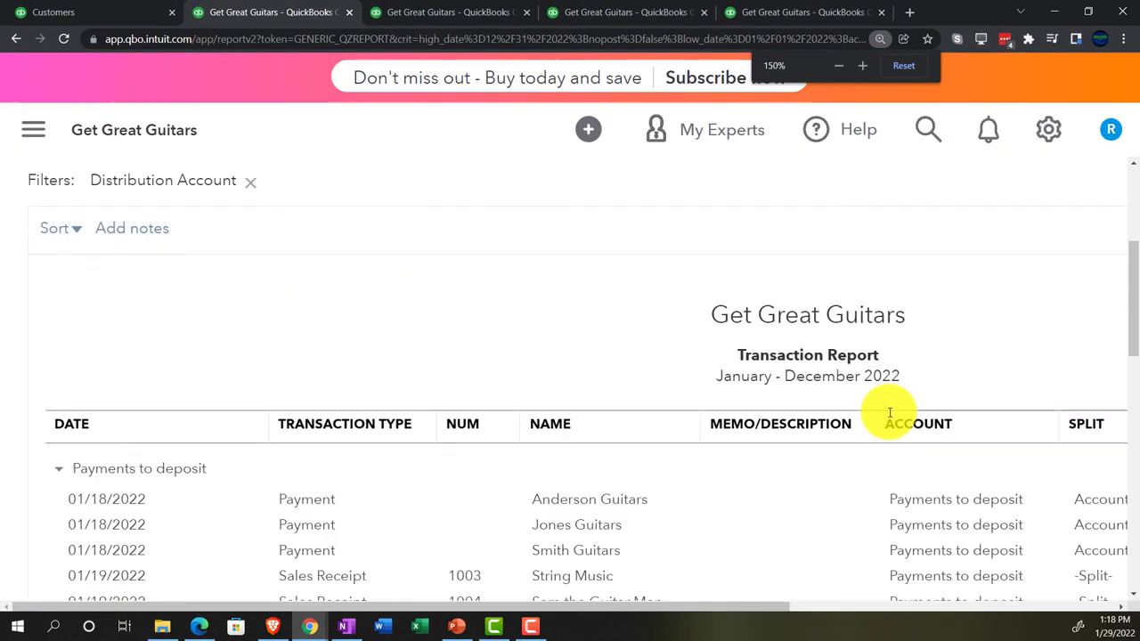
pyautogui.hotkey('ctrl', '-')
pyautogui.hotkey('ctrl', '-')
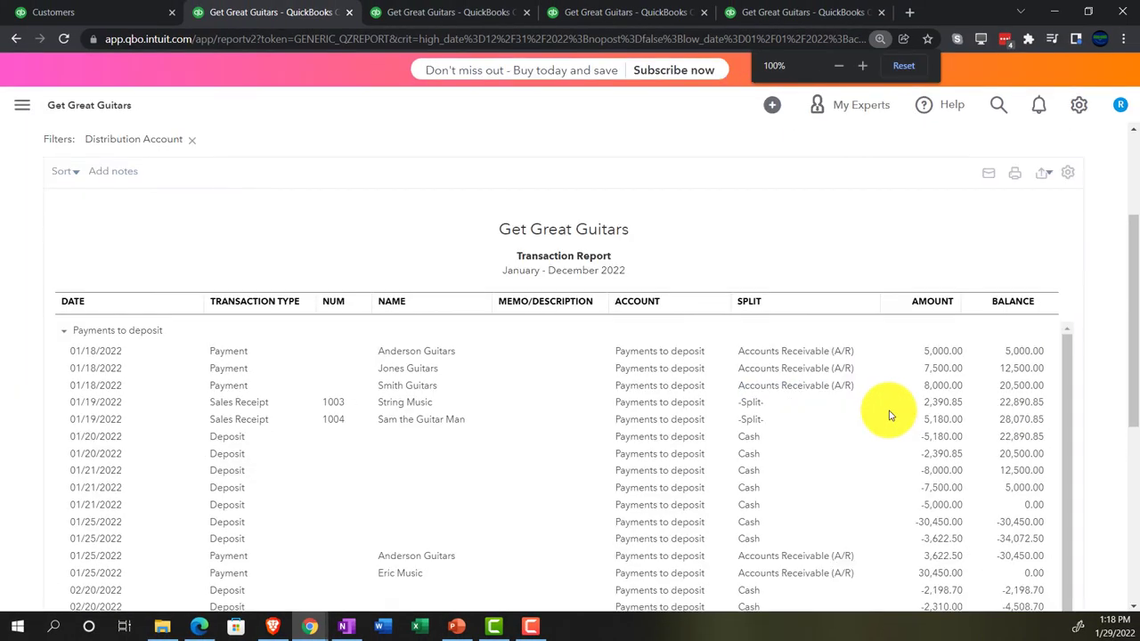
pyautogui.scroll(-2, 1013, 436)
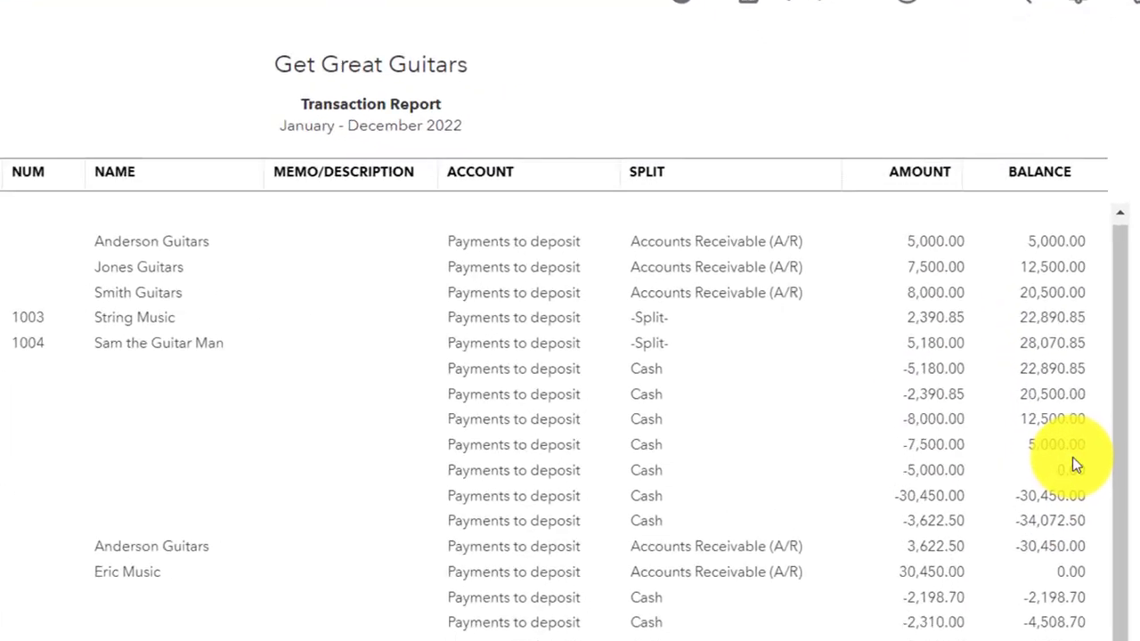
pyautogui.scroll(-1, 1085, 446)
pyautogui.scroll(-1, 1085, 412)
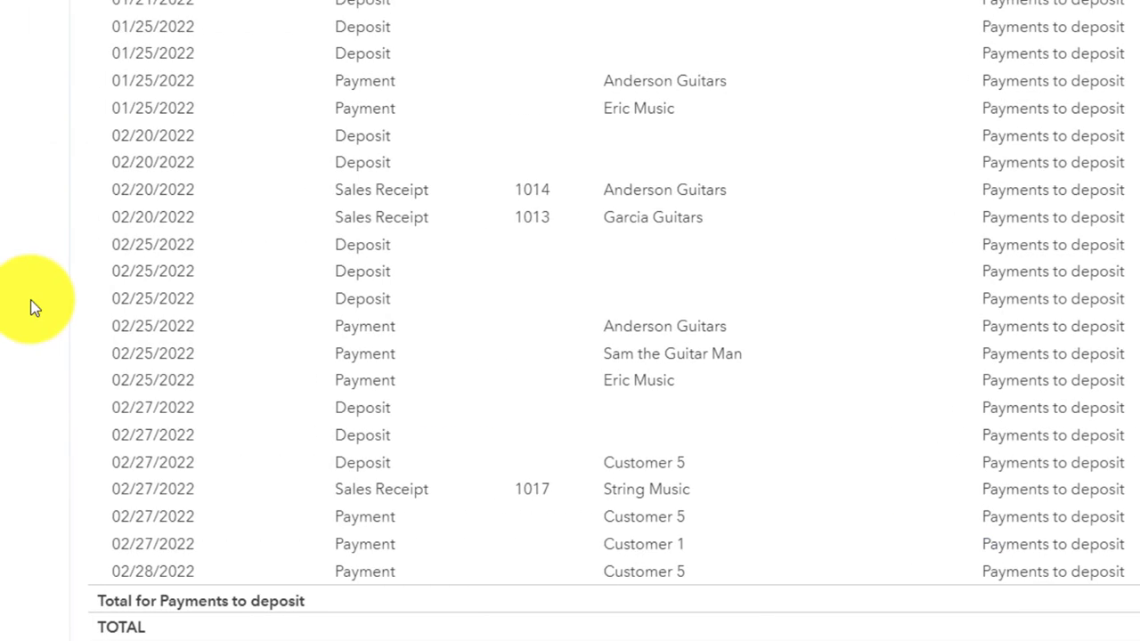
pyautogui.scroll(10, 33, 306)
pyautogui.scroll(3, 33, 305)
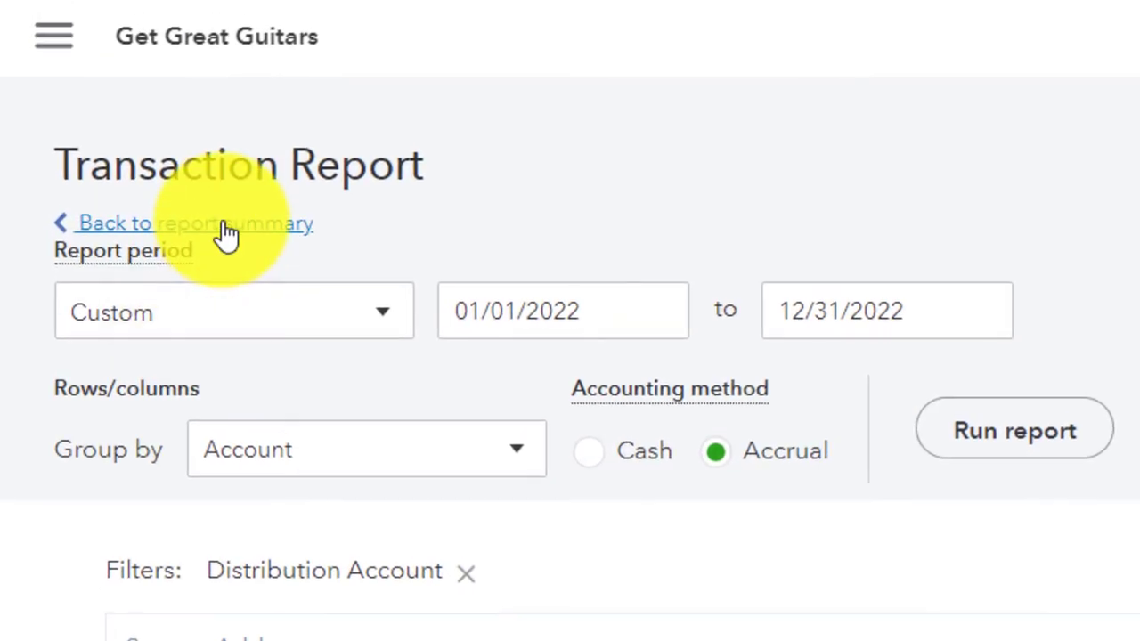
pyautogui.click(221, 227)
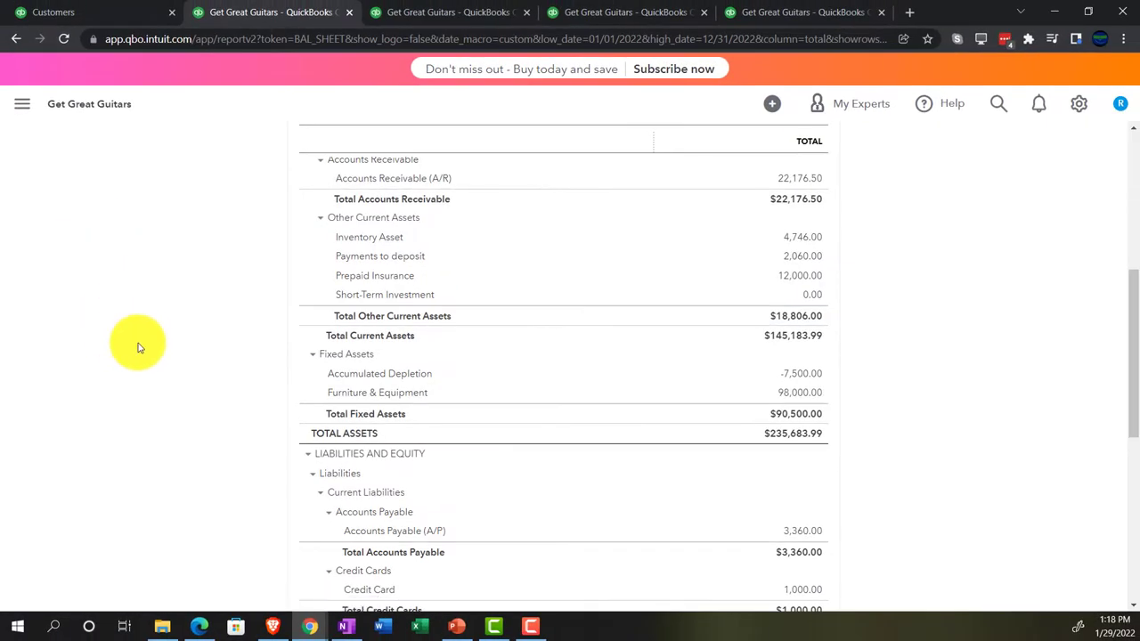
# Open the transactions behind Accounts Receivable (A/R), examine the latest payment entry, and return to the Balance Sheet
pyautogui.hotkey('ctrl', '+')
pyautogui.hotkey('ctrl', '+')
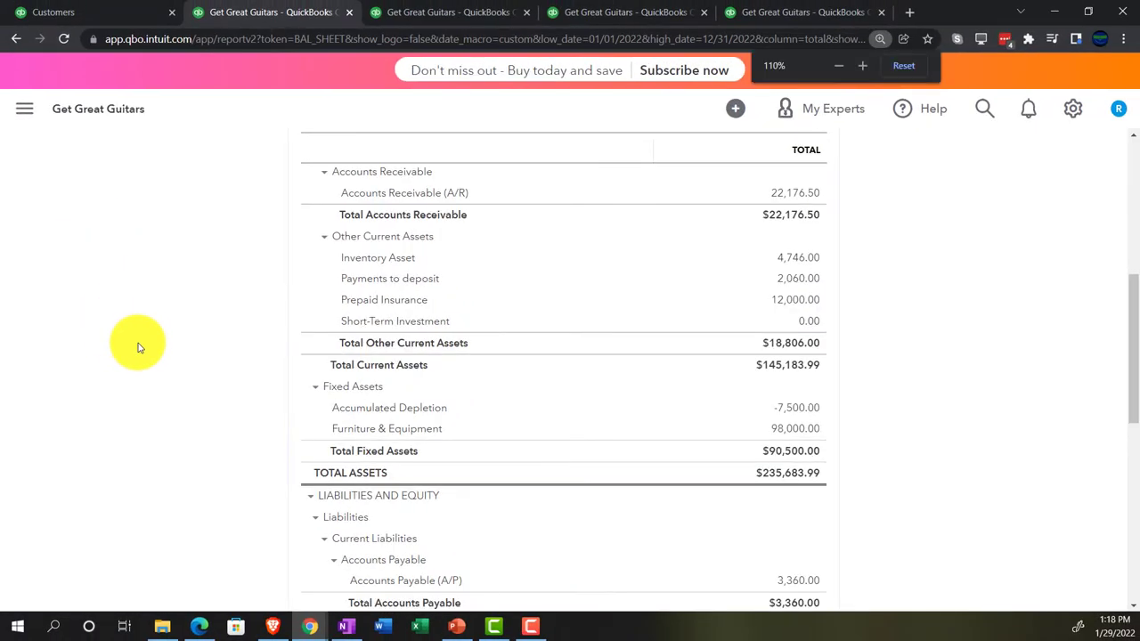
pyautogui.hotkey('ctrl', '+')
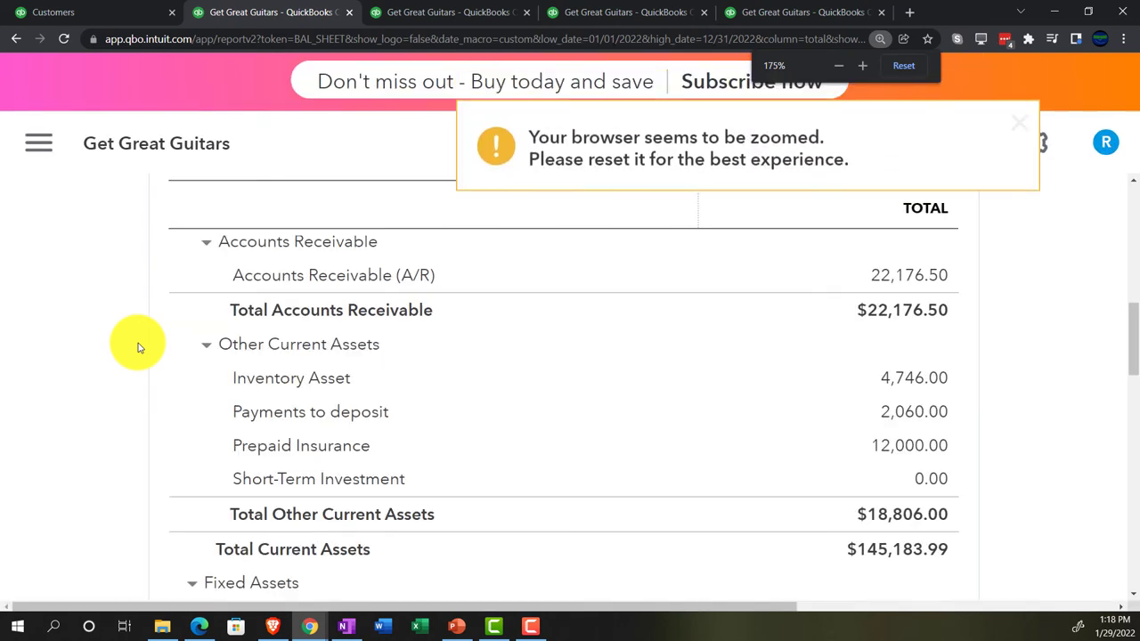
pyautogui.click(905, 283)
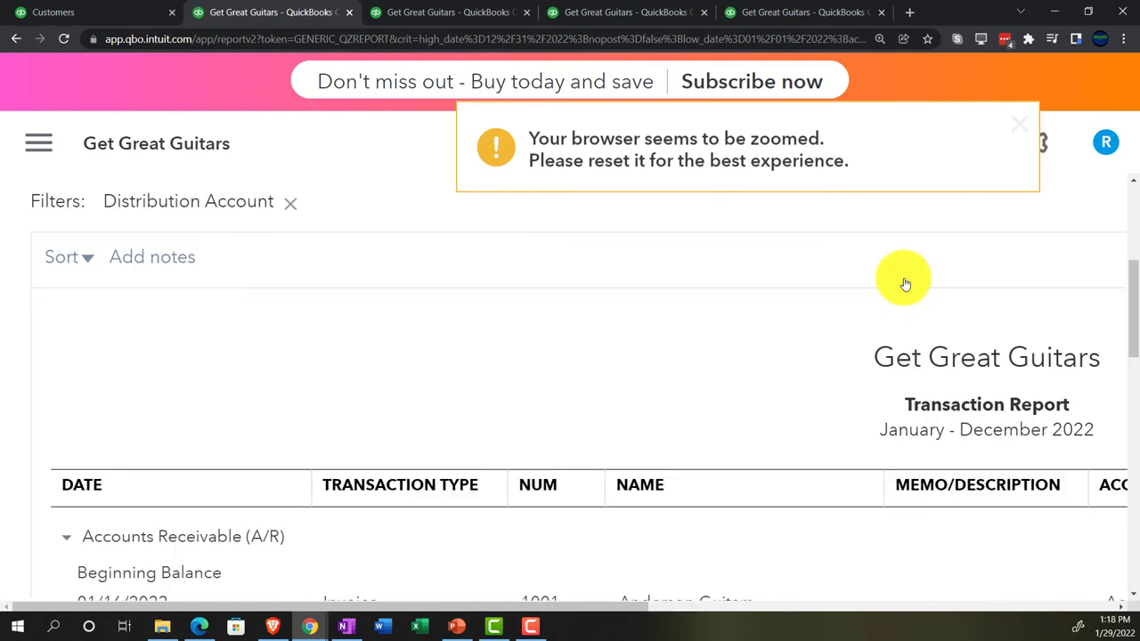
pyautogui.hotkey('ctrl', '-')
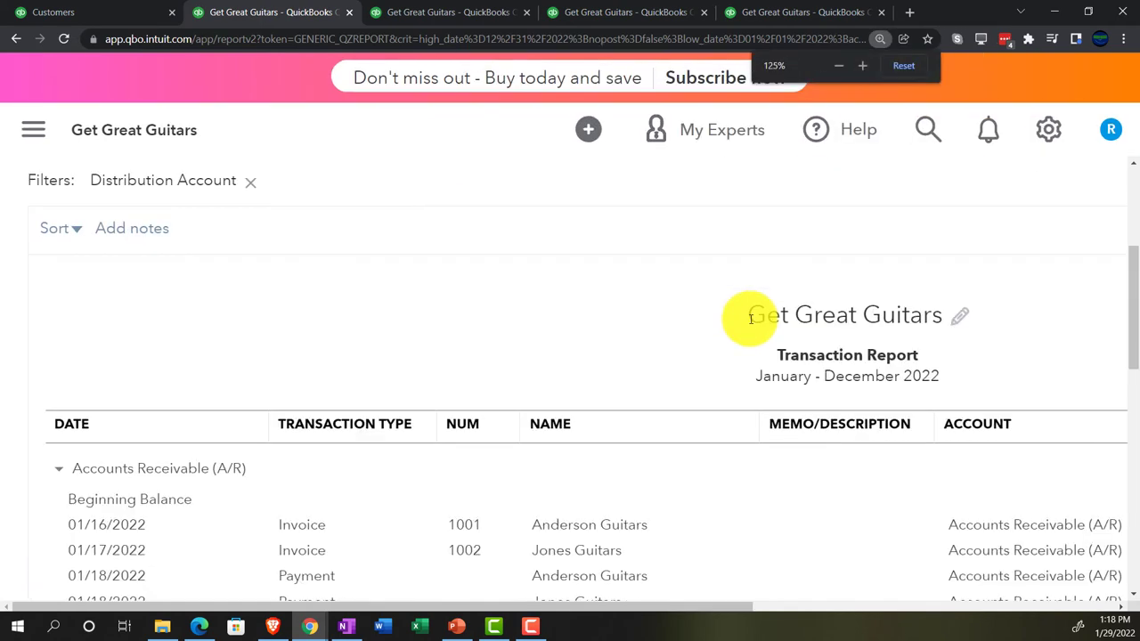
pyautogui.hotkey('ctrl', '-')
pyautogui.scroll(-5, 733, 376)
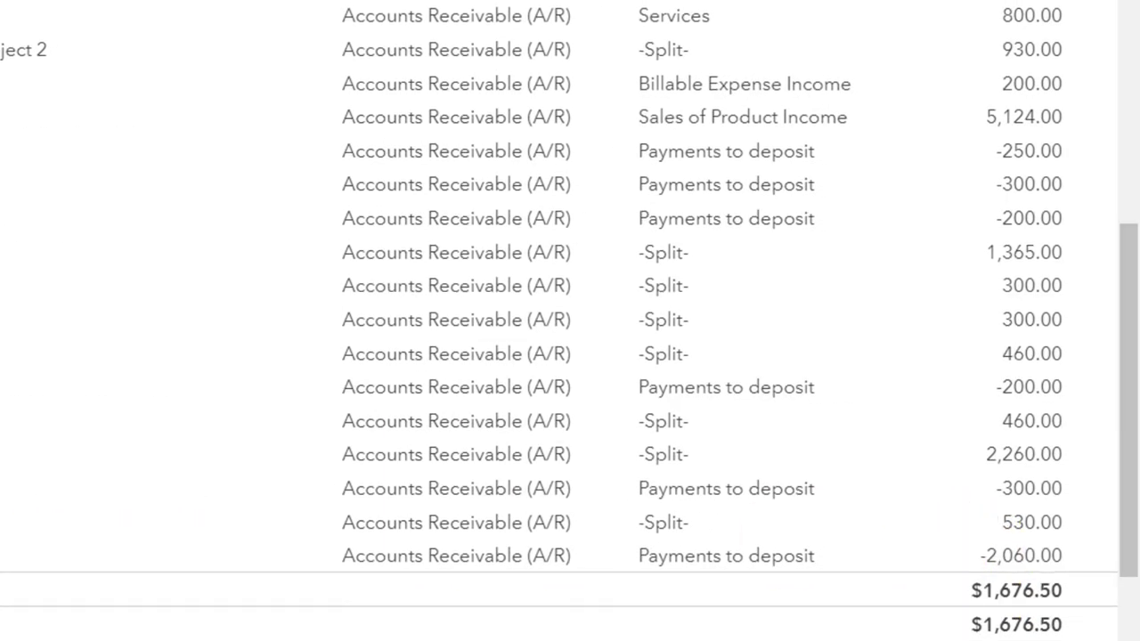
pyautogui.scroll(15, 224, 445)
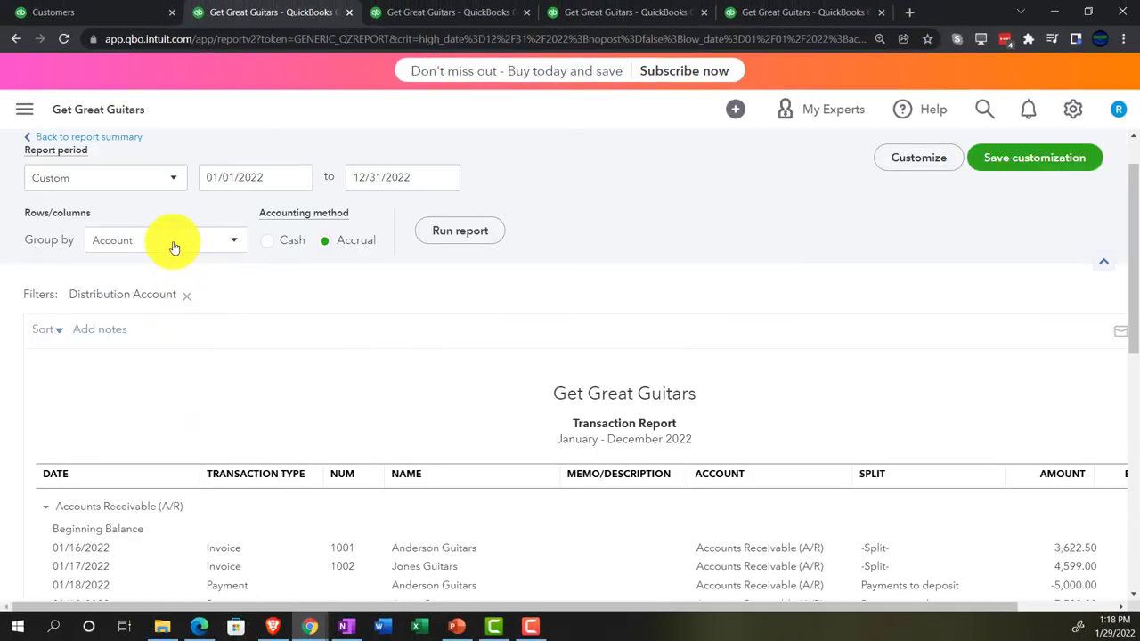
pyautogui.scroll(1, 161, 246)
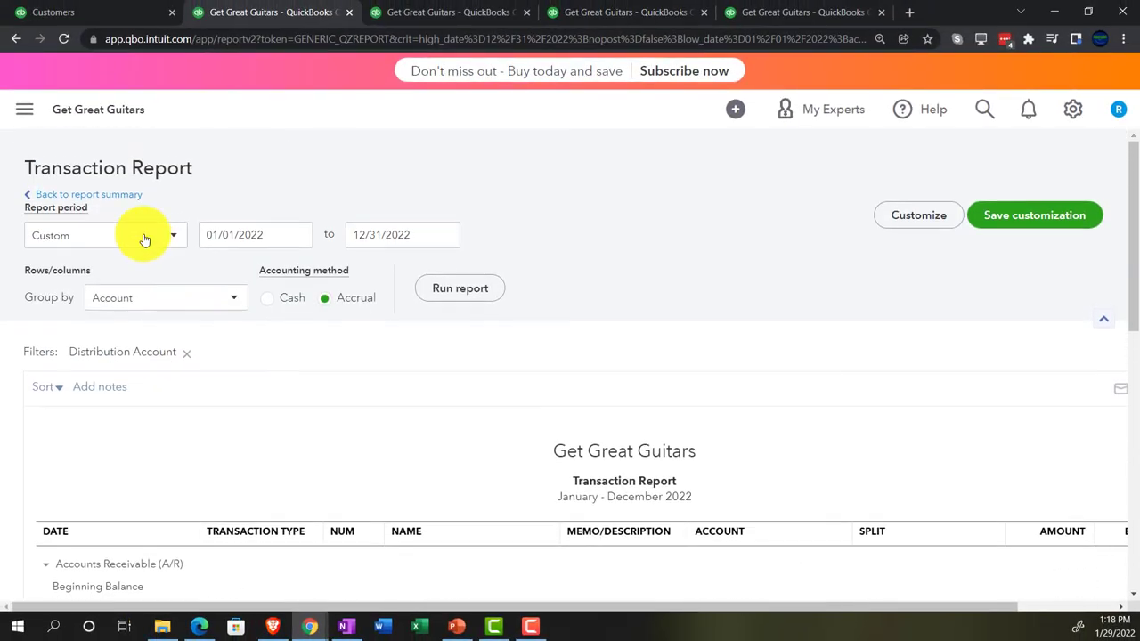
pyautogui.click(114, 192)
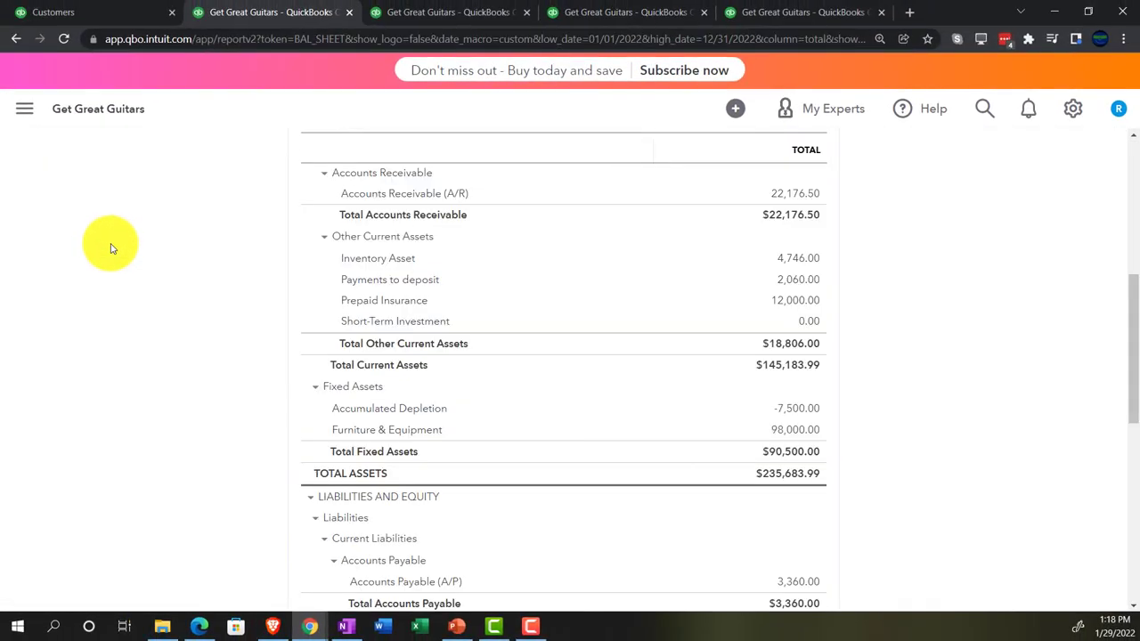
# Enlarge the Balance Sheet, switch to the Customer Balance Detail report, and rerun it
pyautogui.hotkey('ctrl', '+')
pyautogui.hotkey('ctrl', '+')
pyautogui.hotkey('ctrl', '+')
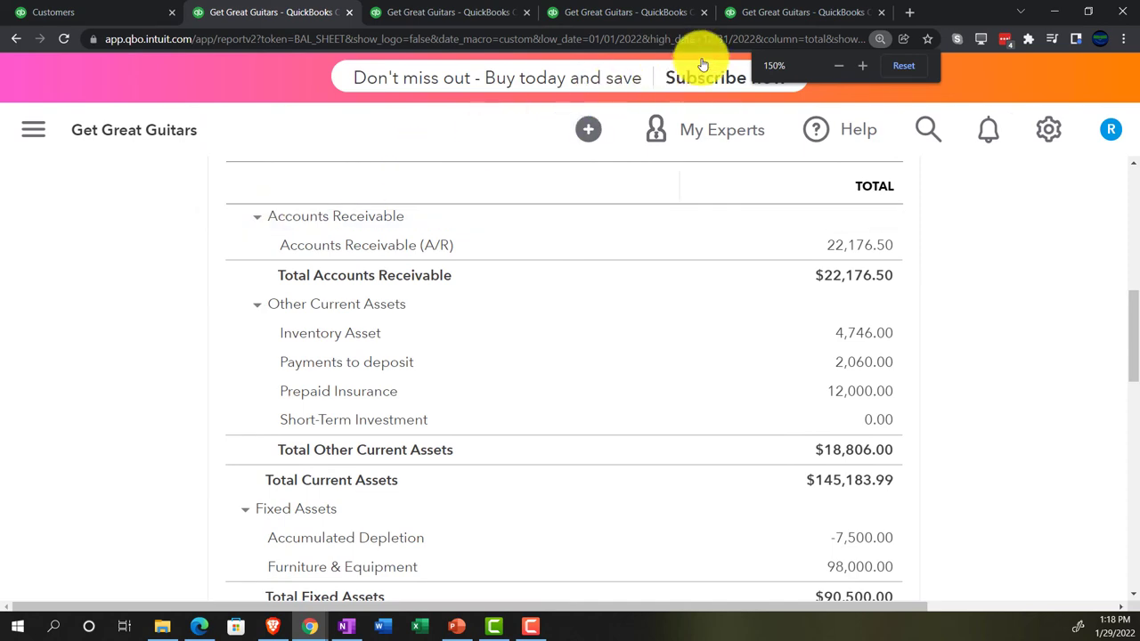
pyautogui.click(761, 12)
pyautogui.scroll(5, 732, 266)
pyautogui.scroll(5, 850, 300)
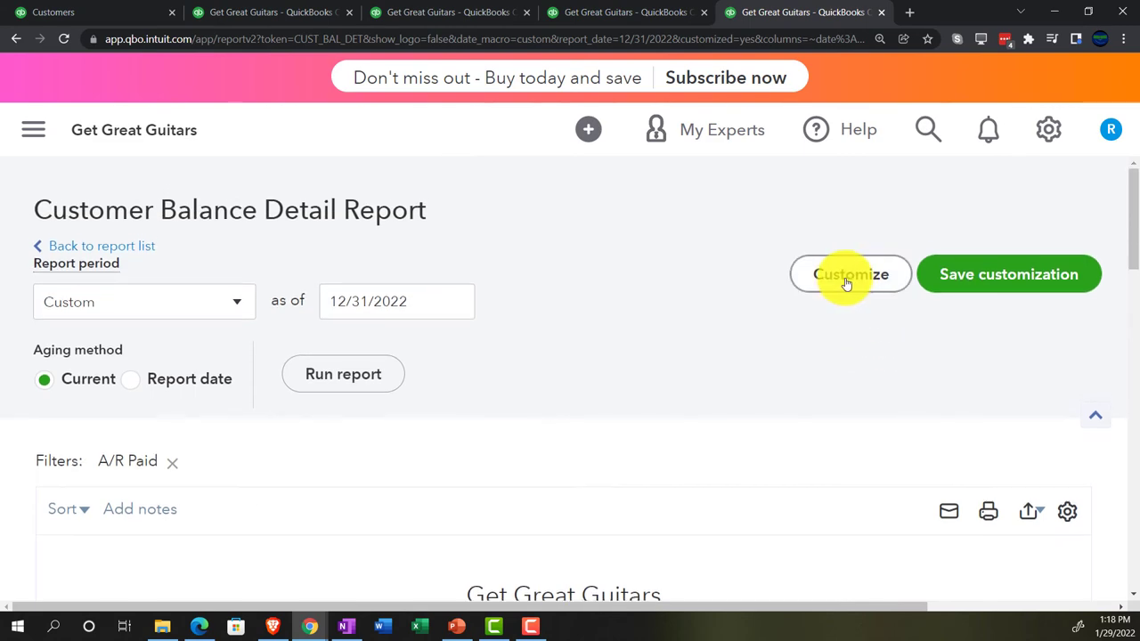
pyautogui.click(344, 374)
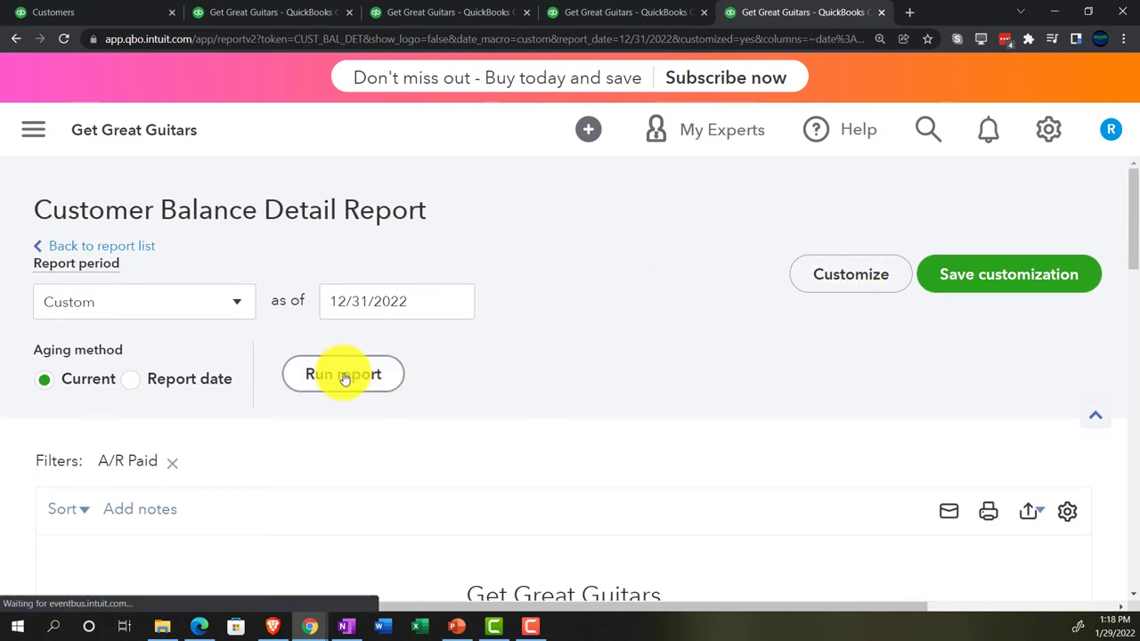
# Examine the invoice and payment entries under Customer 5 in the Customer Balance Detail report
pyautogui.scroll(-3, 387, 395)
pyautogui.scroll(-7, 389, 395)
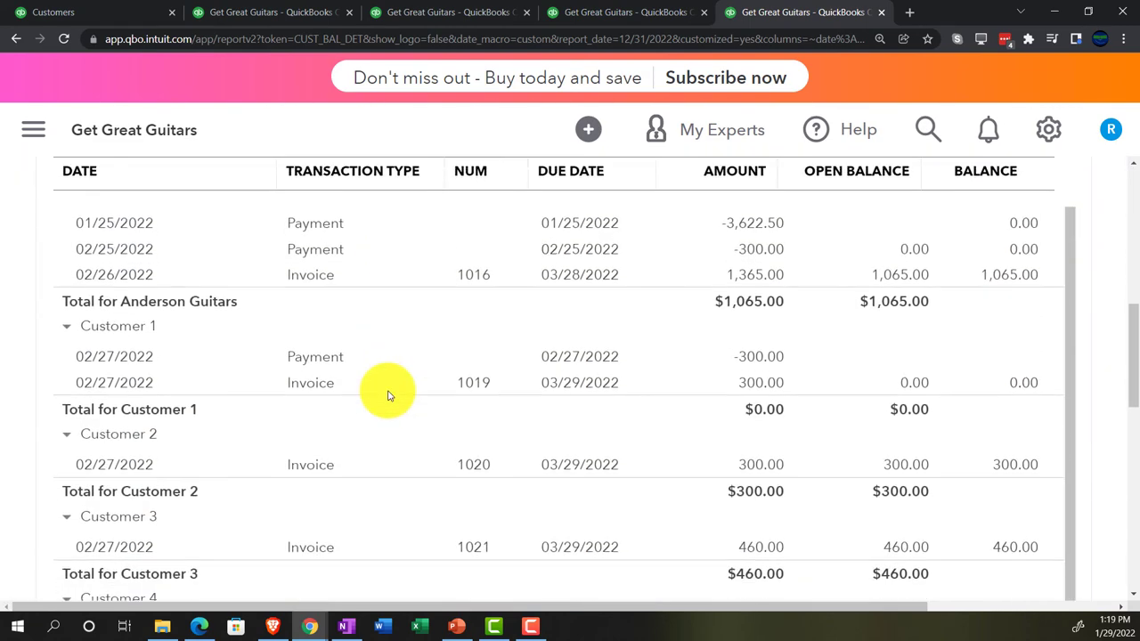
pyautogui.scroll(-3, 389, 395)
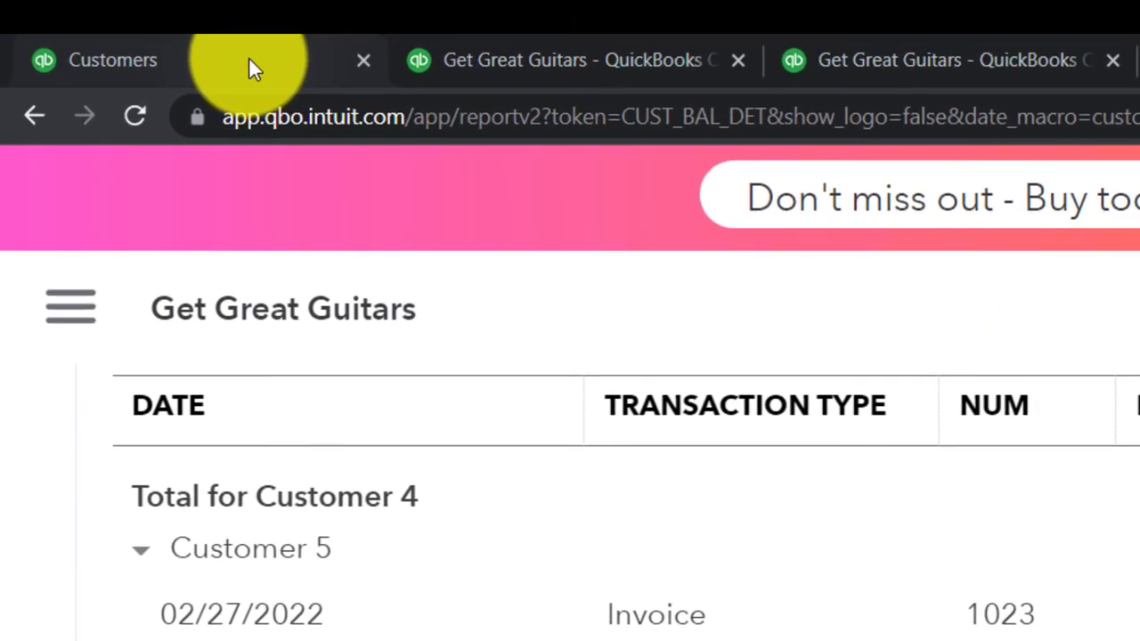
# Return to Customer 5's page and hide the main navigation menu
pyautogui.click(249, 57)
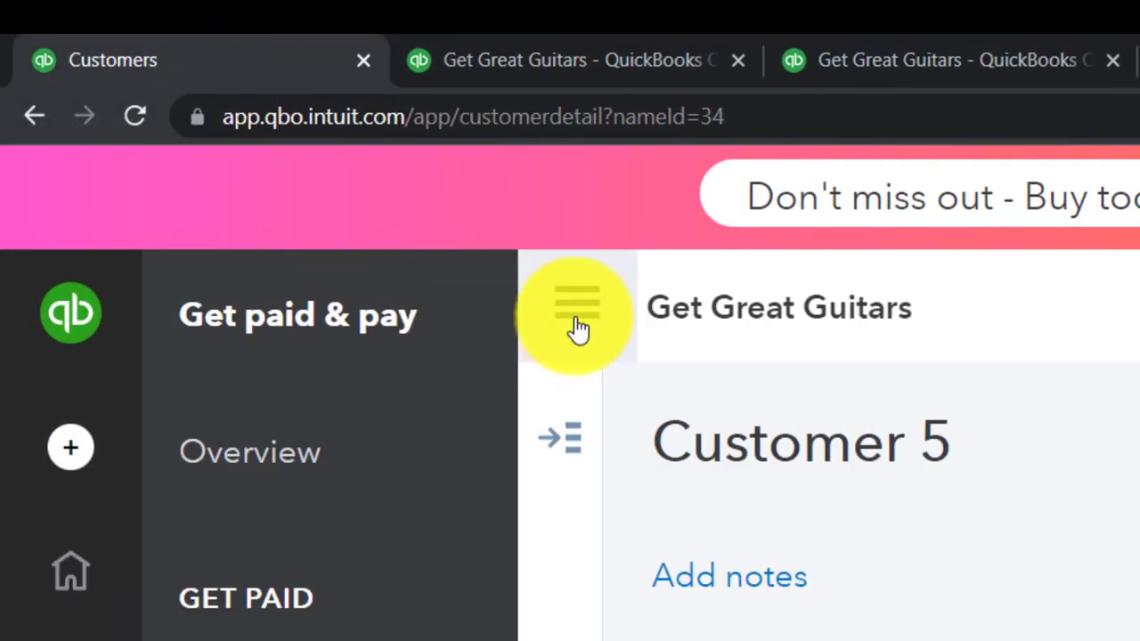
pyautogui.click(577, 307)
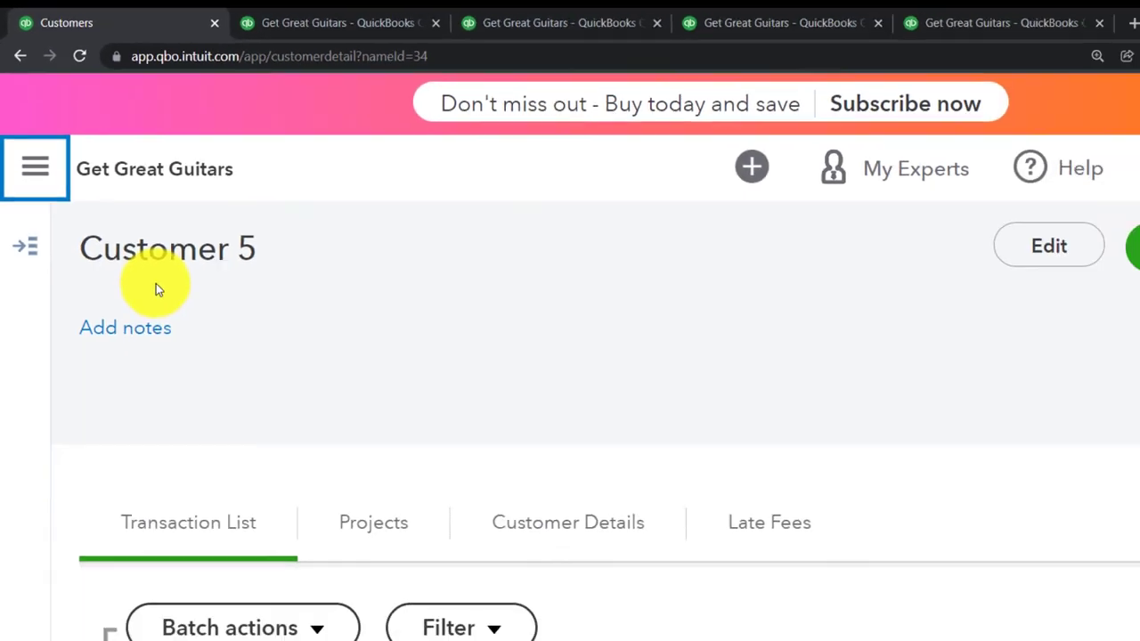
# Examine Customer 5's transaction list and compare it with the current asset accounts on the Balance Sheet
pyautogui.scroll(-2, 108, 316)
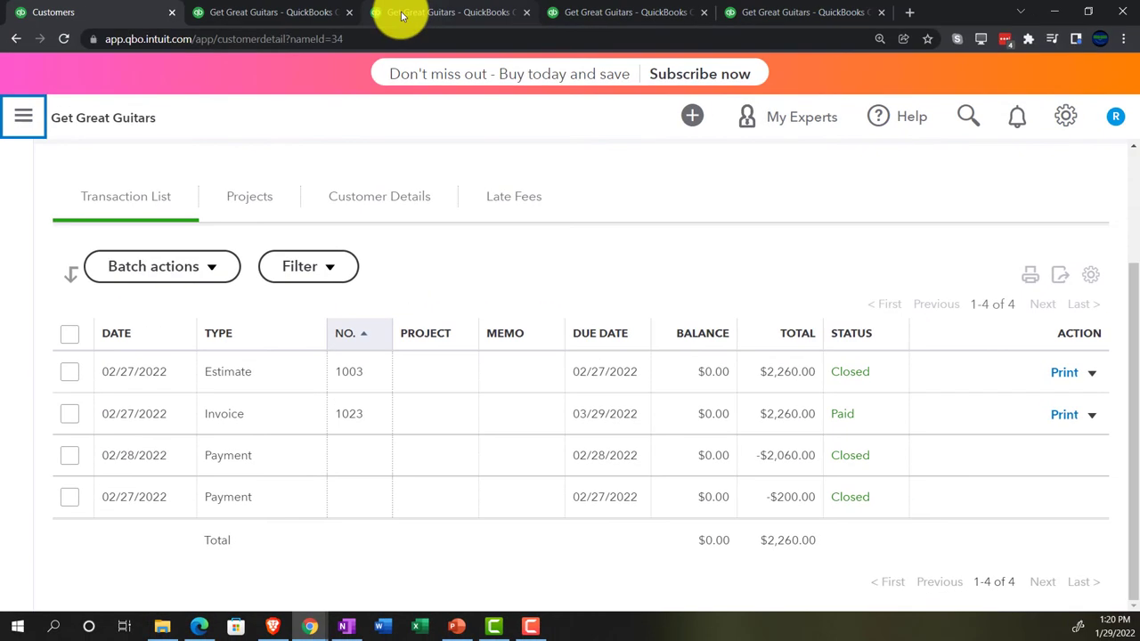
pyautogui.click(222, 11)
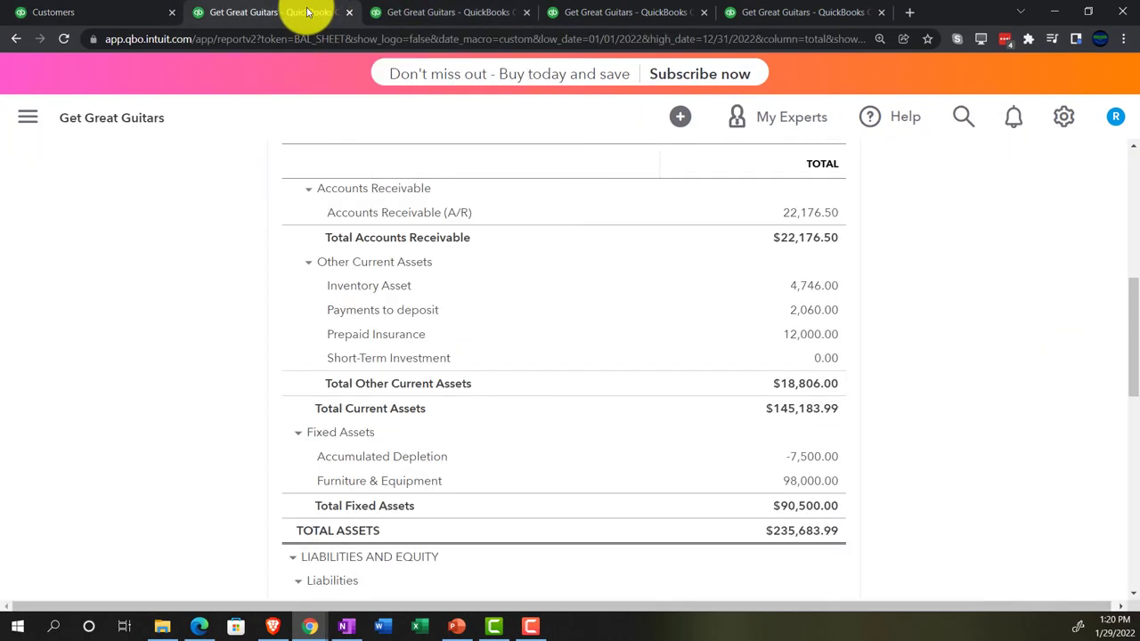
pyautogui.keyDown('ctrl'); pyautogui.scroll(4, 240, 308); pyautogui.keyUp('ctrl')
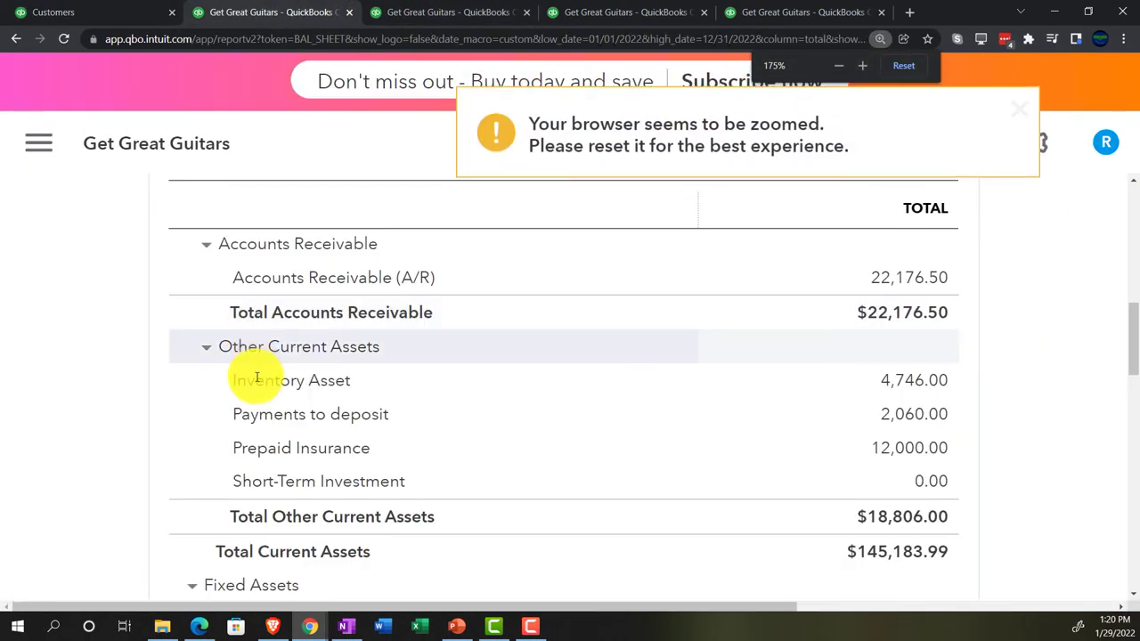
pyautogui.scroll(2, 259, 381)
pyautogui.scroll(-3, 257, 376)
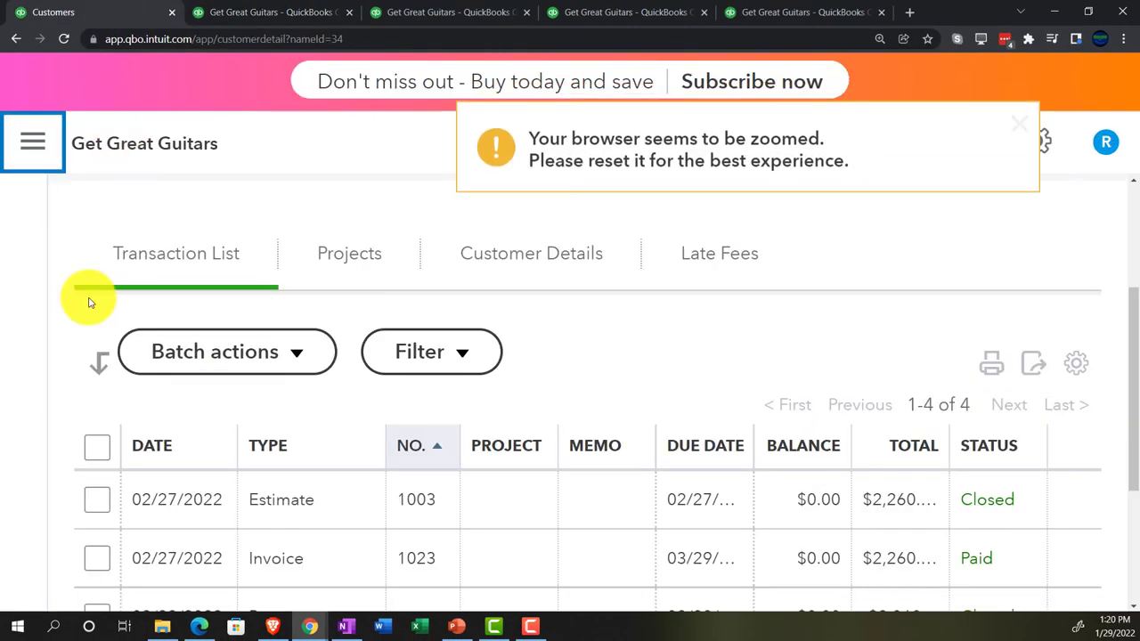
# Create a bank deposit into Cash dated 02/28/2022, include Customer 5's 2,060.00 payment, and save and close it
pyautogui.hotkey('ctrl', '-')
pyautogui.hotkey('ctrl', '-')
pyautogui.hotkey('ctrl', '-')
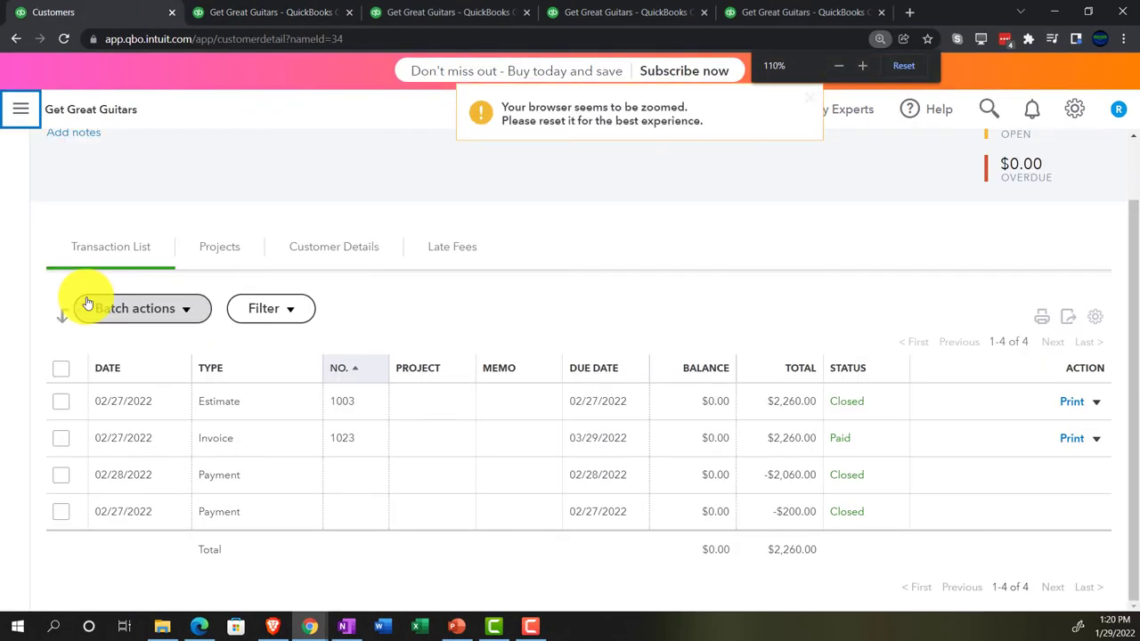
pyautogui.click(22, 110)
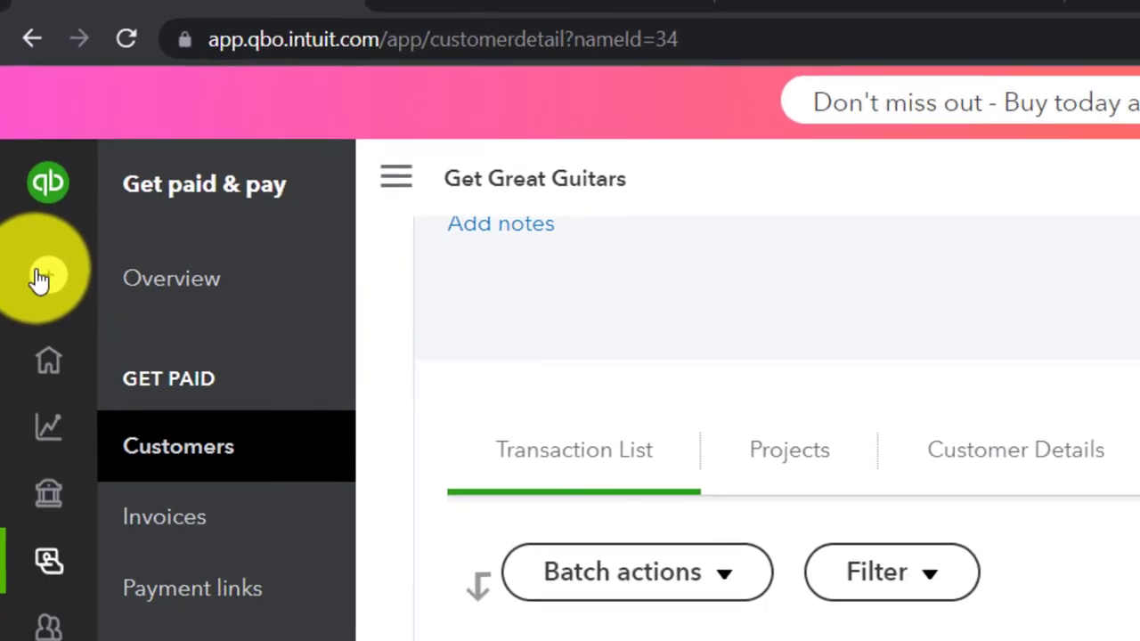
pyautogui.click(40, 279)
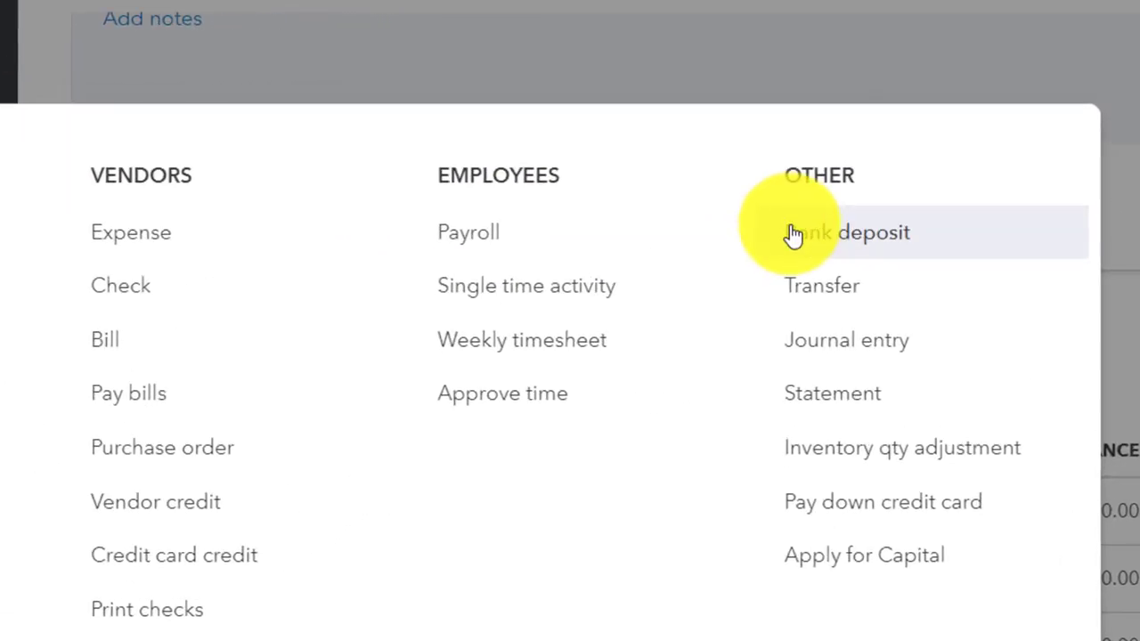
pyautogui.click(792, 233)
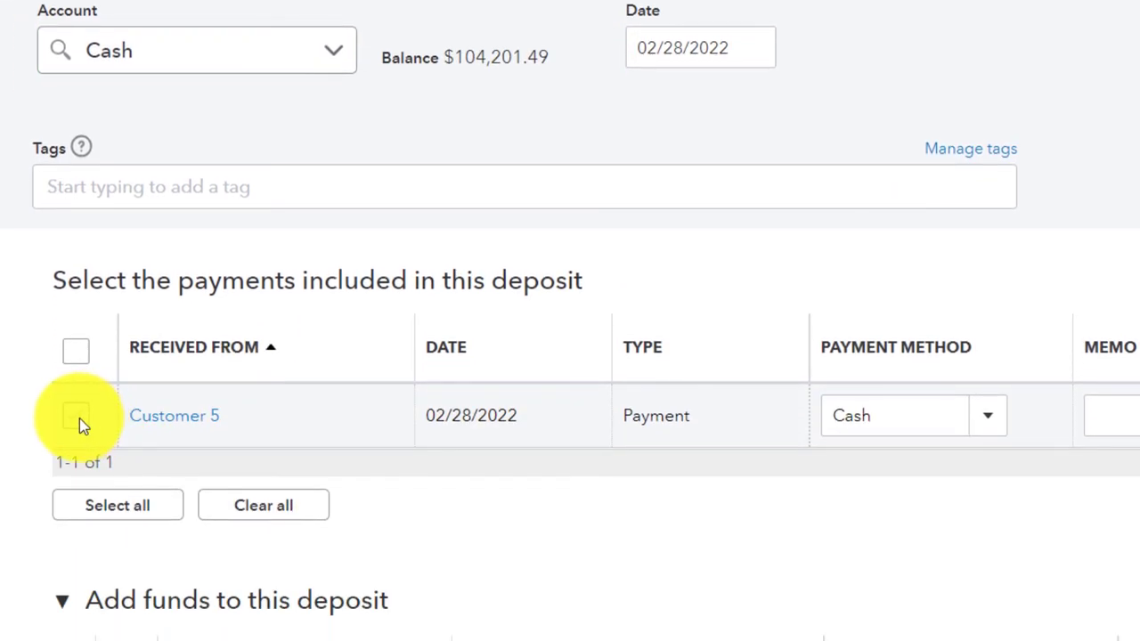
pyautogui.click(76, 596)
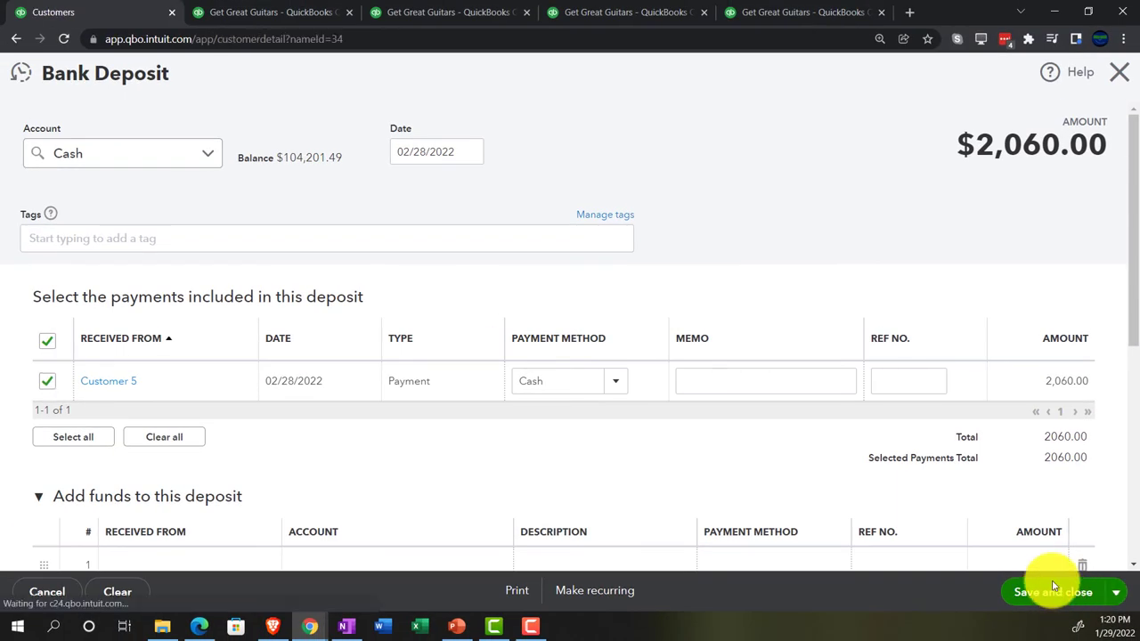
pyautogui.click(1053, 585)
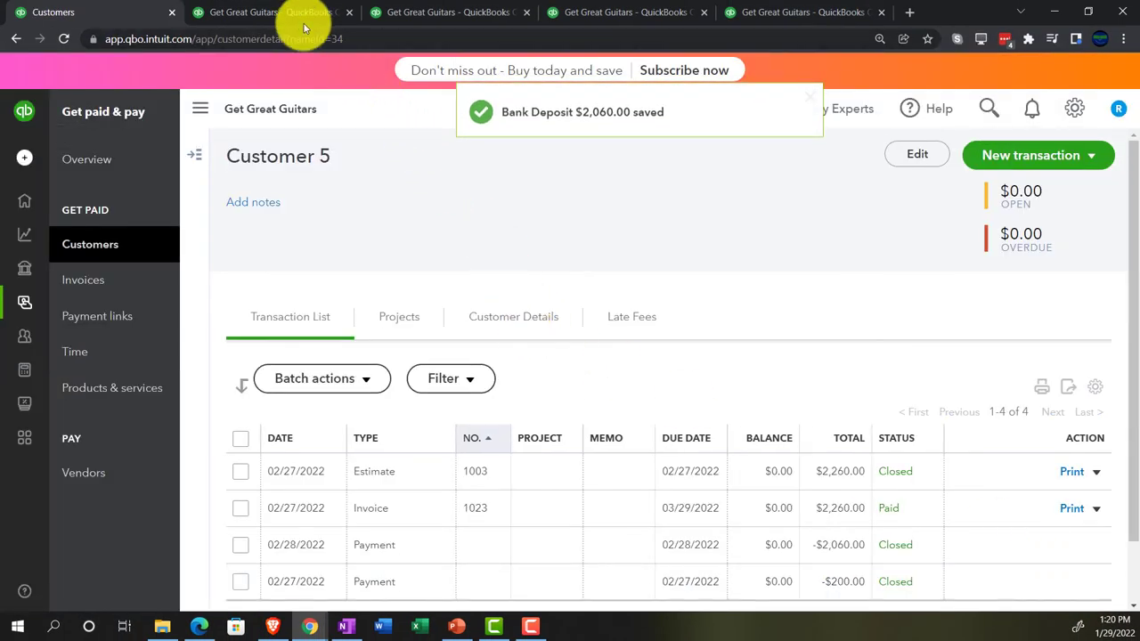
# Rerun the Balance Sheet report and enlarge its bank accounts section
pyautogui.click(286, 14)
pyautogui.scroll(5, 786, 423)
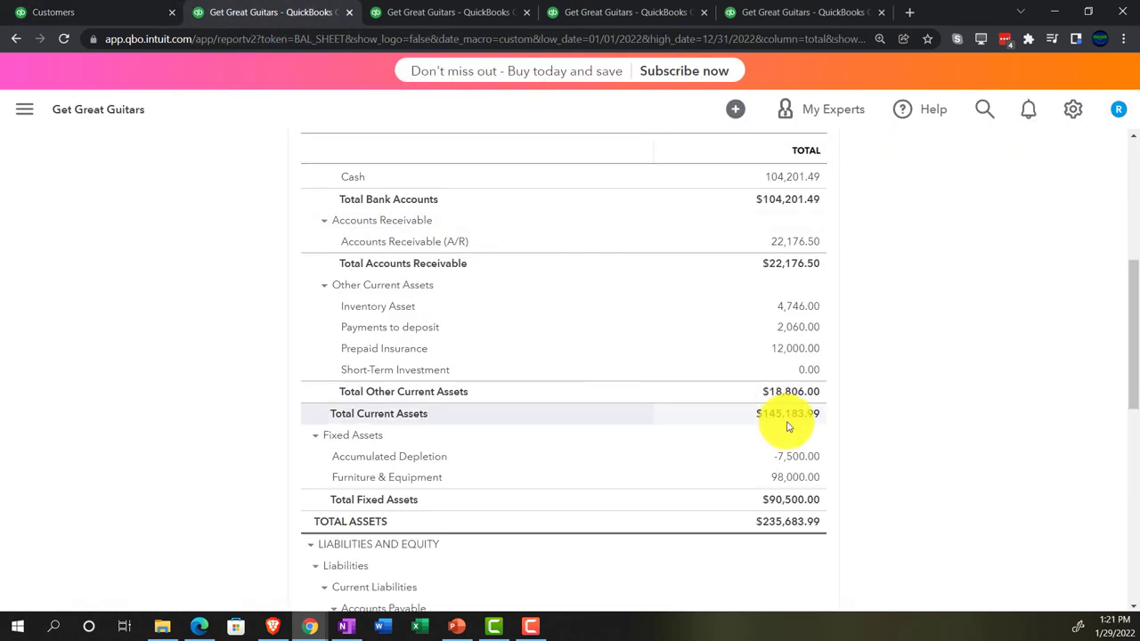
pyautogui.scroll(1, 815, 378)
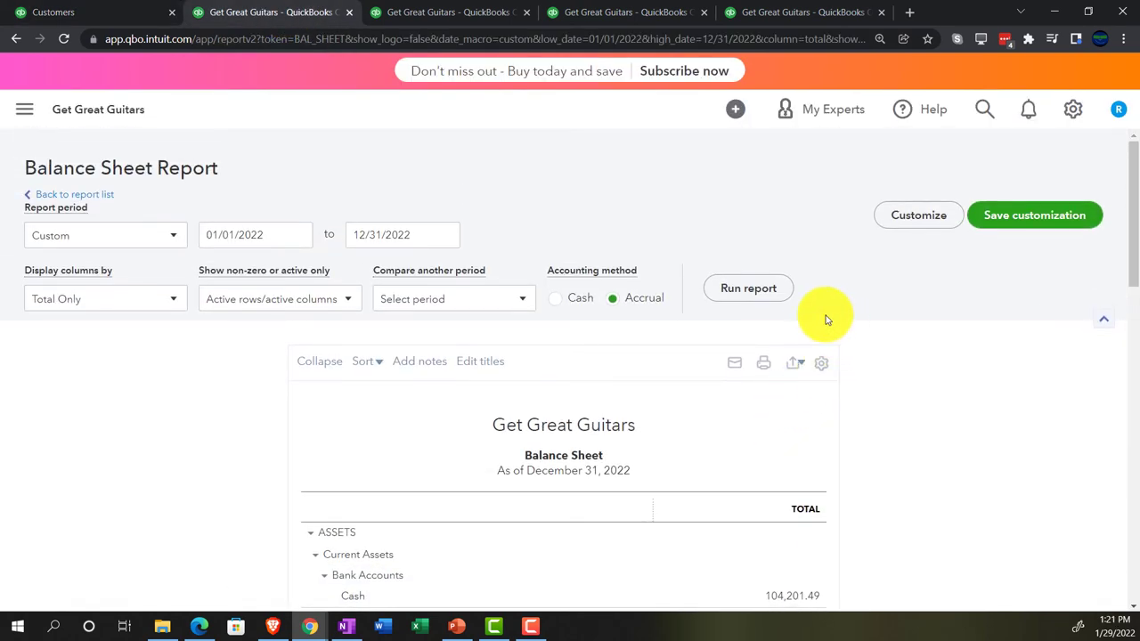
pyautogui.click(781, 294)
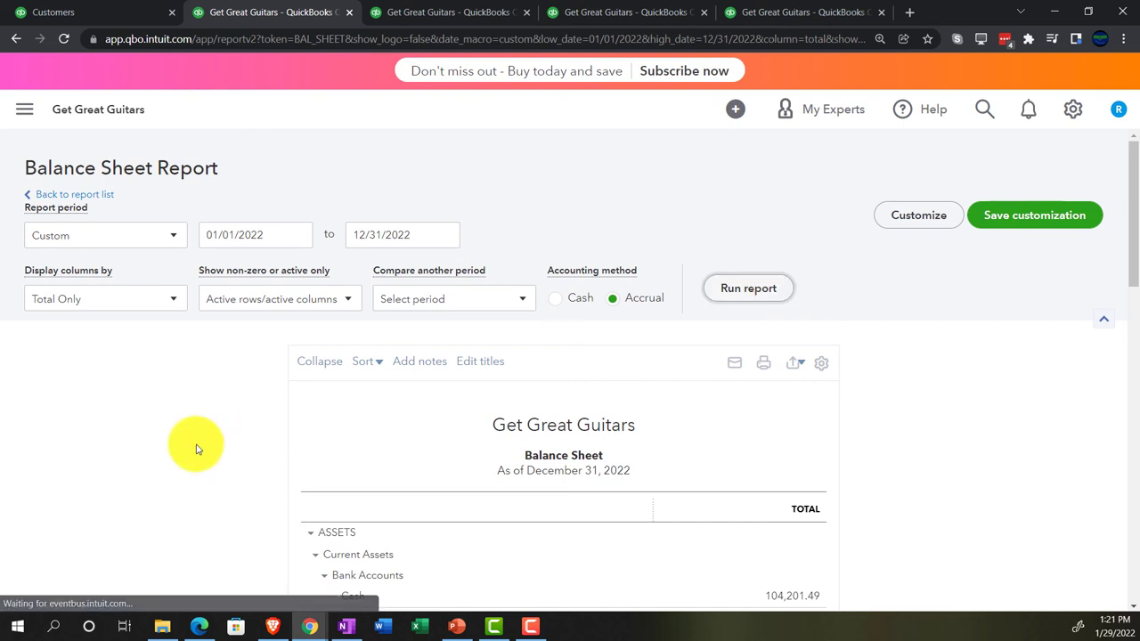
pyautogui.scroll(-2, 199, 448)
pyautogui.hotkey('ctrl', '+')
pyautogui.hotkey('ctrl', '+')
pyautogui.hotkey('ctrl', '+')
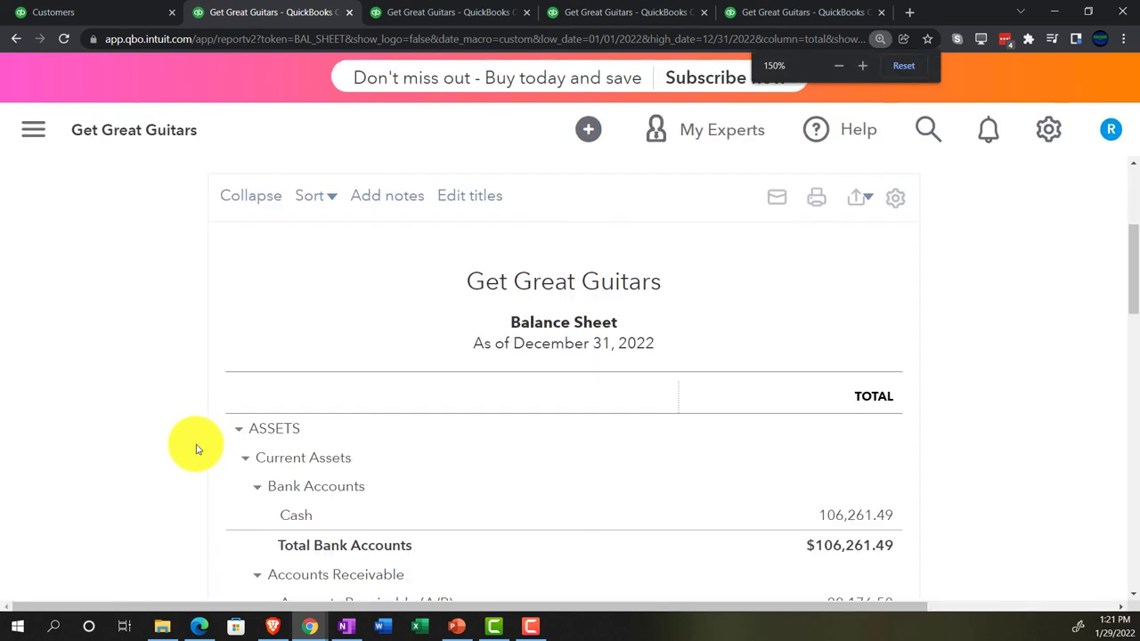
pyautogui.hotkey('ctrl', '+')
pyautogui.scroll(-2, 199, 446)
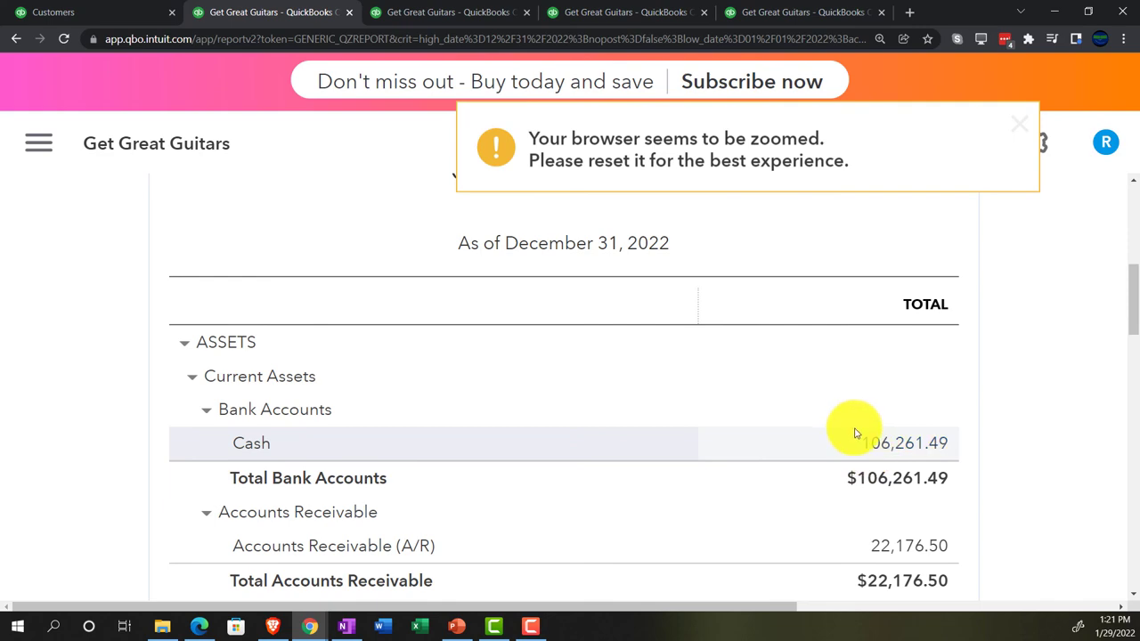
# Open the transactions behind Cash, examine the latest Customer 5 deposit, and return to the Balance Sheet
pyautogui.click(900, 443)
pyautogui.hotkey('ctrl', '-')
pyautogui.hotkey('ctrl', '-')
pyautogui.hotkey('ctrl', '-')
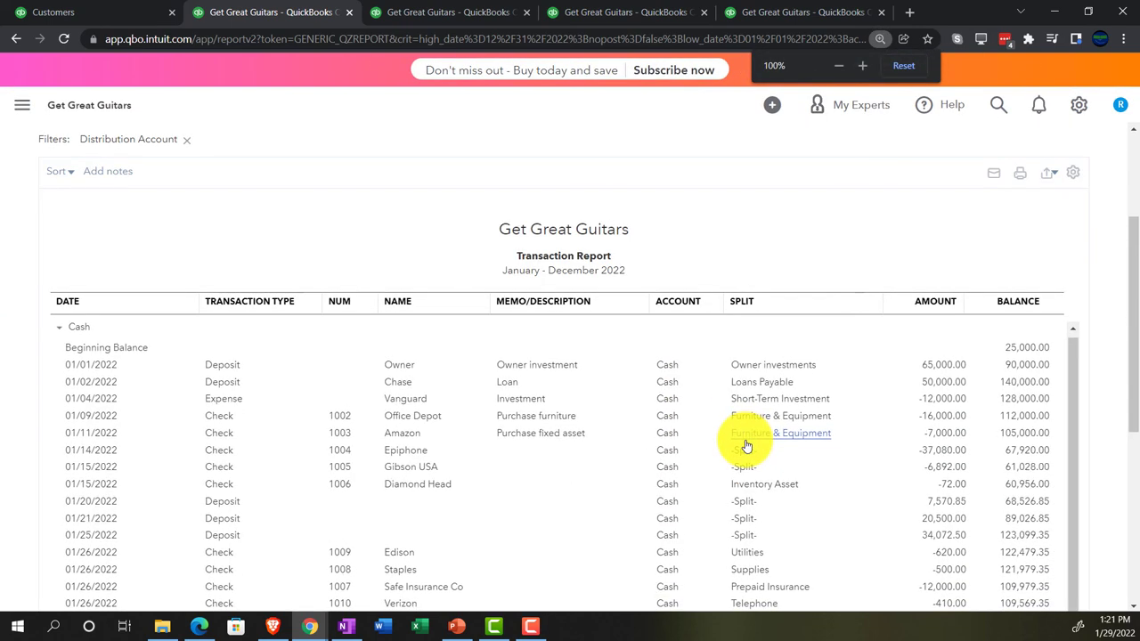
pyautogui.scroll(-5, 686, 469)
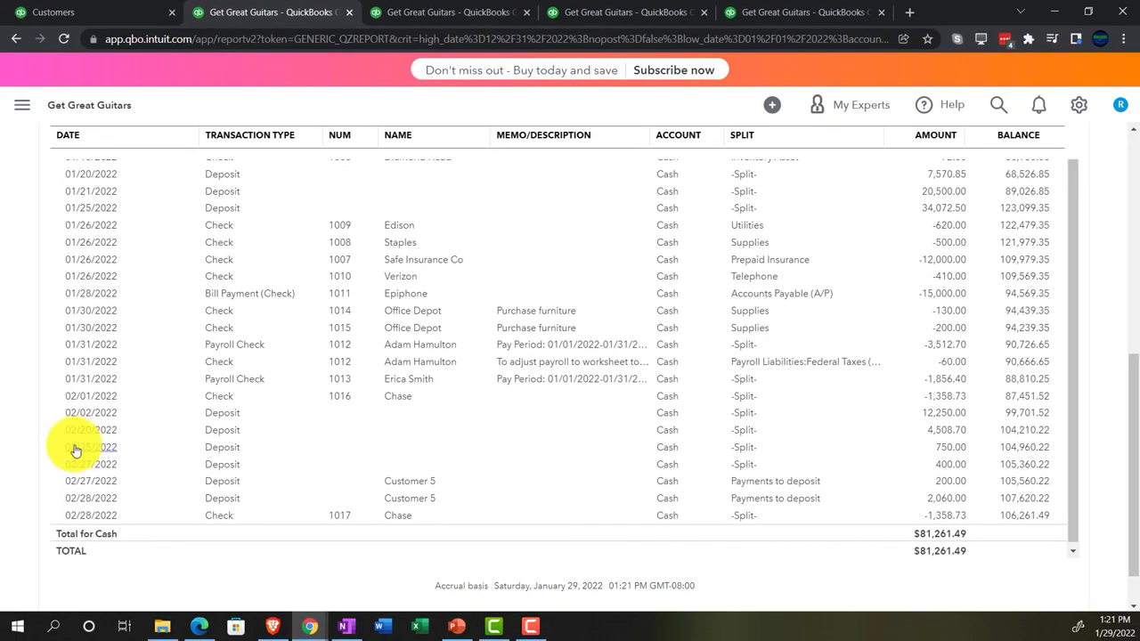
pyautogui.scroll(5, 40, 448)
pyautogui.scroll(3, 40, 448)
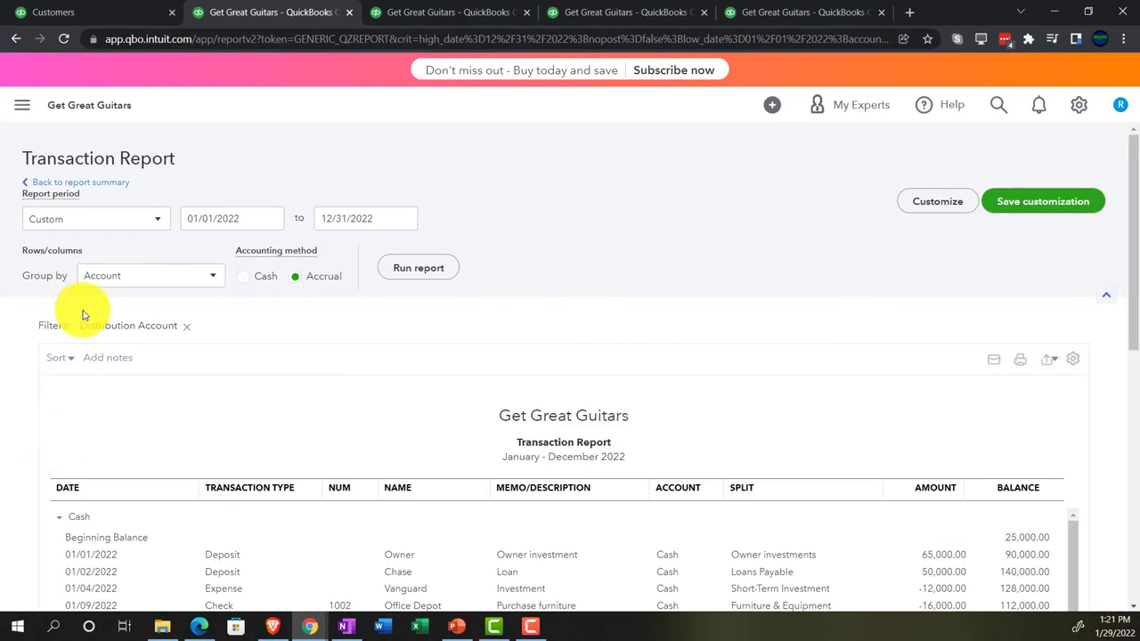
pyautogui.click(98, 184)
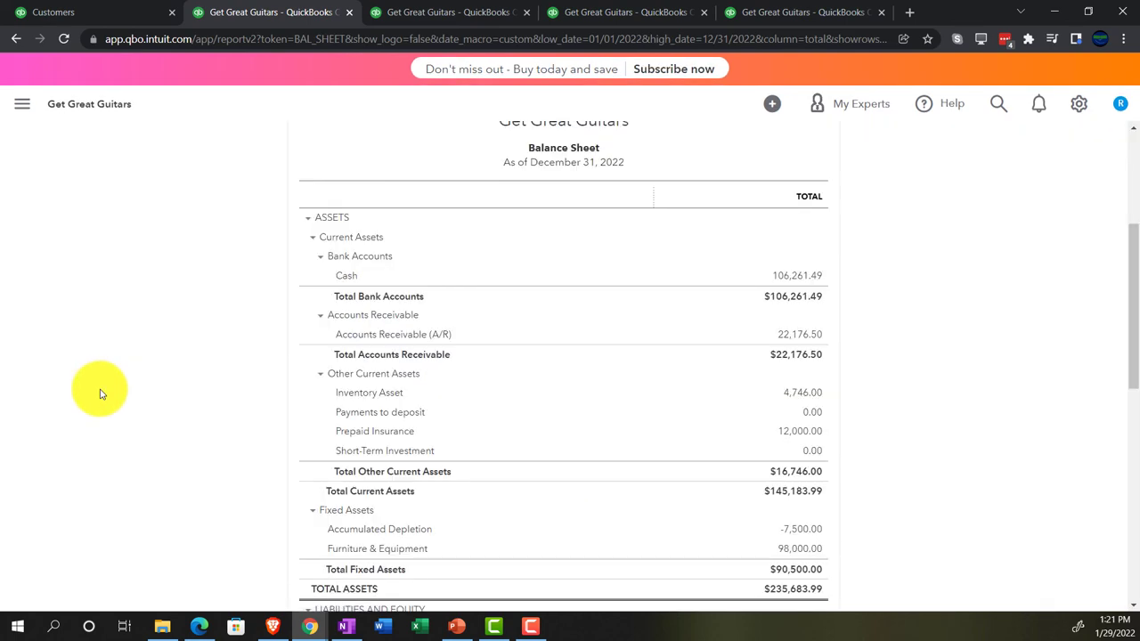
# Enlarge the Balance Sheet and open the transactions behind Payments to deposit
pyautogui.hotkey('ctrl', '+')
pyautogui.hotkey('ctrl', '+')
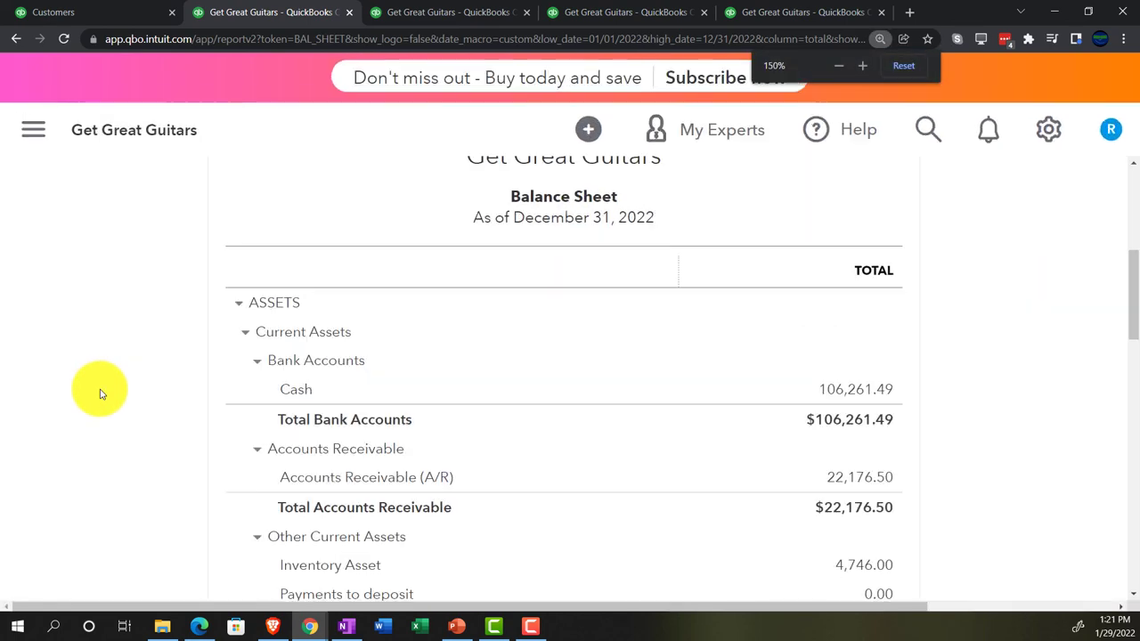
pyautogui.hotkey('ctrl', '+')
pyautogui.scroll(-3, 98, 394)
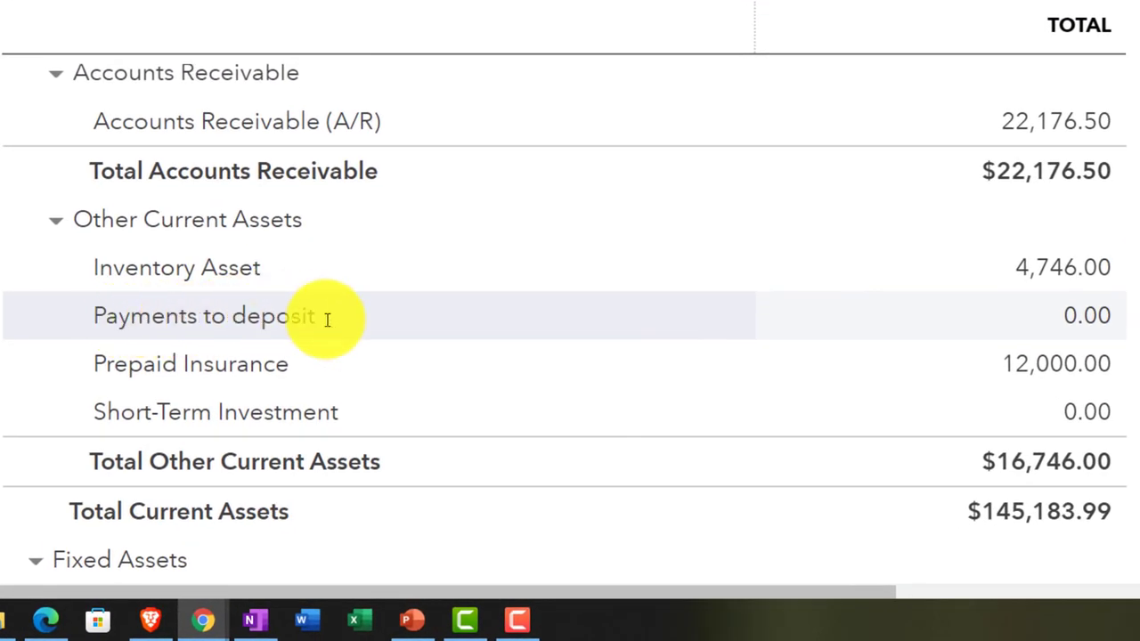
pyautogui.click(1085, 328)
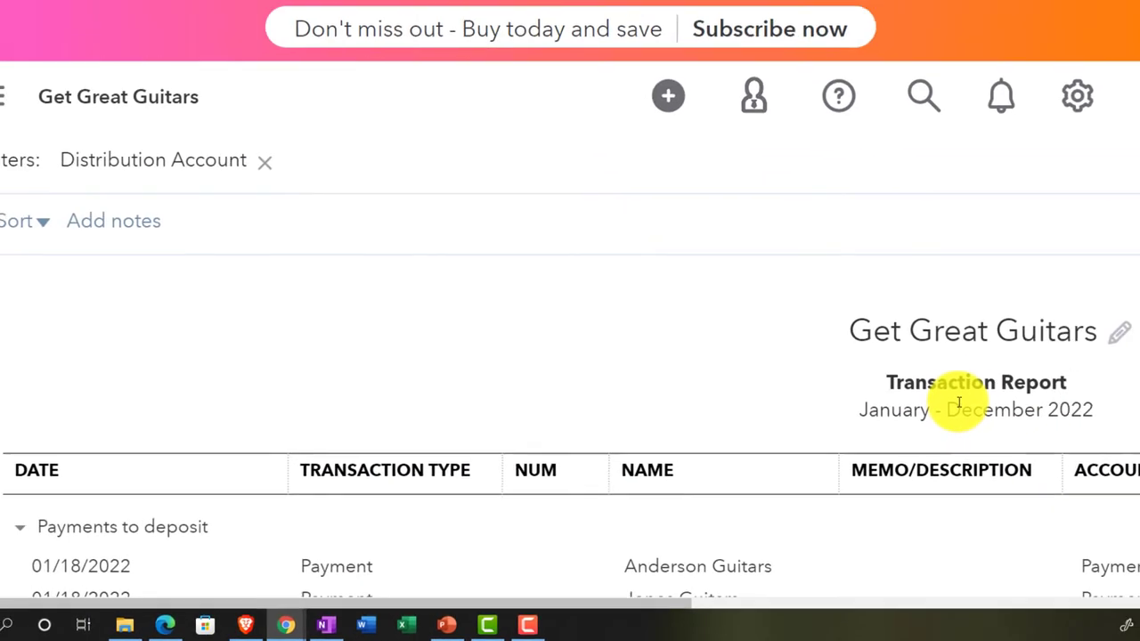
# Examine Customer 5's latest payment and deposit entries in the Transaction Report and return to the Balance Sheet
pyautogui.hotkey('ctrl', '-')
pyautogui.hotkey('ctrl', '-')
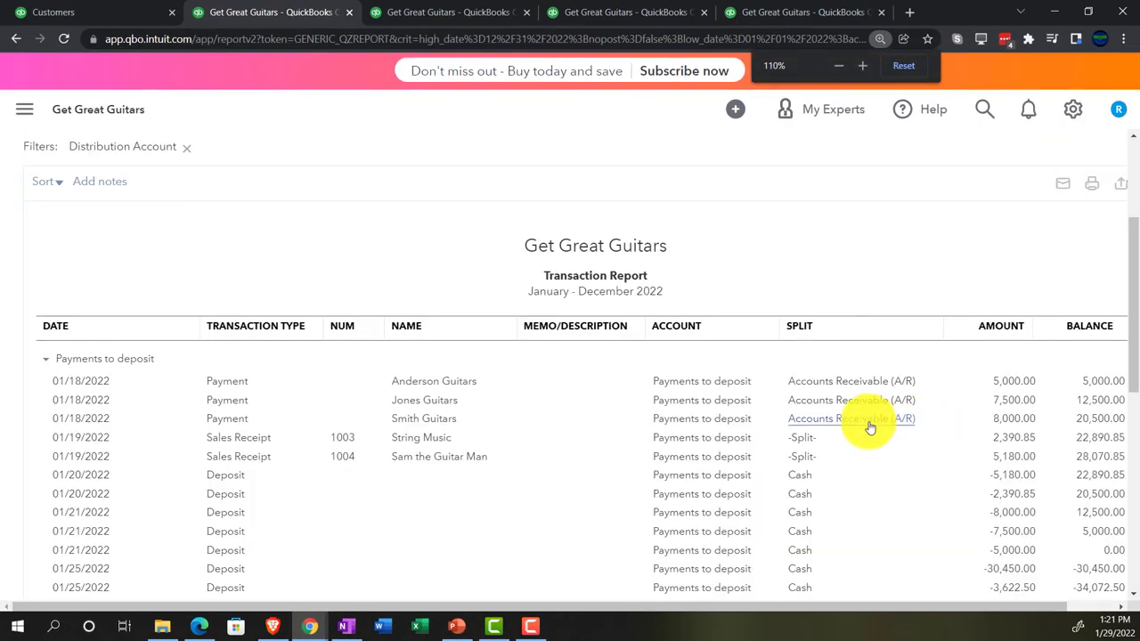
pyautogui.scroll(-3, 624, 433)
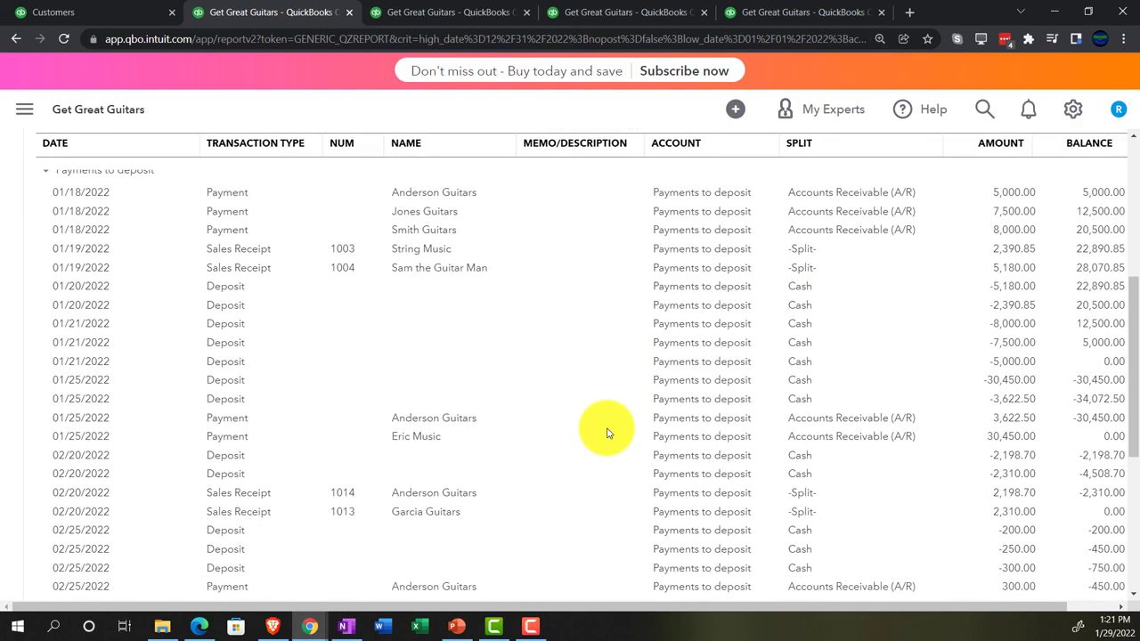
pyautogui.scroll(-4, 606, 433)
pyautogui.hotkey('ctrl', '-')
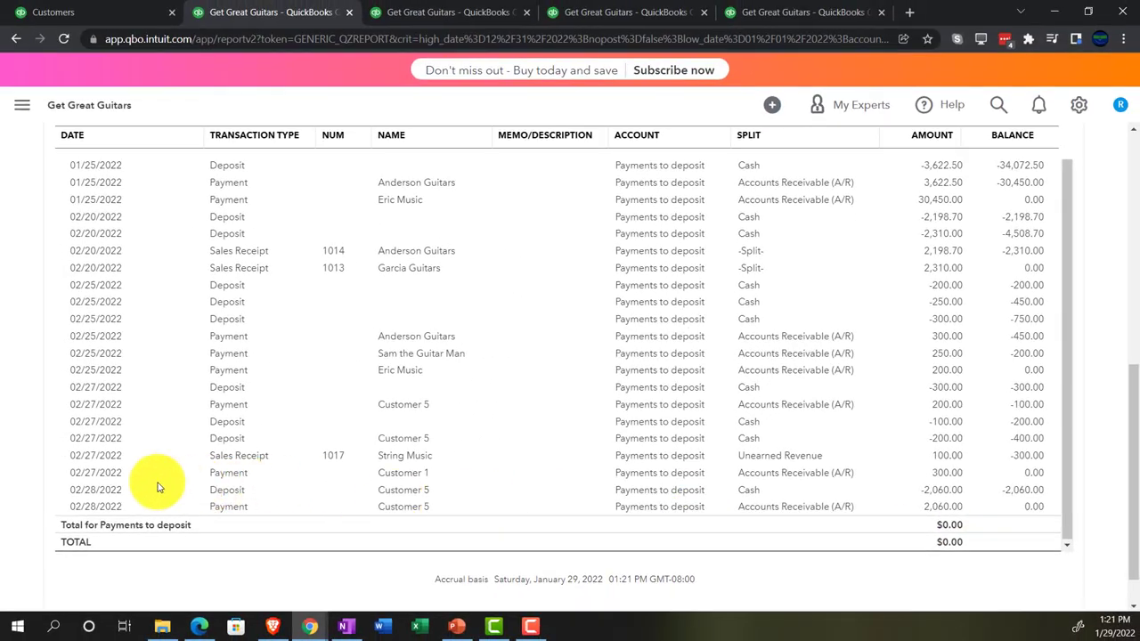
pyautogui.scroll(5, 35, 485)
pyautogui.scroll(3, 35, 486)
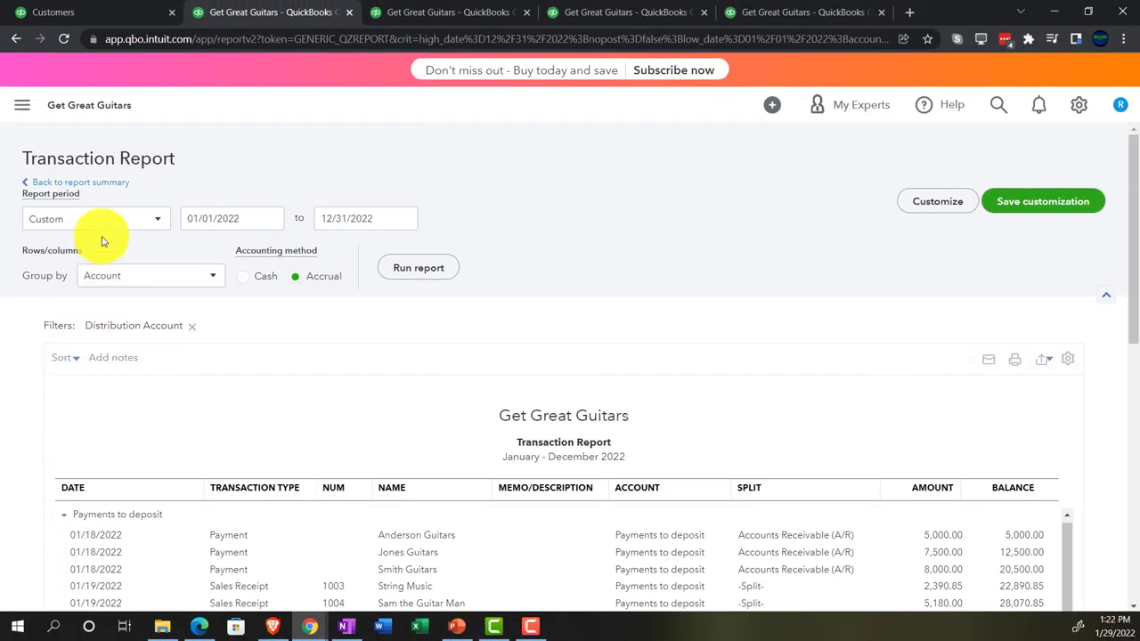
pyautogui.click(105, 185)
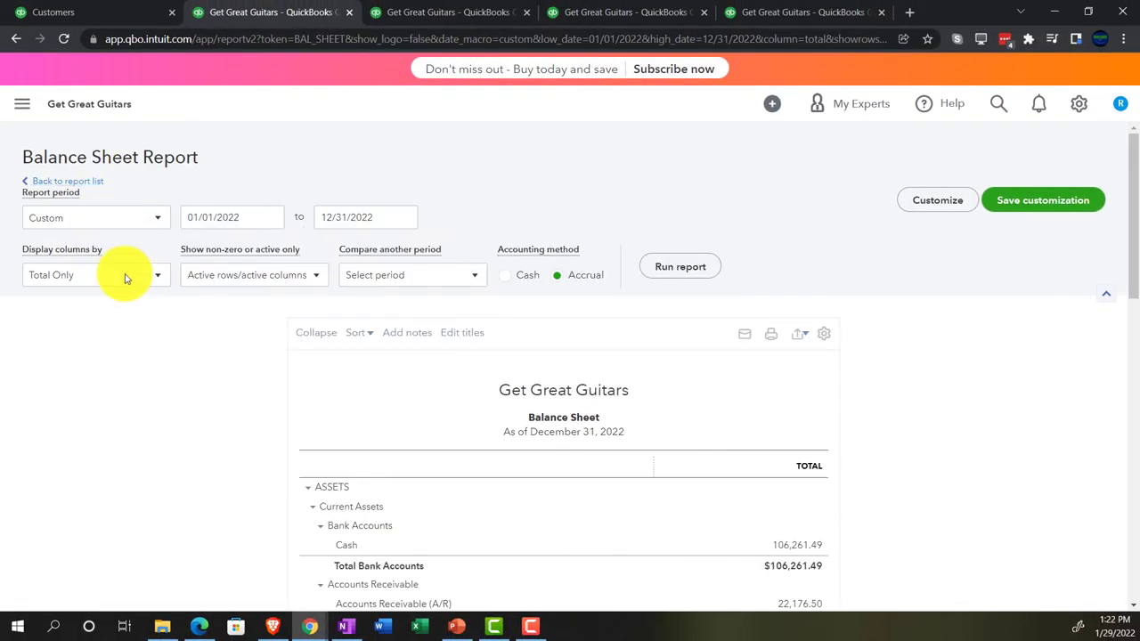
# Examine the enlarged current asset accounts on the Balance Sheet, including Payments to deposit and Cash
pyautogui.scroll(-5, 138, 361)
pyautogui.hotkey('ctrl', '+')
pyautogui.hotkey('ctrl', '+')
pyautogui.hotkey('ctrl', '+')
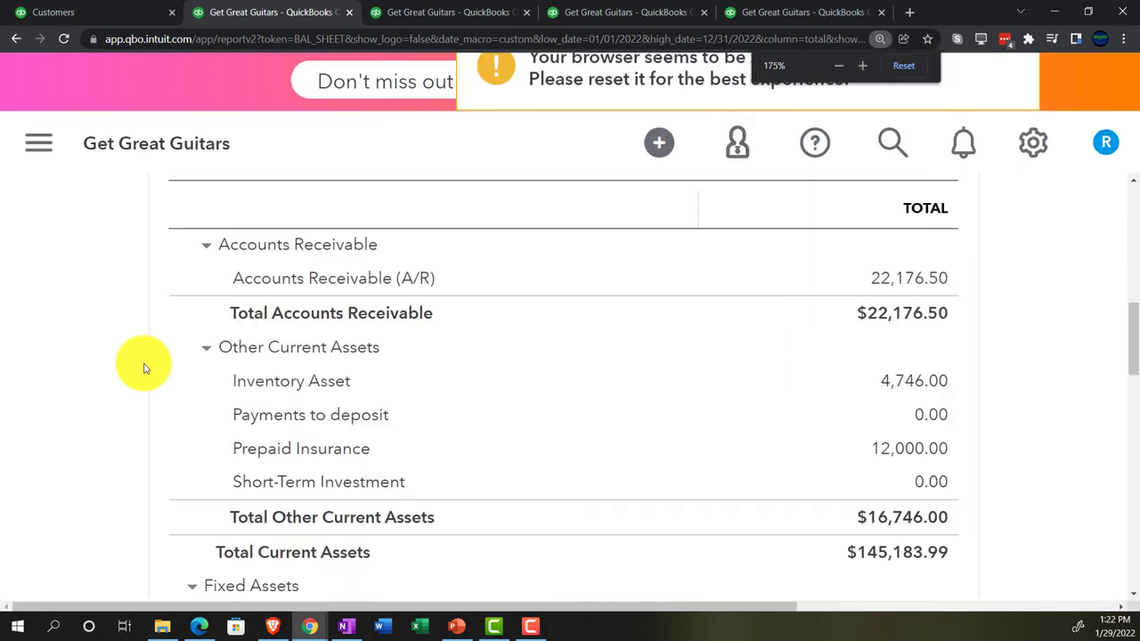
pyautogui.scroll(3, 138, 369)
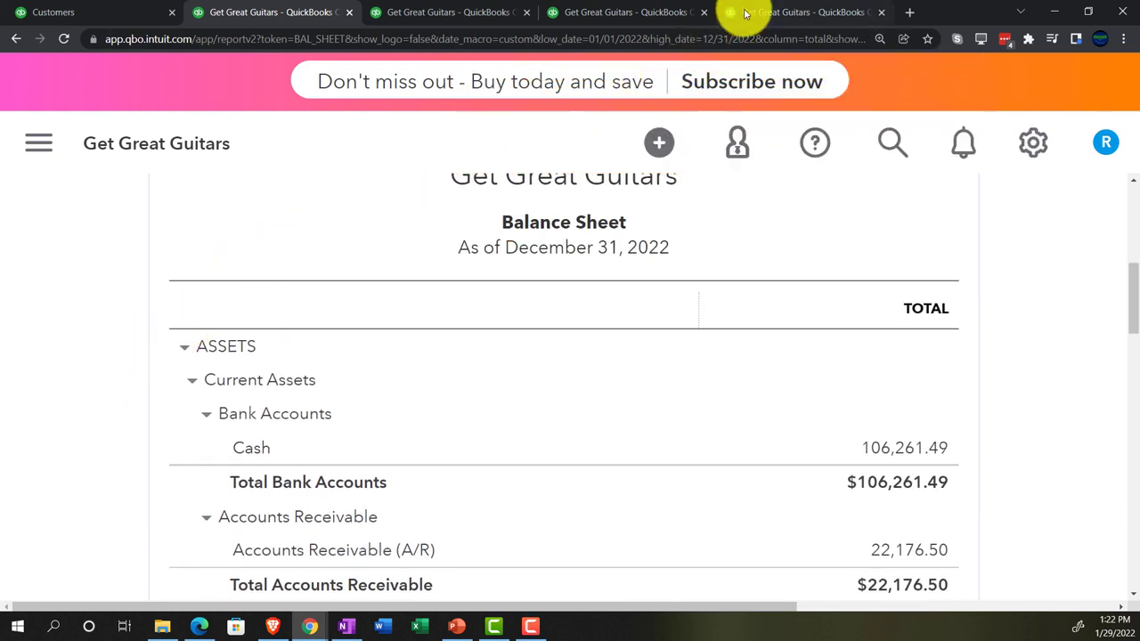
# Switch to the Trial Balance report and rerun it
pyautogui.click(655, 15)
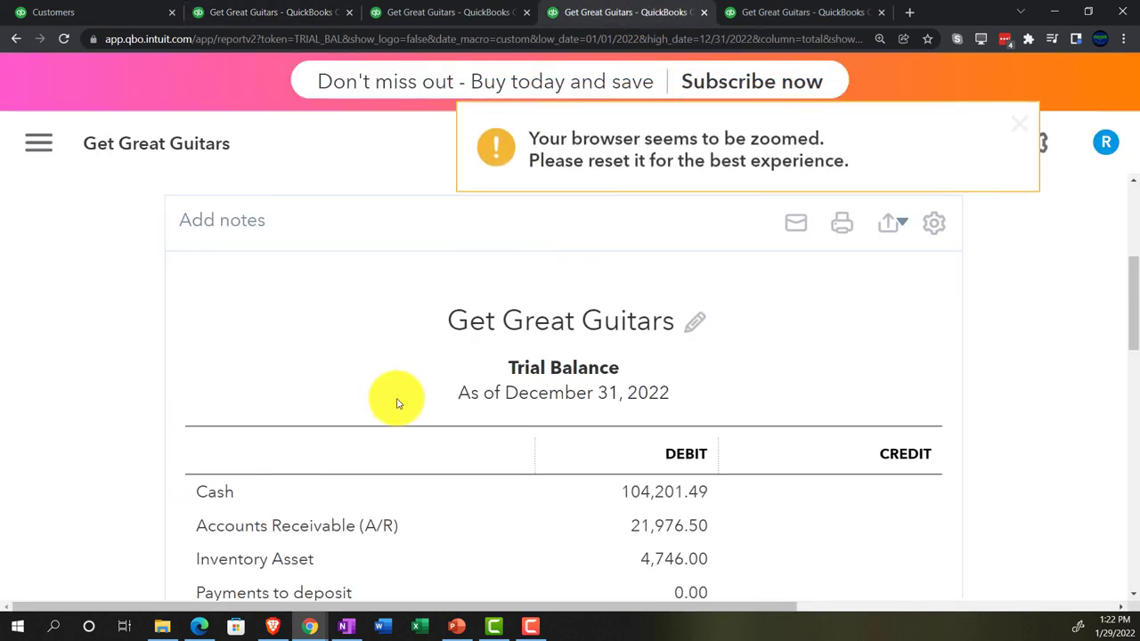
pyautogui.scroll(3, 396, 401)
pyautogui.scroll(1, 398, 403)
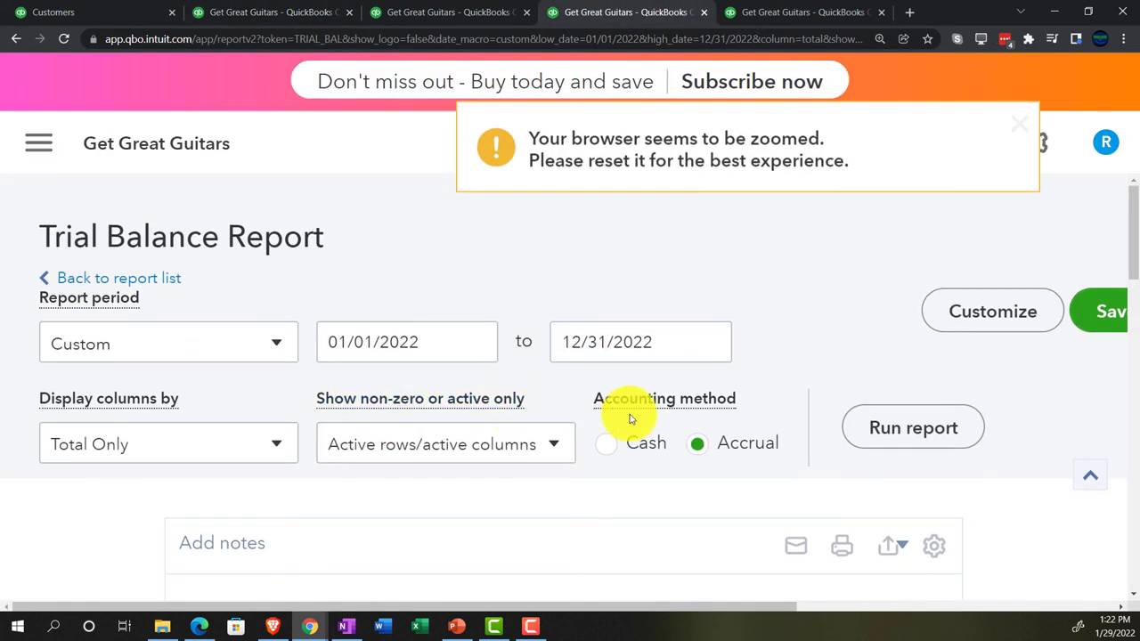
pyautogui.click(882, 434)
pyautogui.scroll(-3, 356, 446)
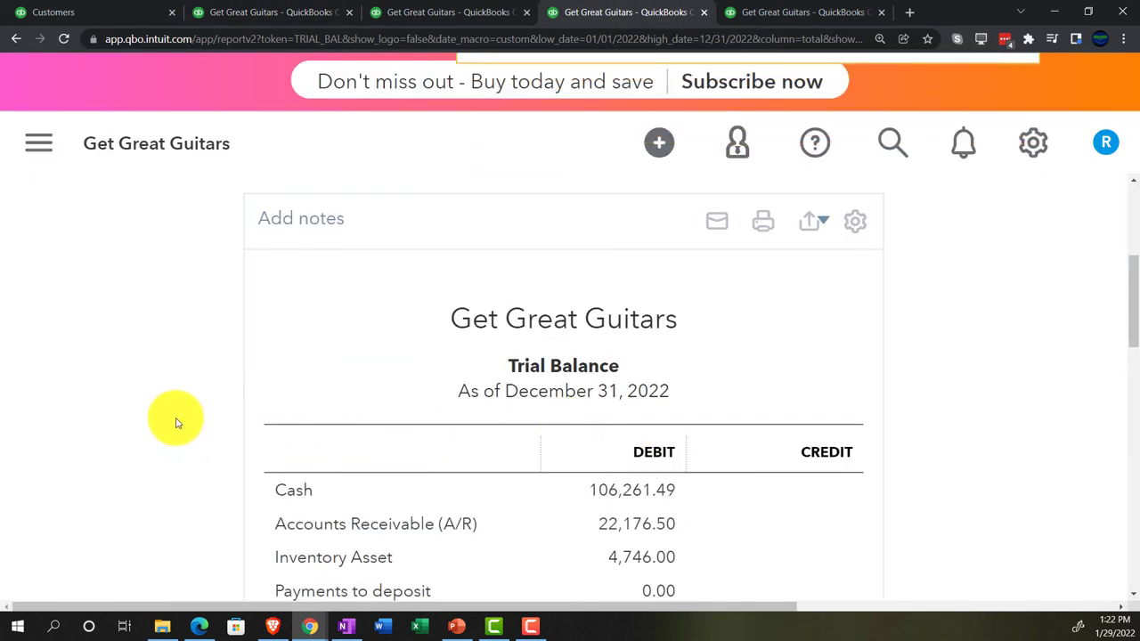
# Examine the Trial Balance account by account down to the debit and credit totals
pyautogui.scroll(-1, 178, 426)
pyautogui.scroll(-1, 177, 422)
pyautogui.scroll(-1, 177, 426)
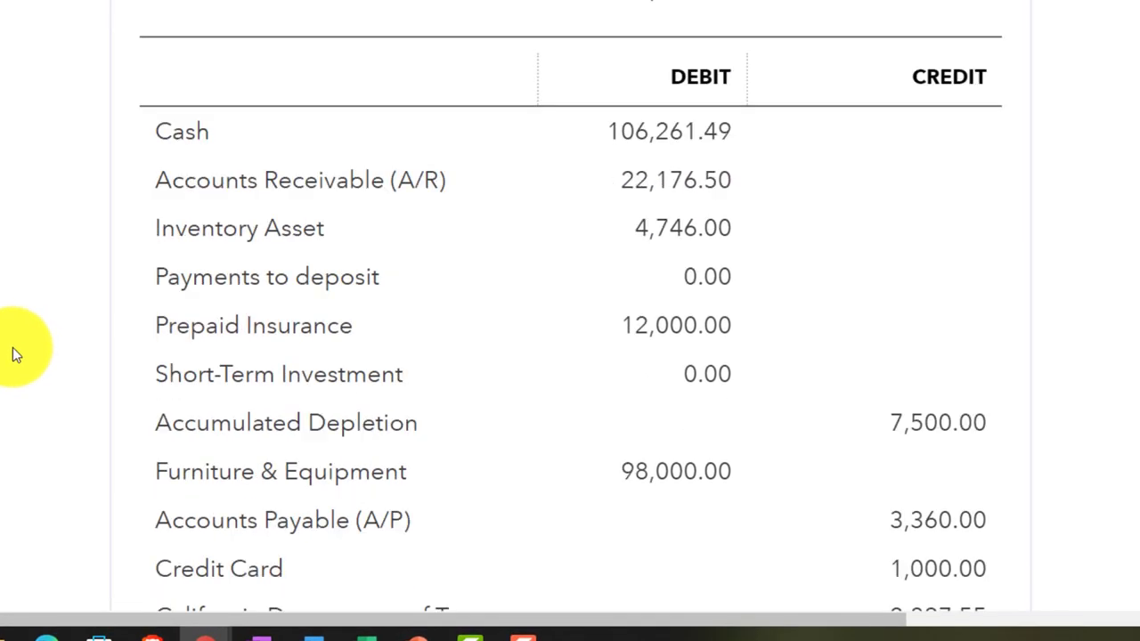
pyautogui.scroll(-4, 12, 349)
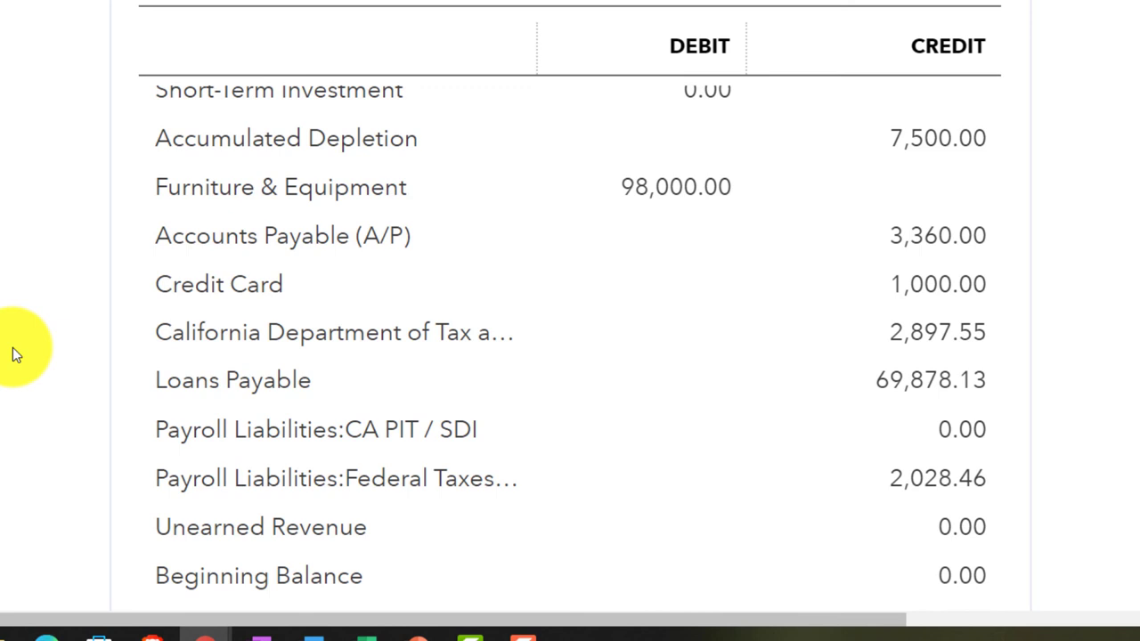
pyautogui.scroll(-2, 14, 334)
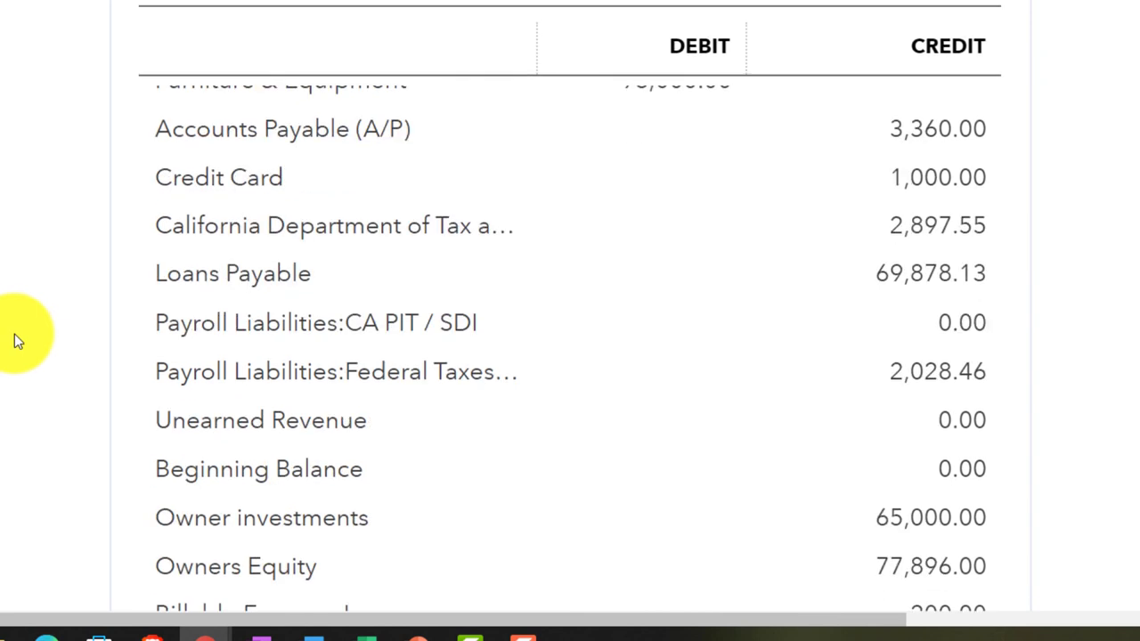
pyautogui.scroll(-2, 14, 334)
pyautogui.scroll(-2, 11, 328)
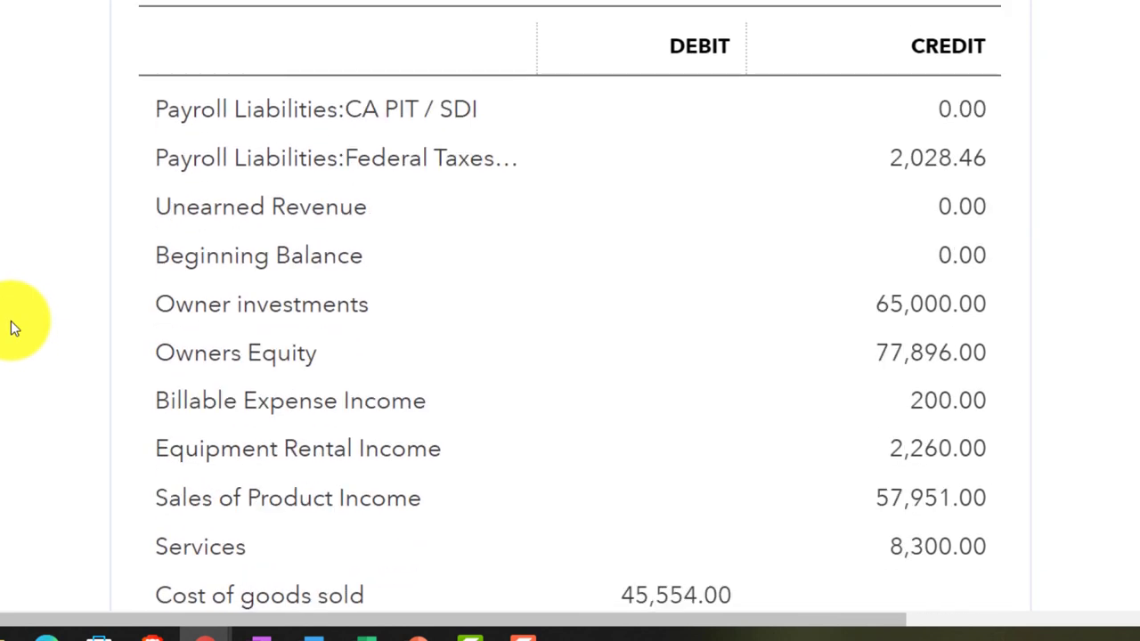
pyautogui.scroll(-2, 12, 327)
pyautogui.scroll(-2, 12, 327)
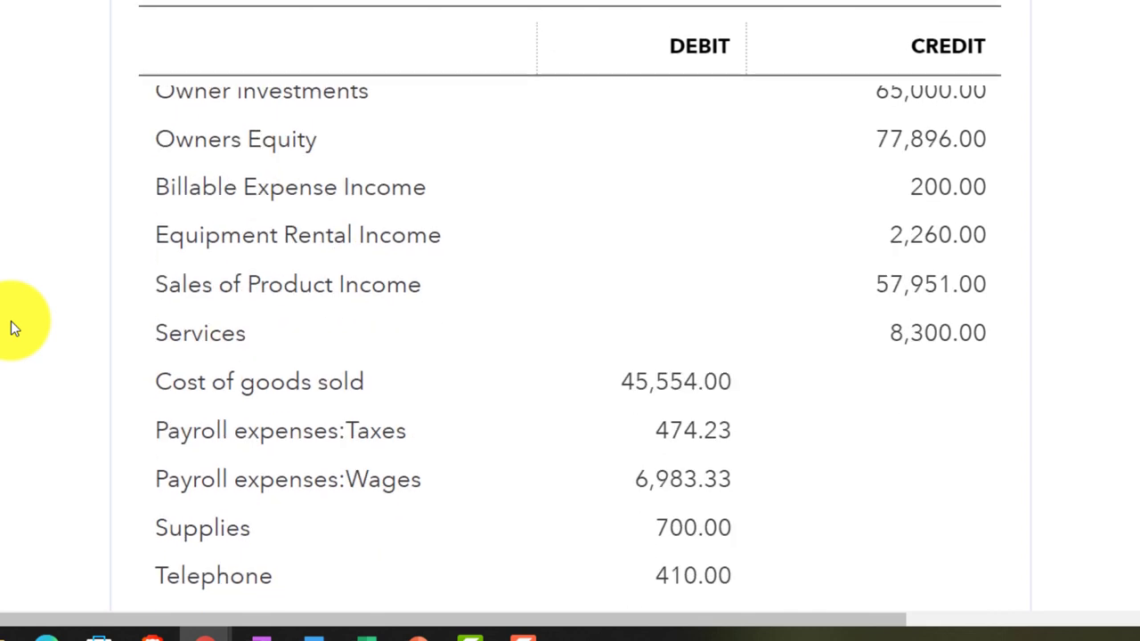
pyautogui.scroll(-2, 9, 313)
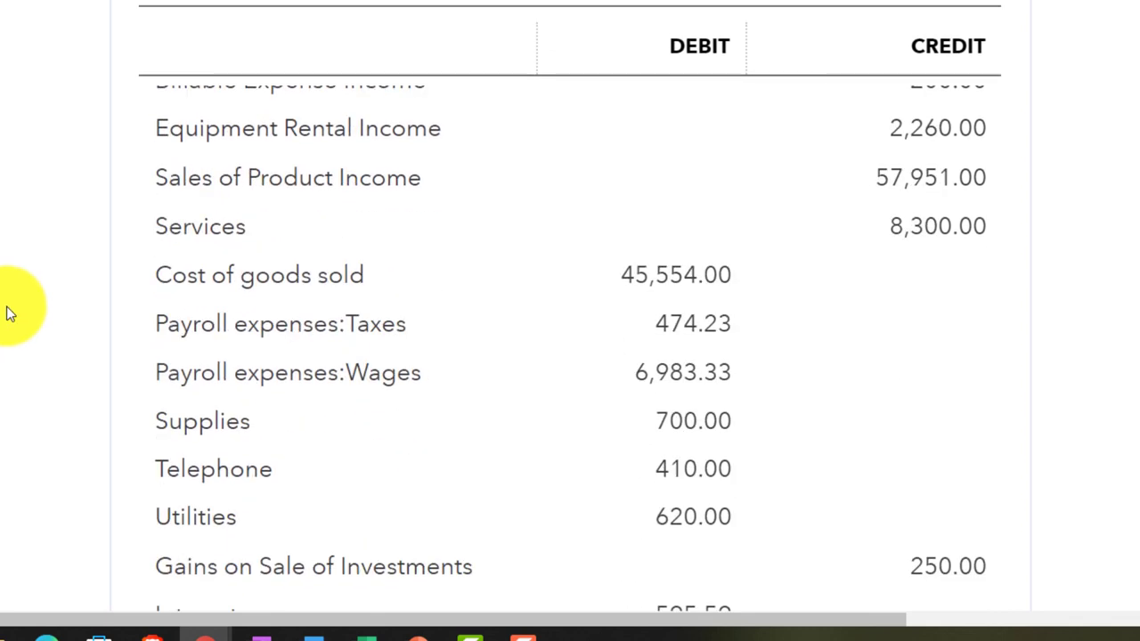
pyautogui.scroll(-4, 9, 314)
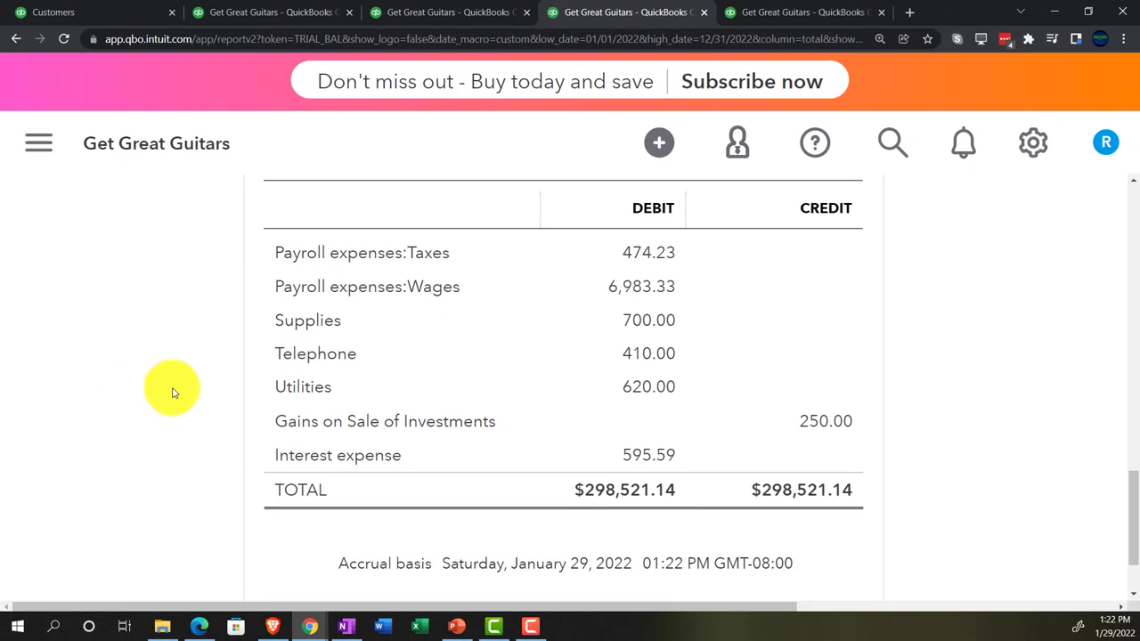